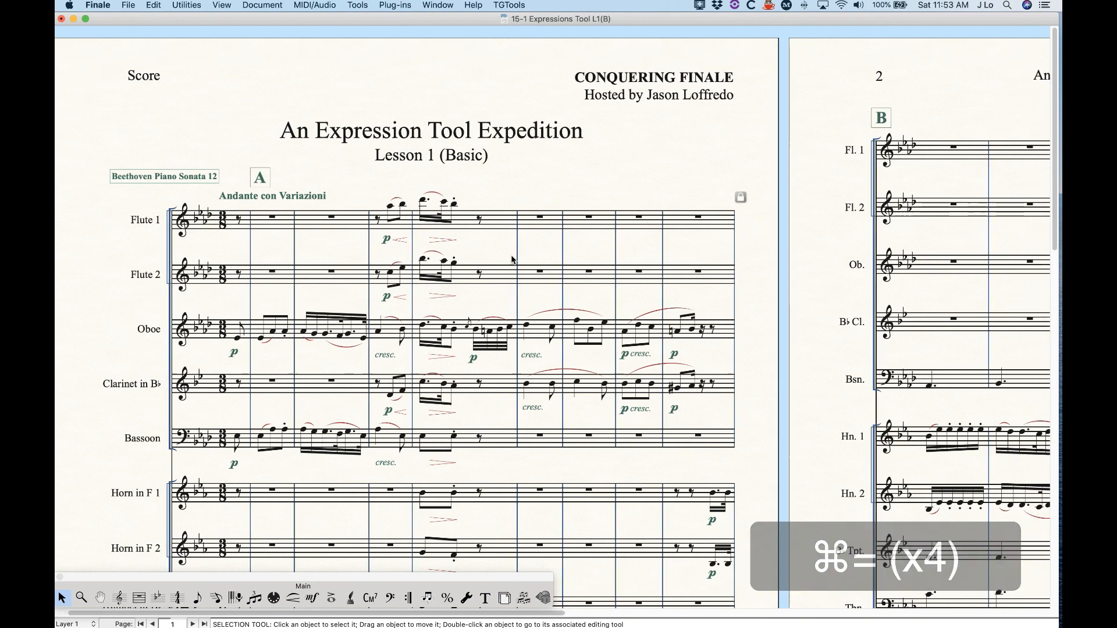
# Activate the Expression tool for the full score.
pyautogui.hscroll(1, 512, 260)
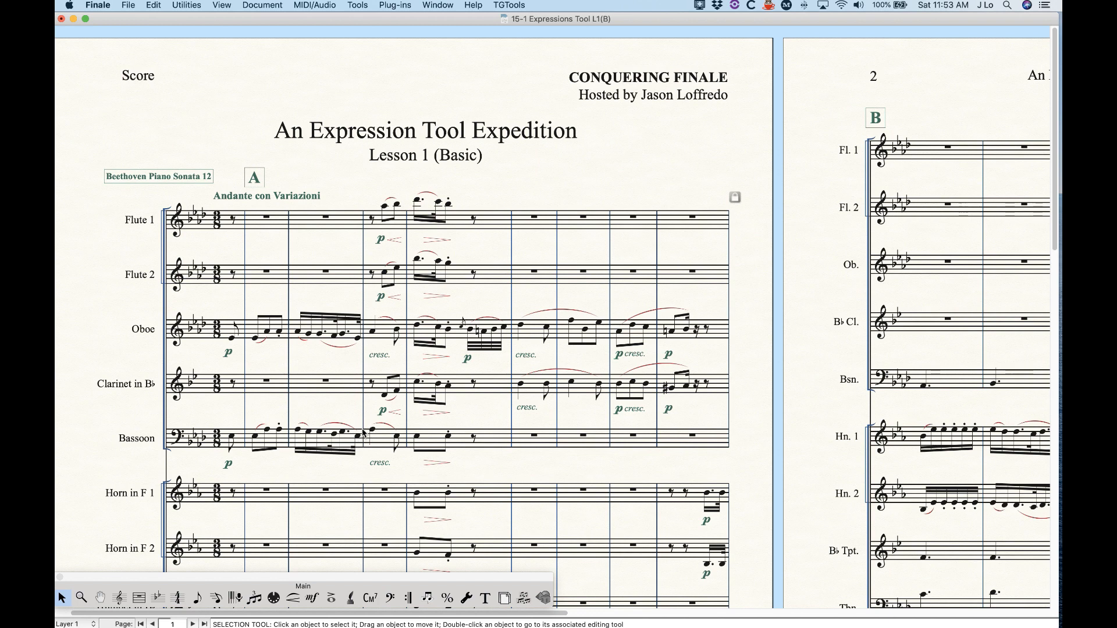
pyautogui.click(196, 579)
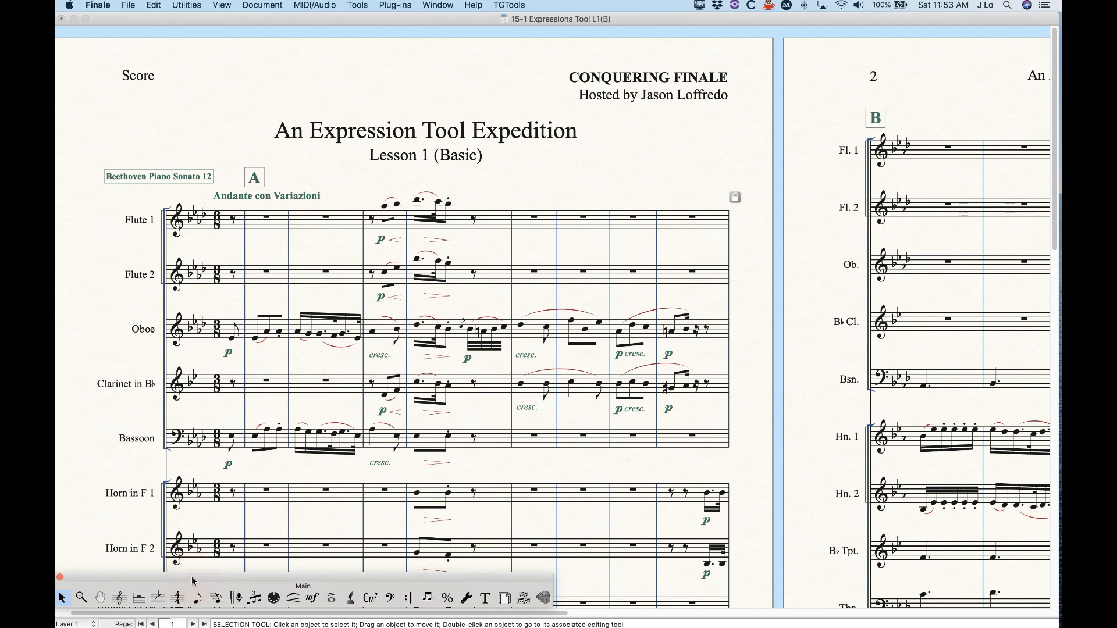
pyautogui.click(312, 599)
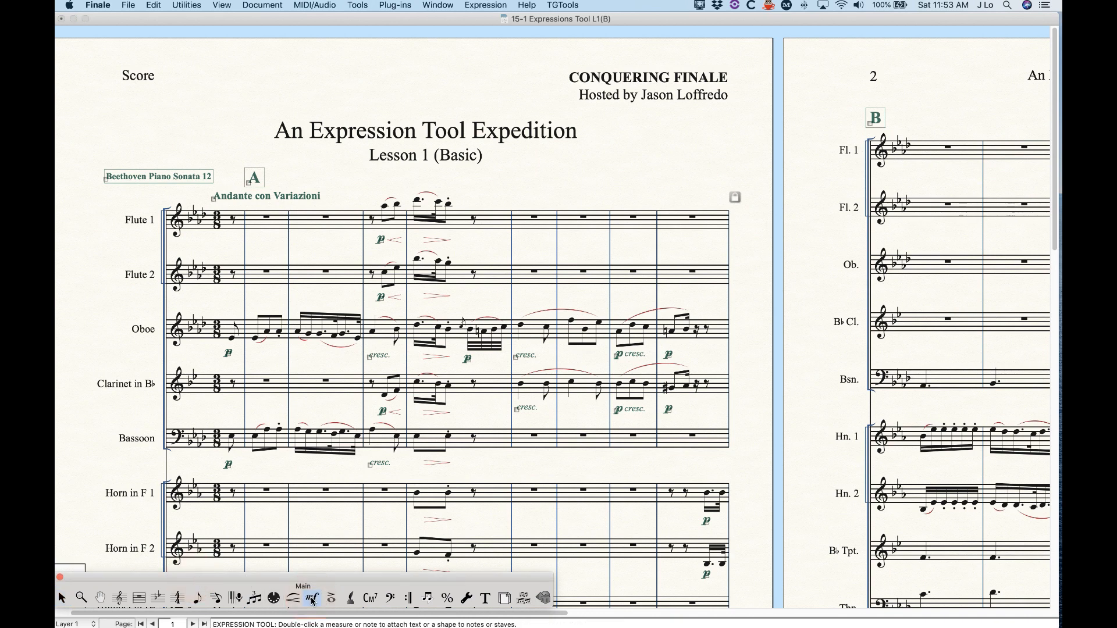
pyautogui.click(528, 256)
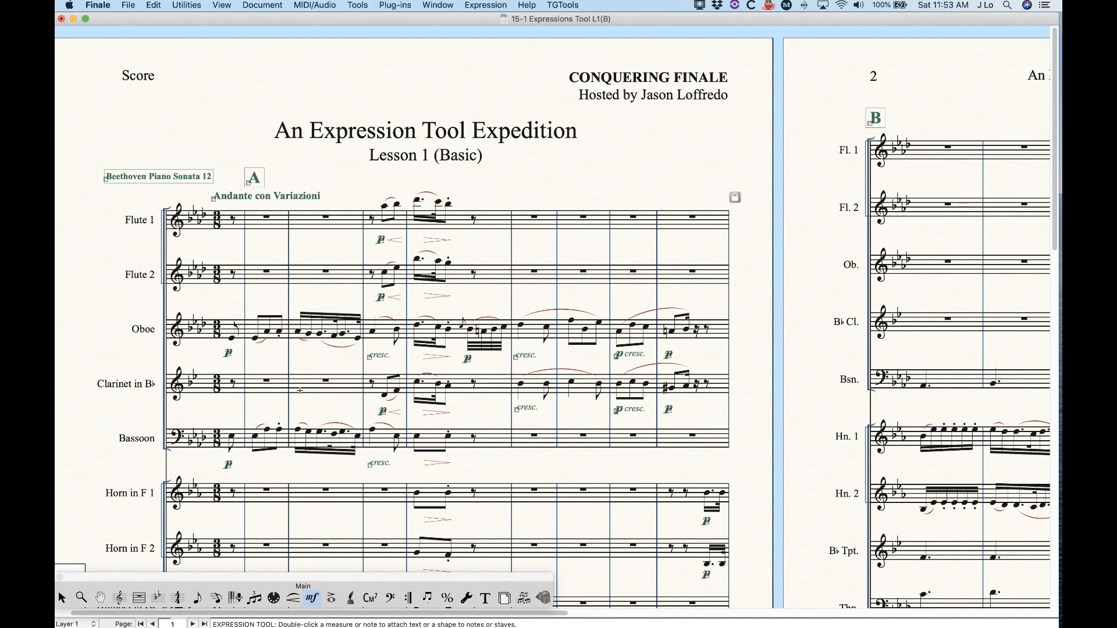
# Examine the expressions attached to the woodwind, brass, percussion and string staves on both score pages.
pyautogui.scroll(-10, 300, 389)
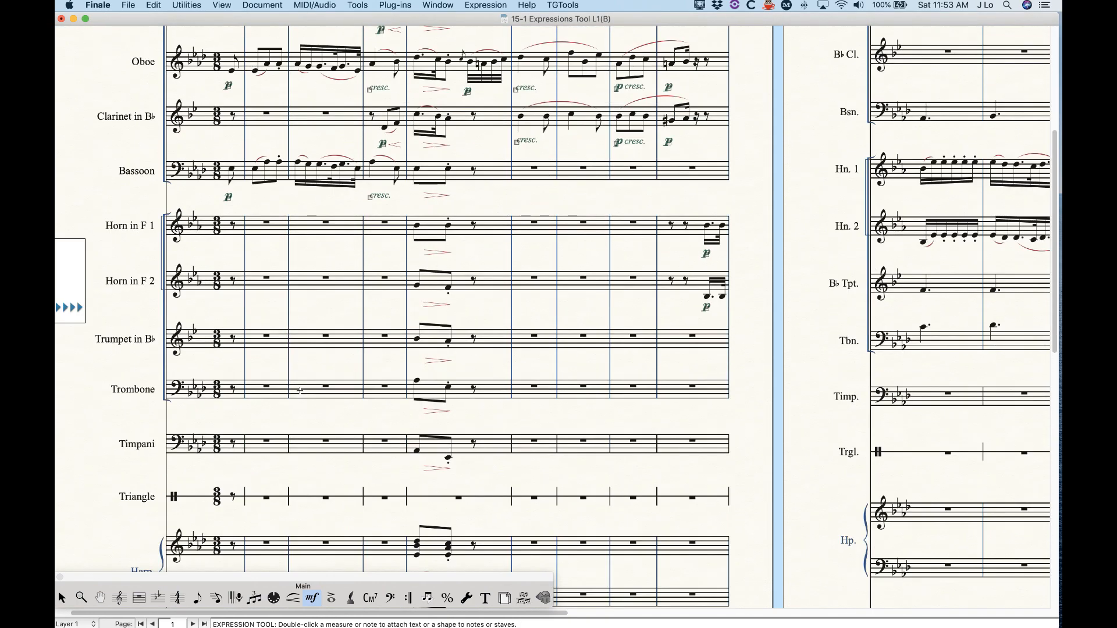
pyautogui.scroll(8, 299, 390)
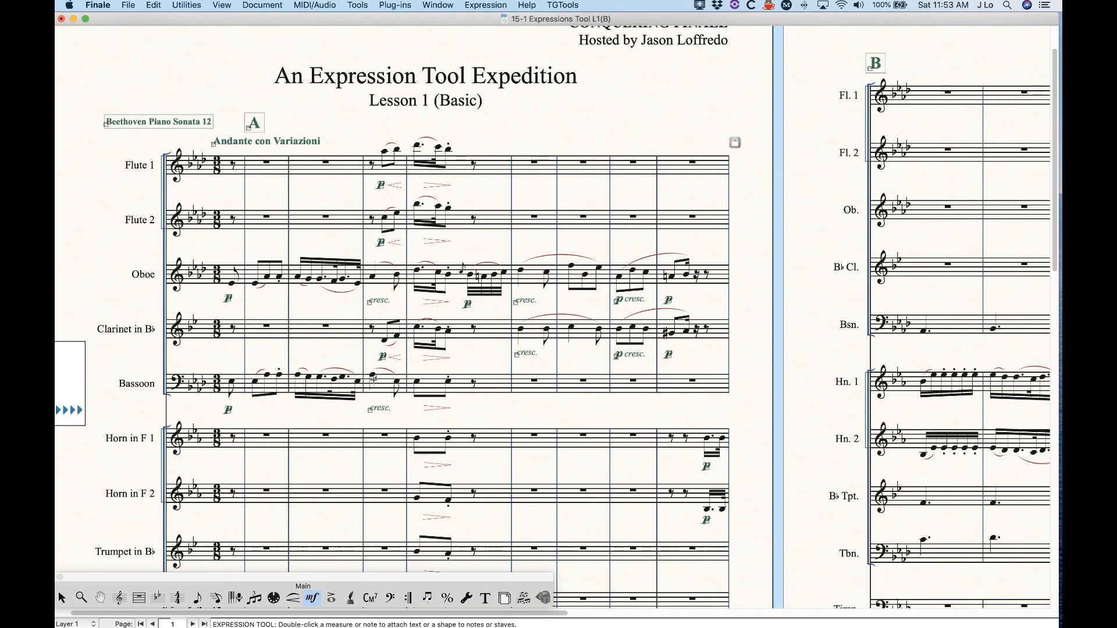
pyautogui.hscroll(15, 366, 345)
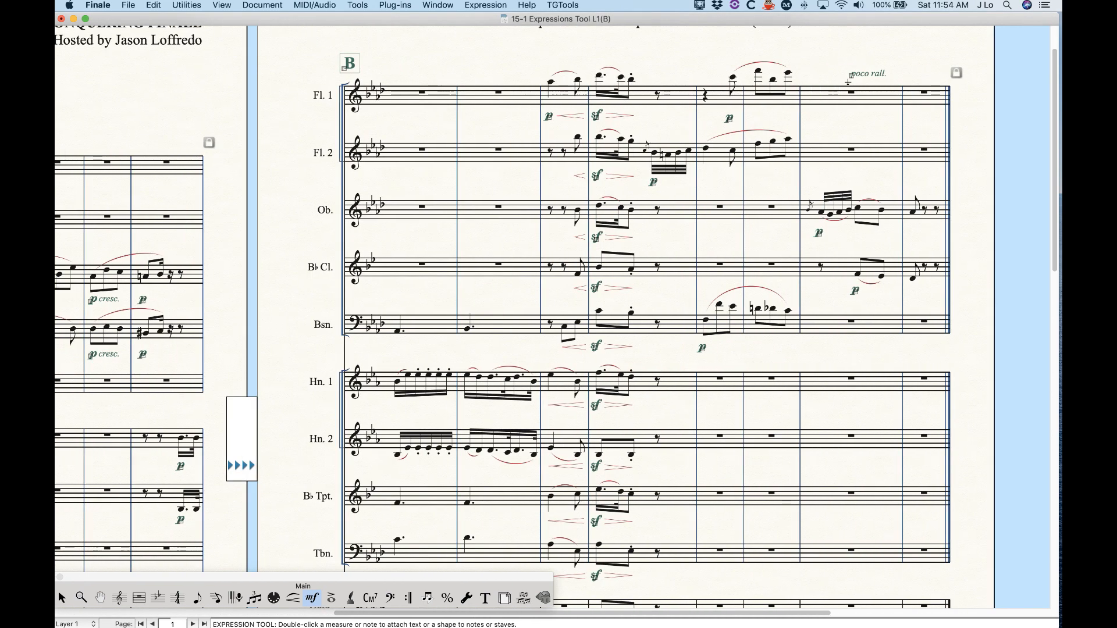
pyautogui.scroll(-15, 487, 374)
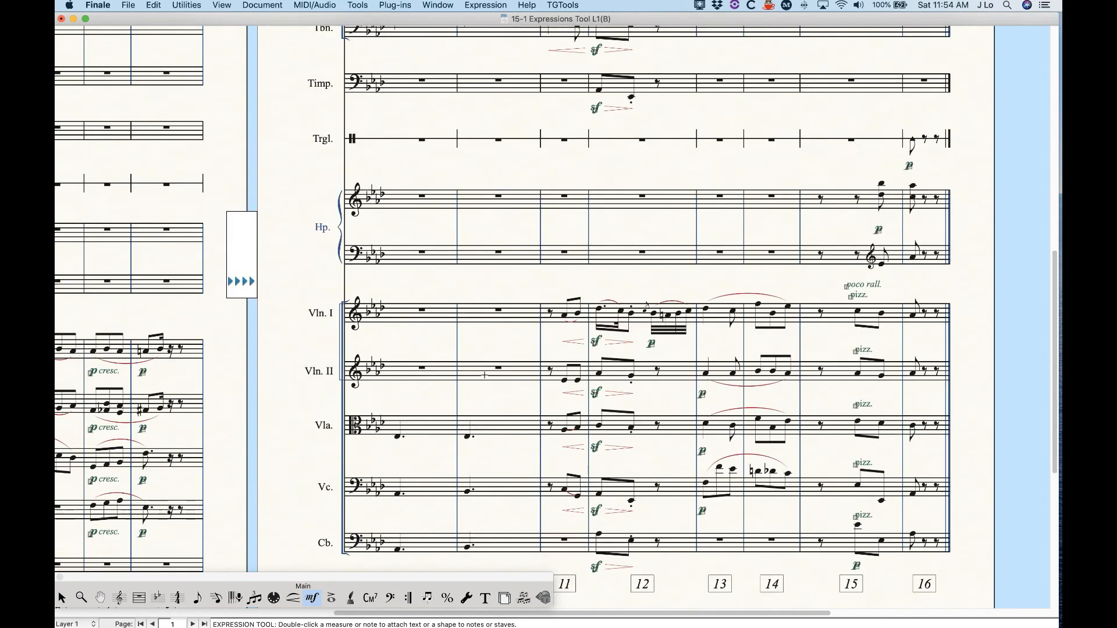
pyautogui.hscroll(-15, 487, 375)
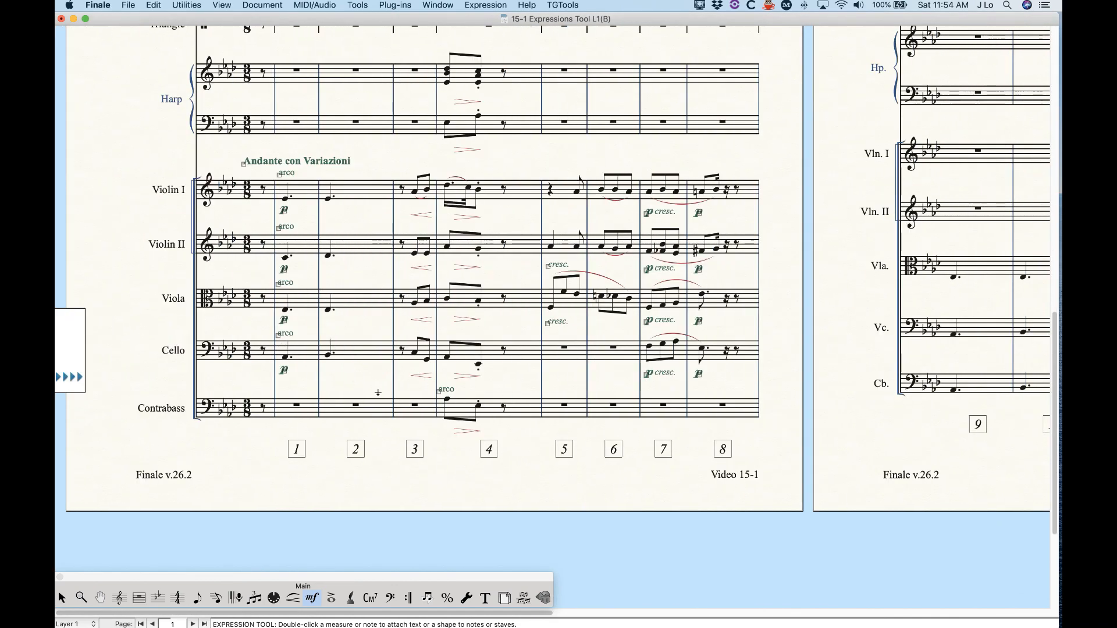
pyautogui.scroll(15, 379, 392)
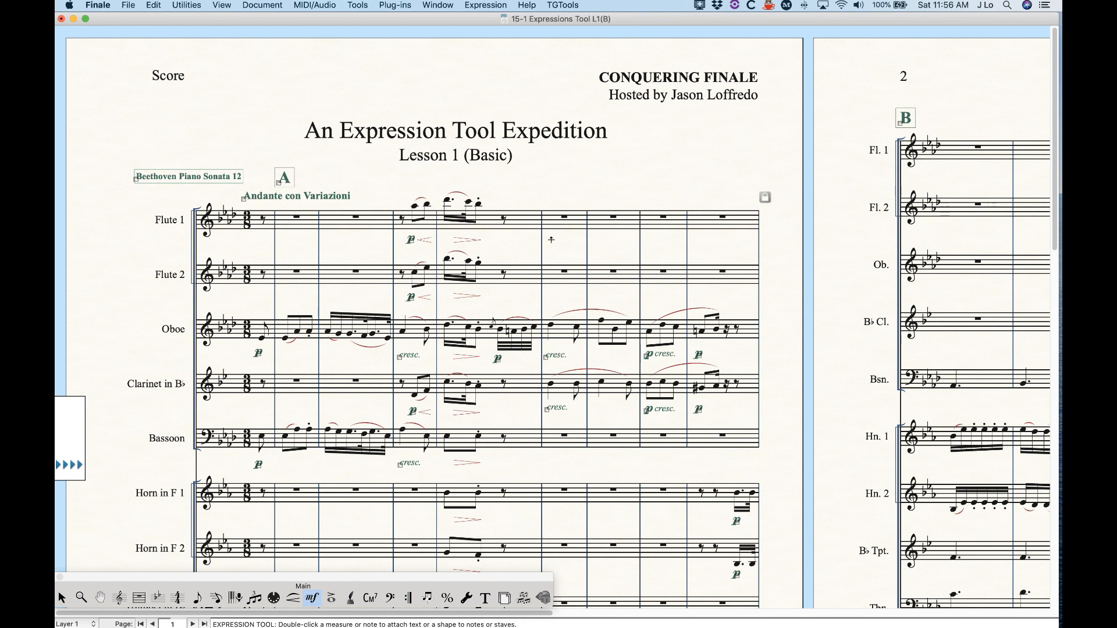
# Assign an mf dynamic below measure 5 of the Flute 1 staff and delete it again.
pyautogui.doubleClick(551, 239)
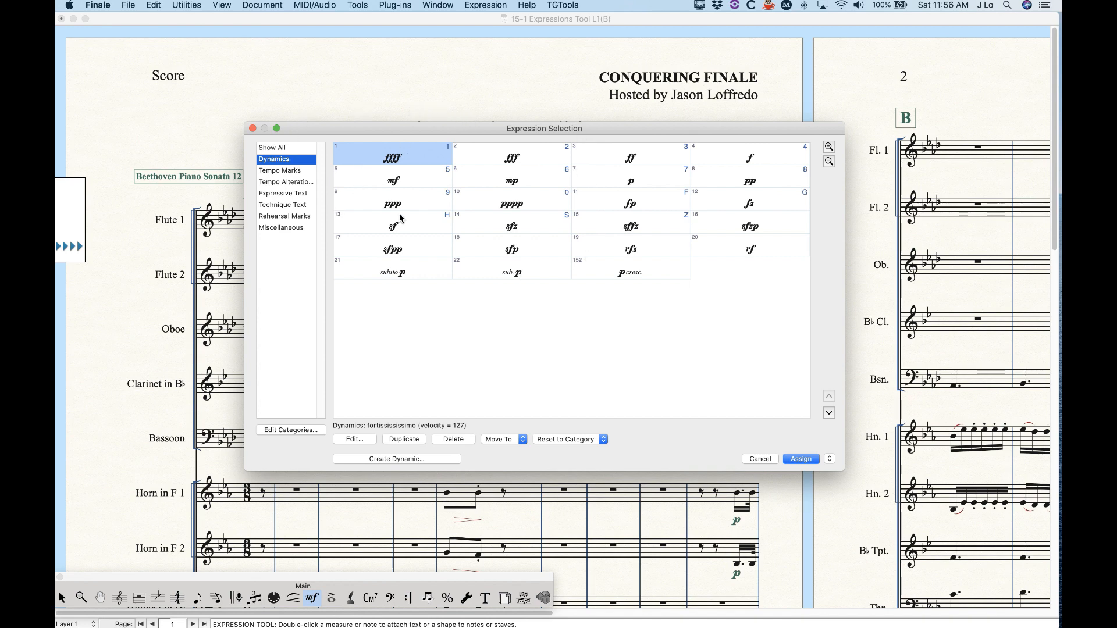
pyautogui.click(406, 175)
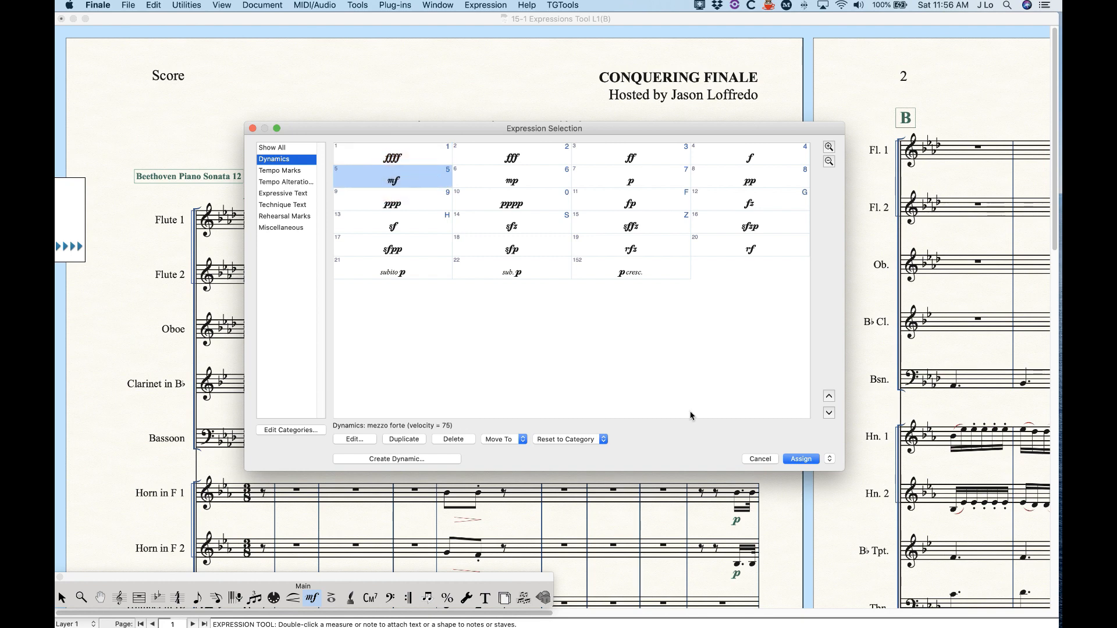
pyautogui.click(801, 459)
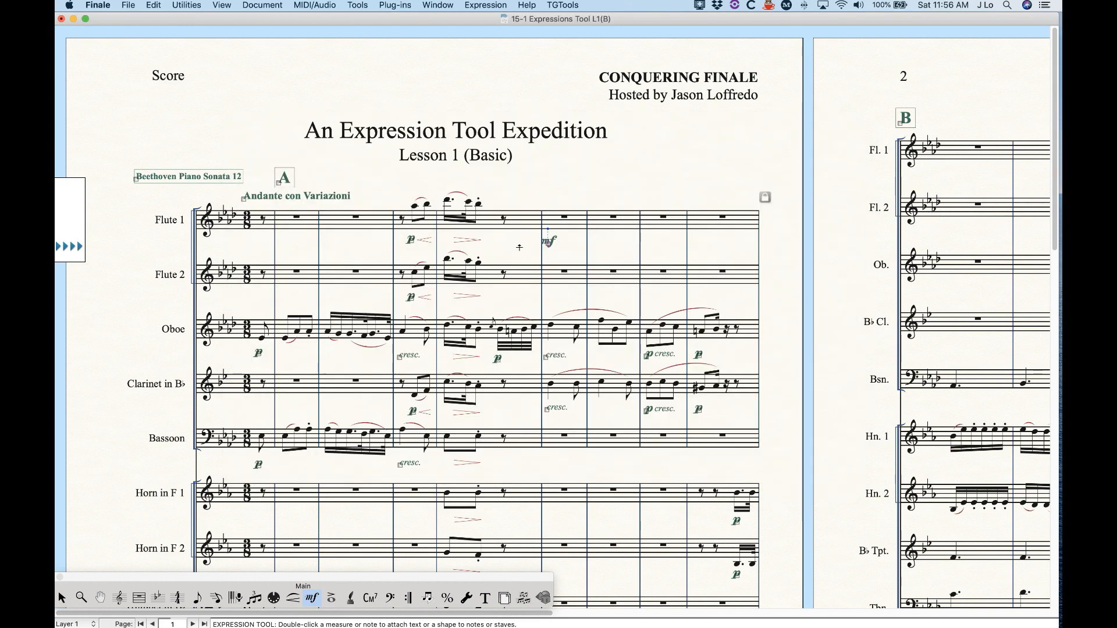
pyautogui.press('BackSpace')
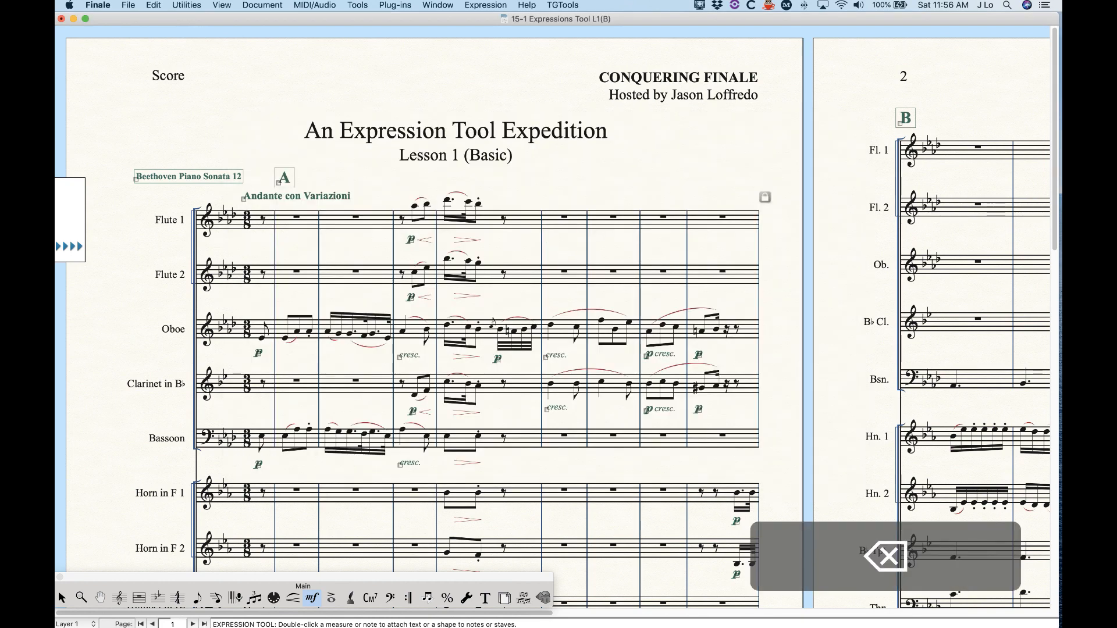
# Open the expression selection for measure 5 of Flute 1 and browse the complete list of expressions.
pyautogui.doubleClick(564, 251)
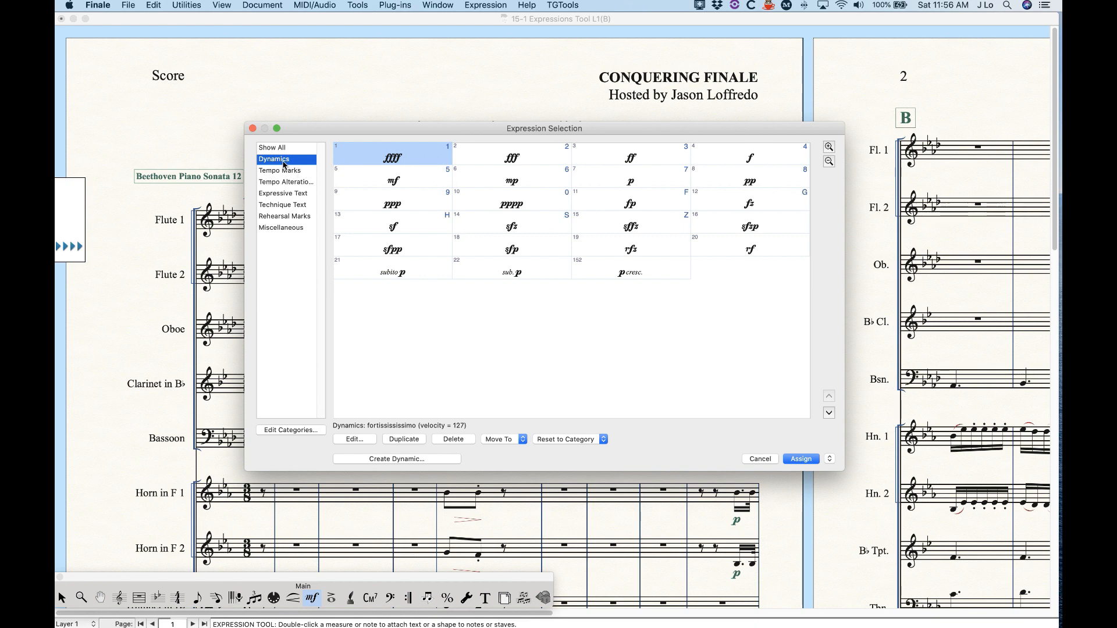
pyautogui.click(274, 150)
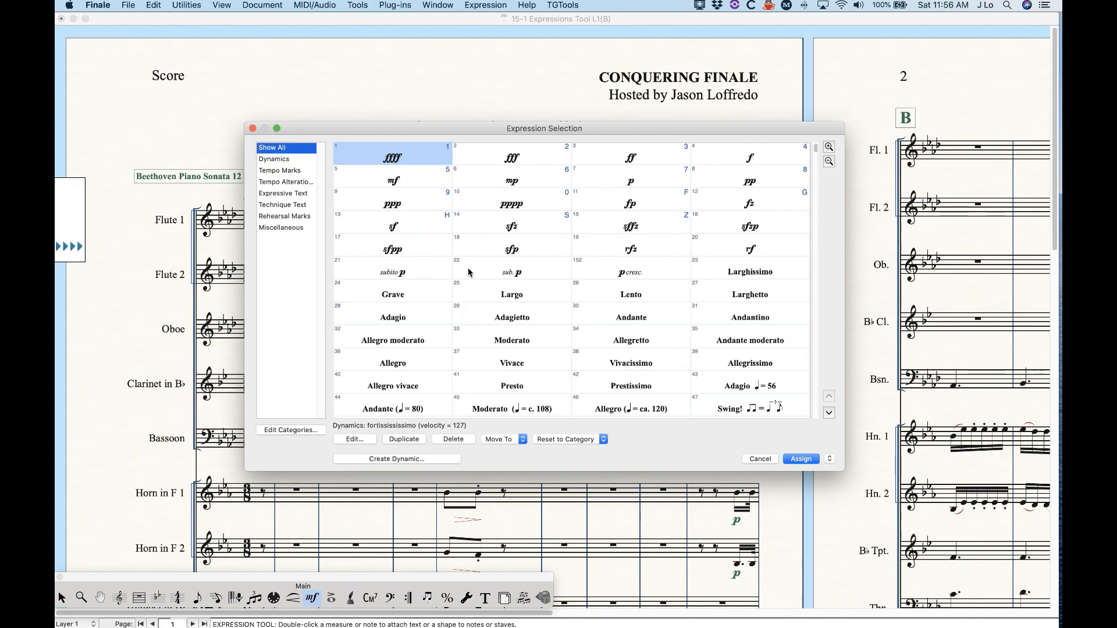
pyautogui.scroll(-10, 468, 268)
pyautogui.scroll(-10, 468, 271)
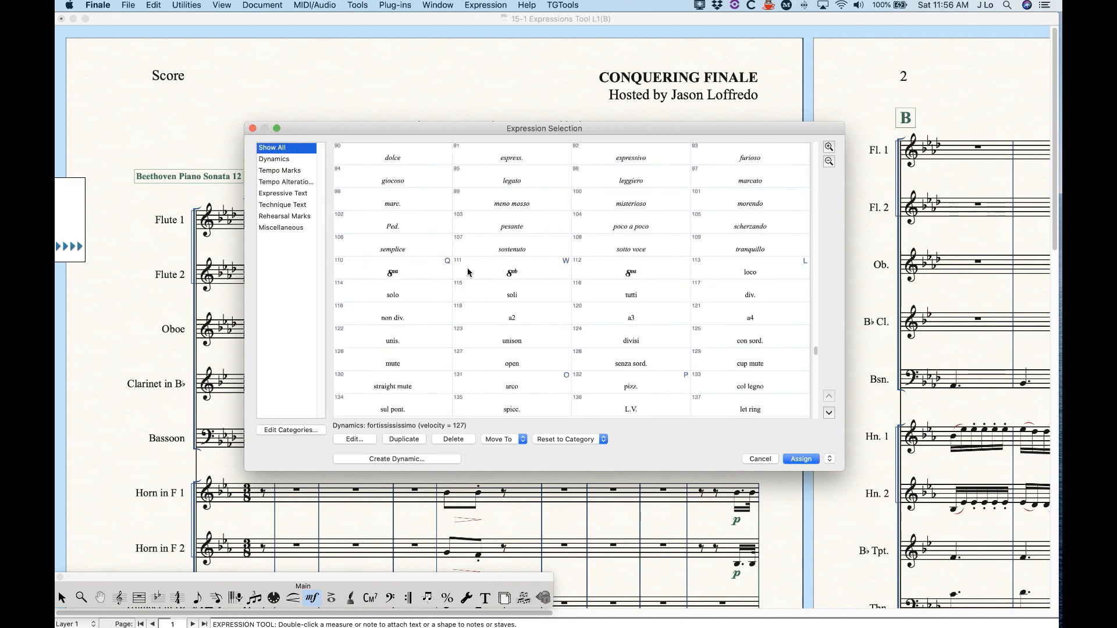
pyautogui.scroll(10, 476, 301)
pyautogui.scroll(10, 476, 301)
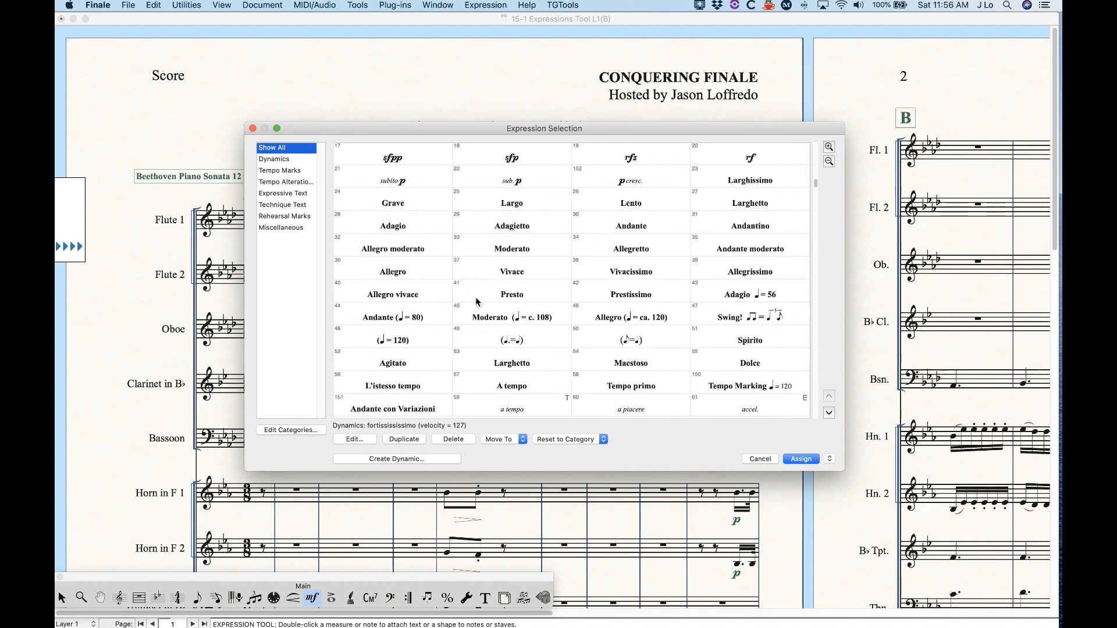
pyautogui.scroll(-5, 475, 301)
pyautogui.scroll(5, 475, 296)
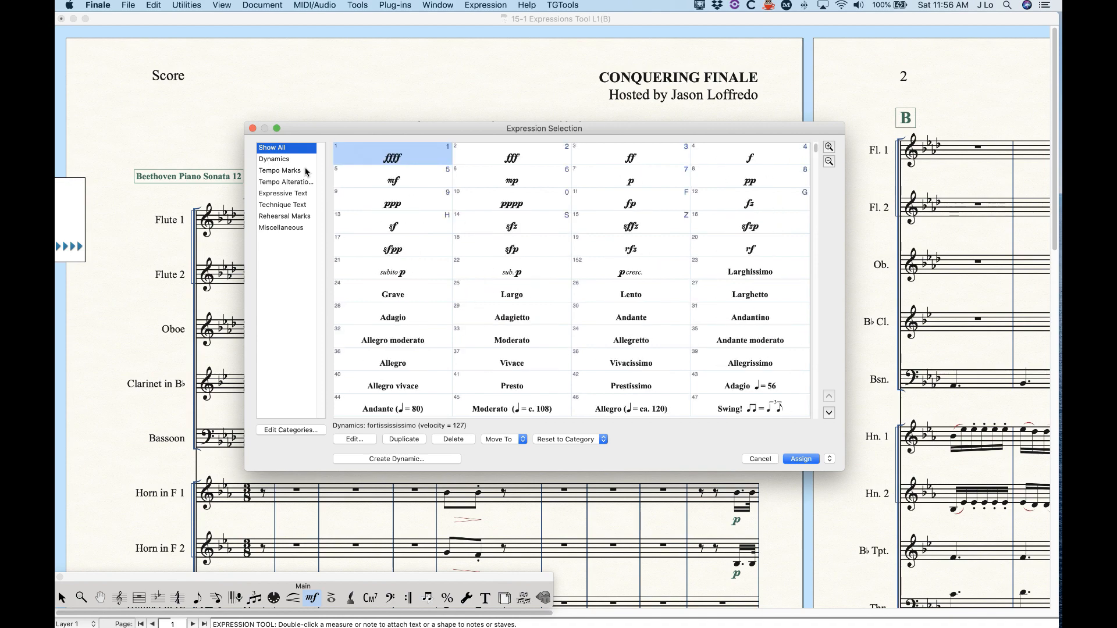
# Review each expression category in turn, from Dynamics and Tempo Marks through Rehearsal Marks to Miscellaneous.
pyautogui.click(276, 162)
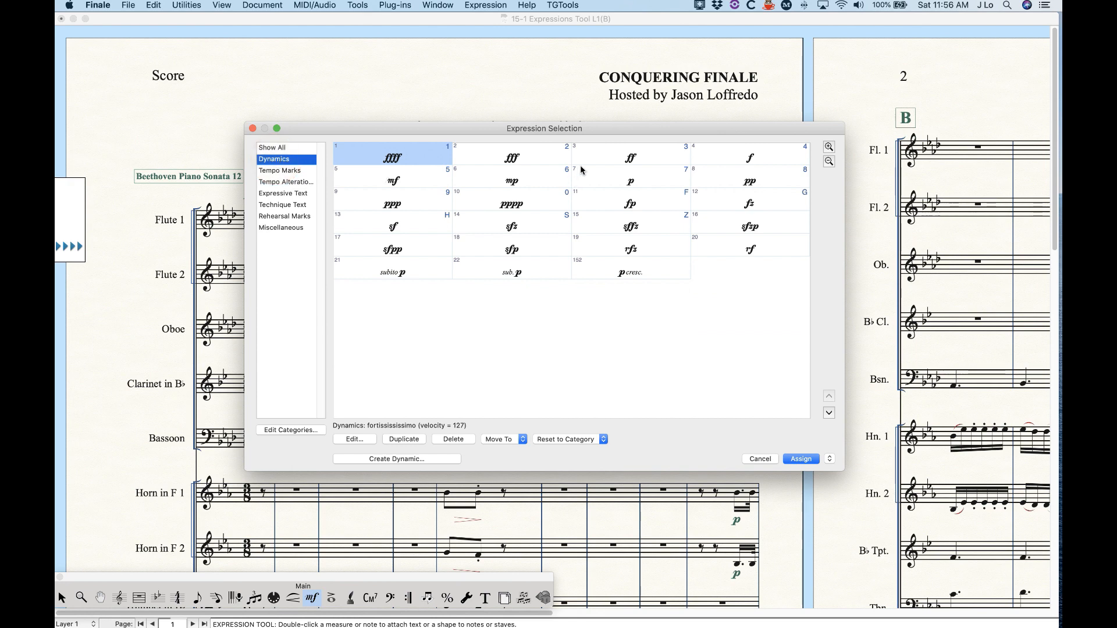
pyautogui.click(289, 175)
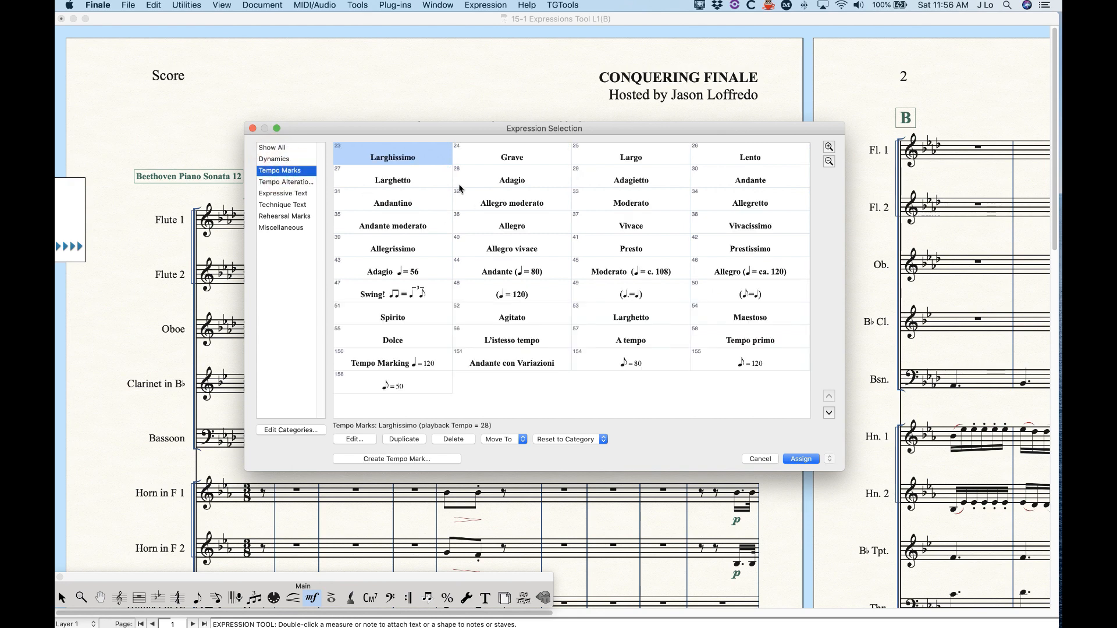
pyautogui.click(278, 164)
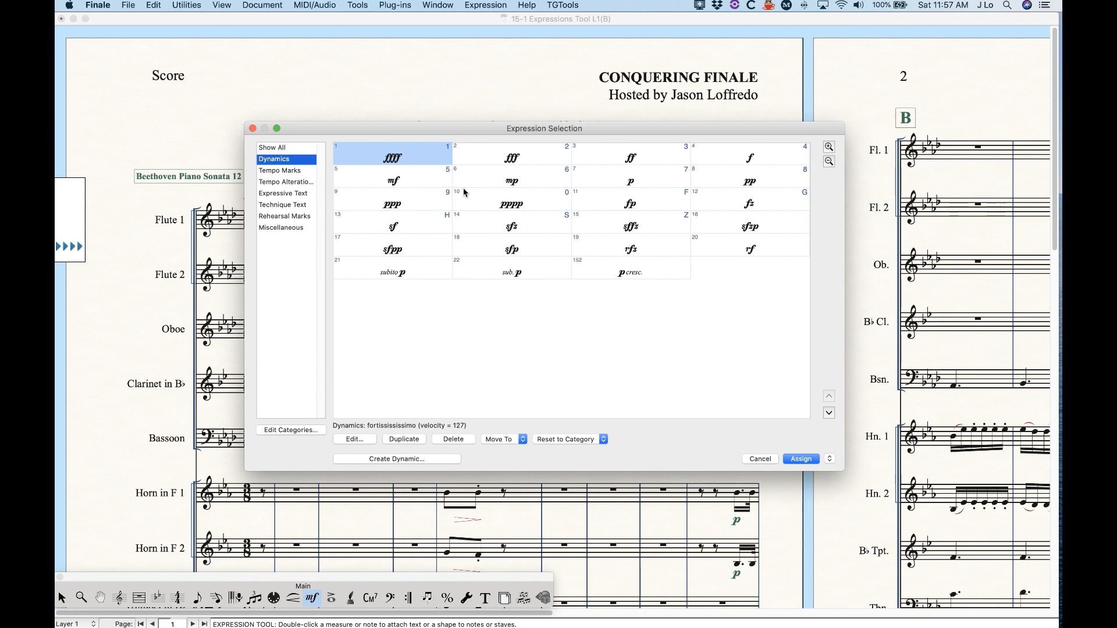
pyautogui.click(275, 171)
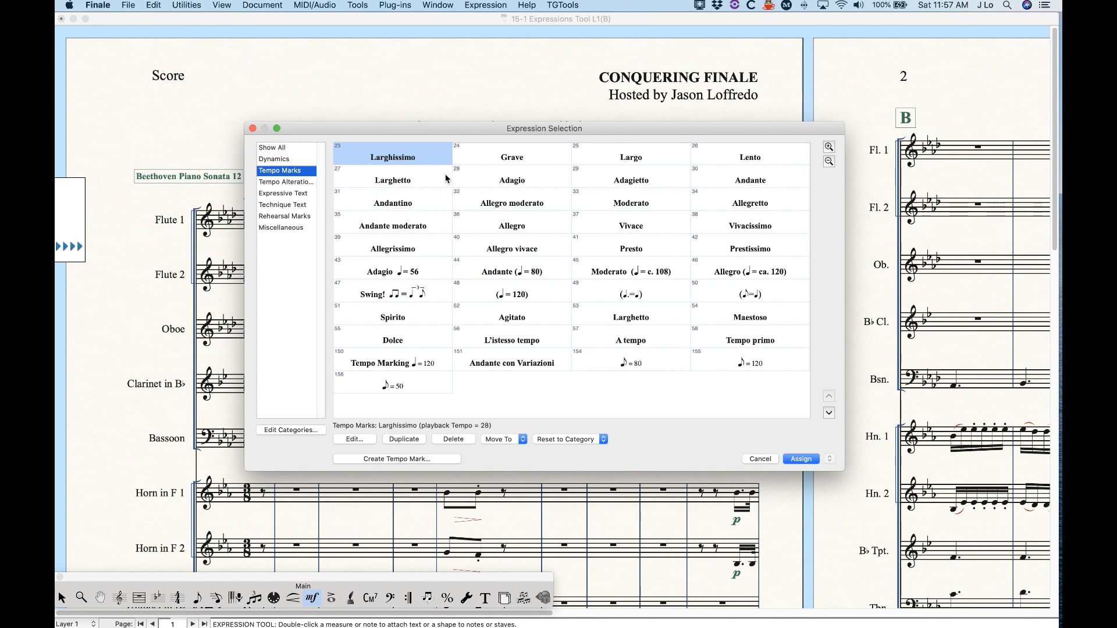
pyautogui.click(286, 183)
pyautogui.click(284, 195)
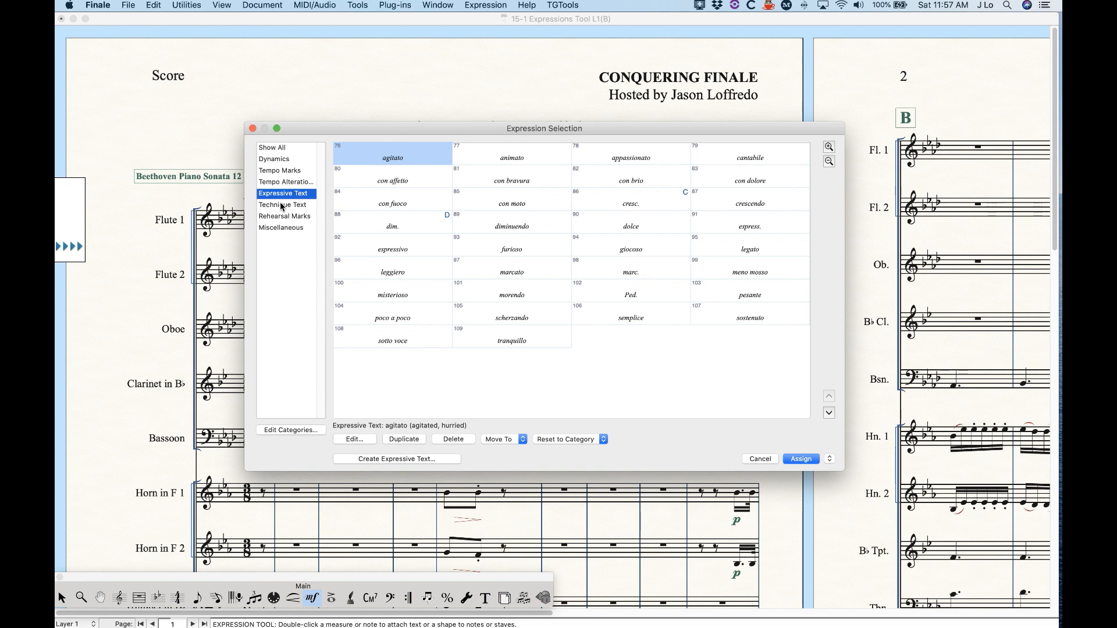
pyautogui.click(282, 205)
pyautogui.click(285, 216)
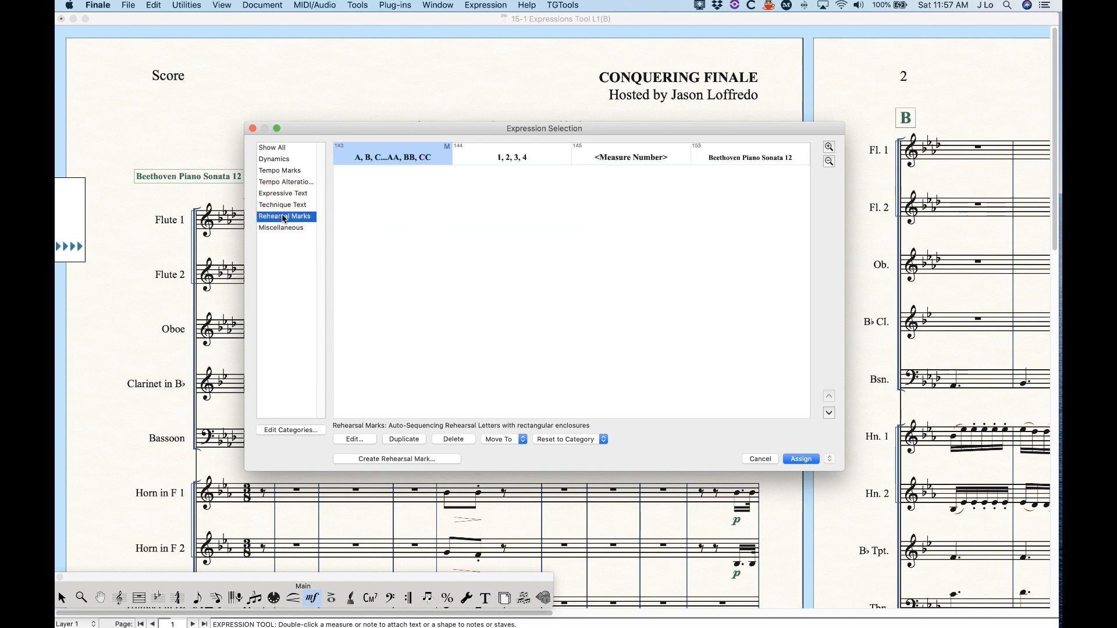
pyautogui.click(287, 229)
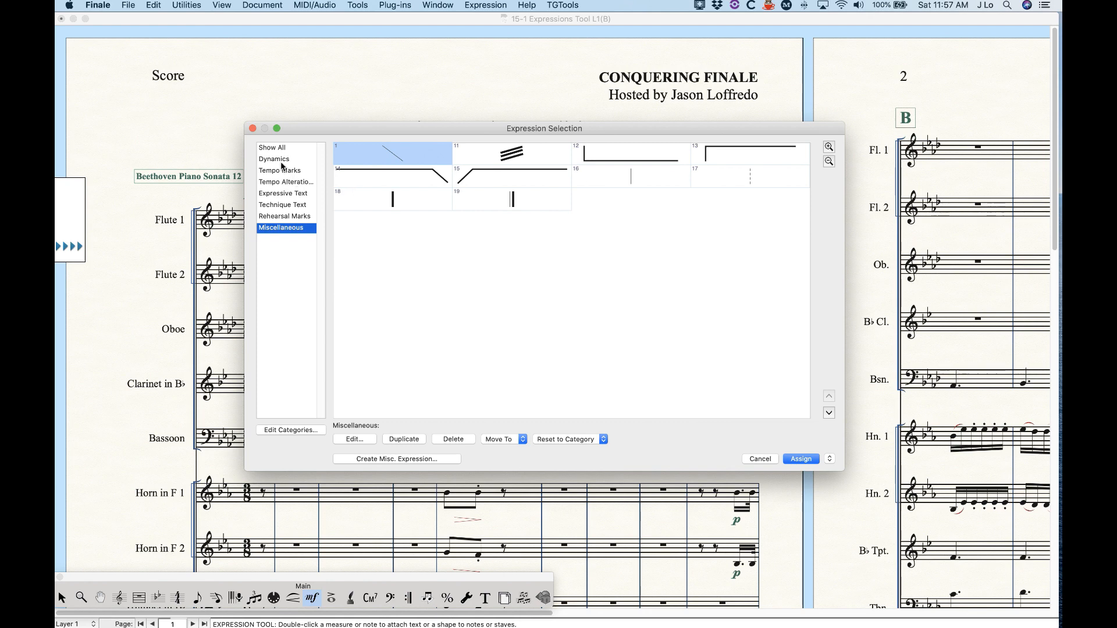
# Compare the Dynamics category with the Expressive Text, Technique Text and tempo categories.
pyautogui.click(282, 161)
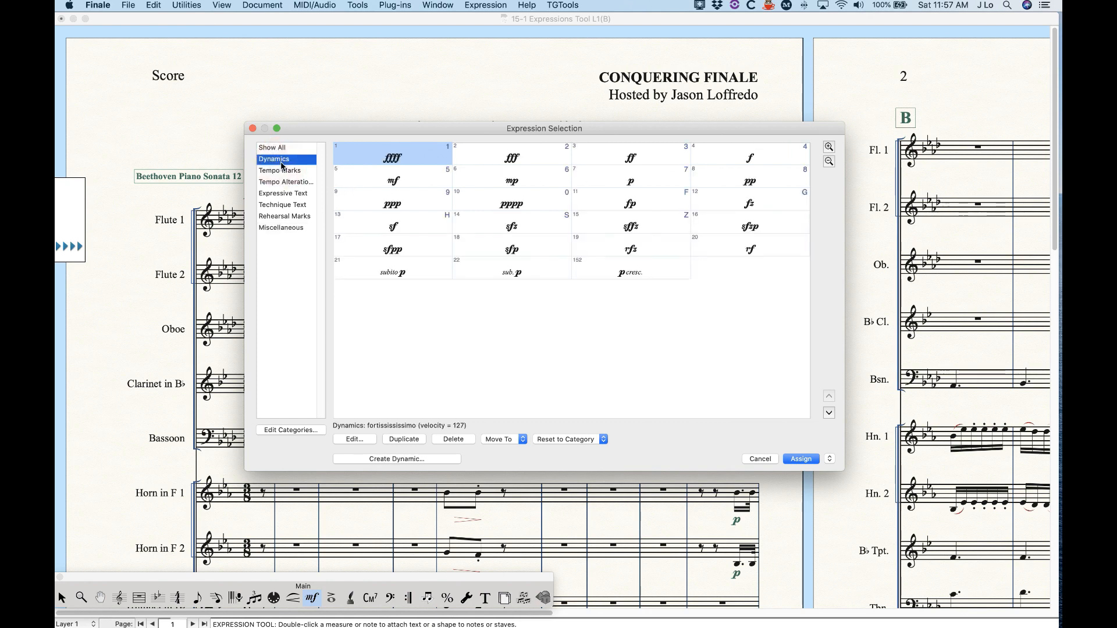
pyautogui.click(285, 196)
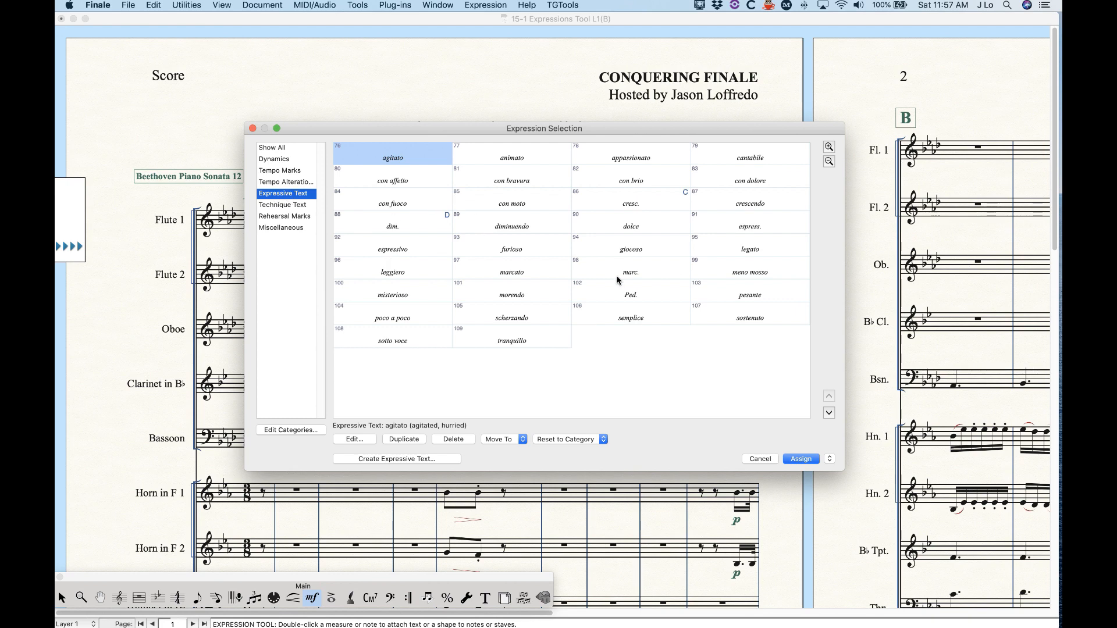
pyautogui.click(283, 206)
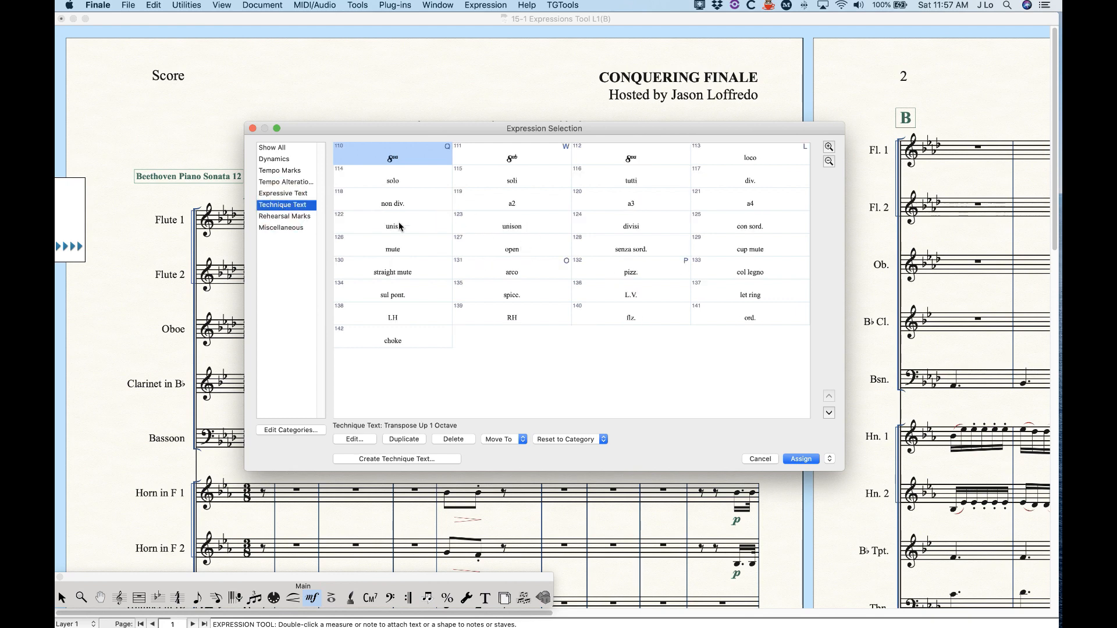
pyautogui.click(274, 193)
pyautogui.click(275, 181)
pyautogui.click(275, 171)
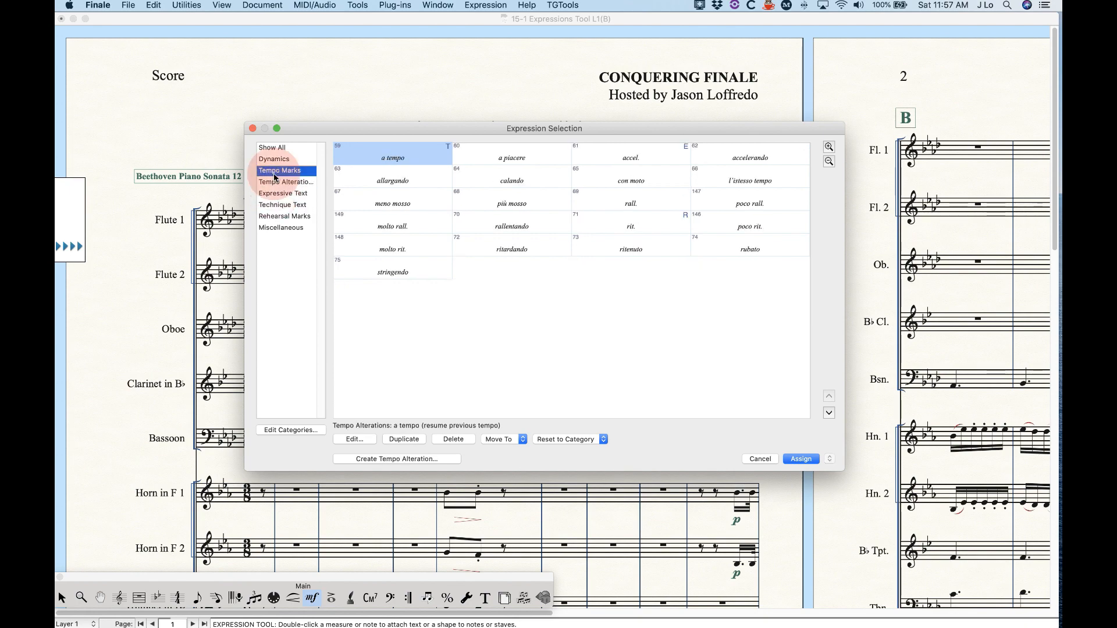
pyautogui.click(274, 160)
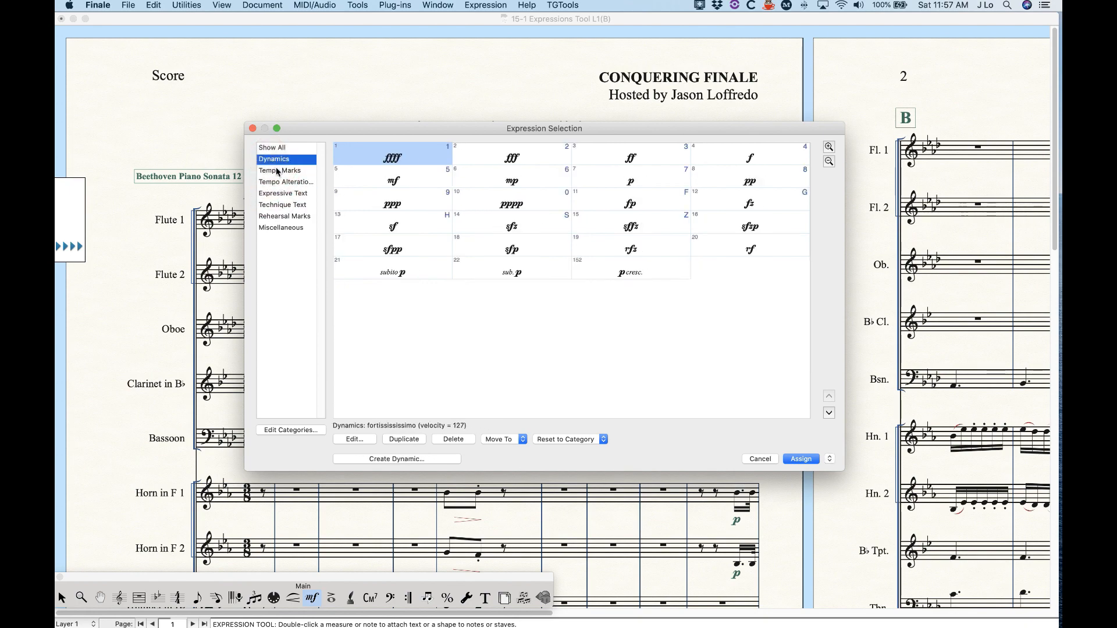
# Compare the Tempo Marks and Tempo Alterations categories with Rehearsal Marks and Dynamics, finishing on Tempo Marks.
pyautogui.click(277, 172)
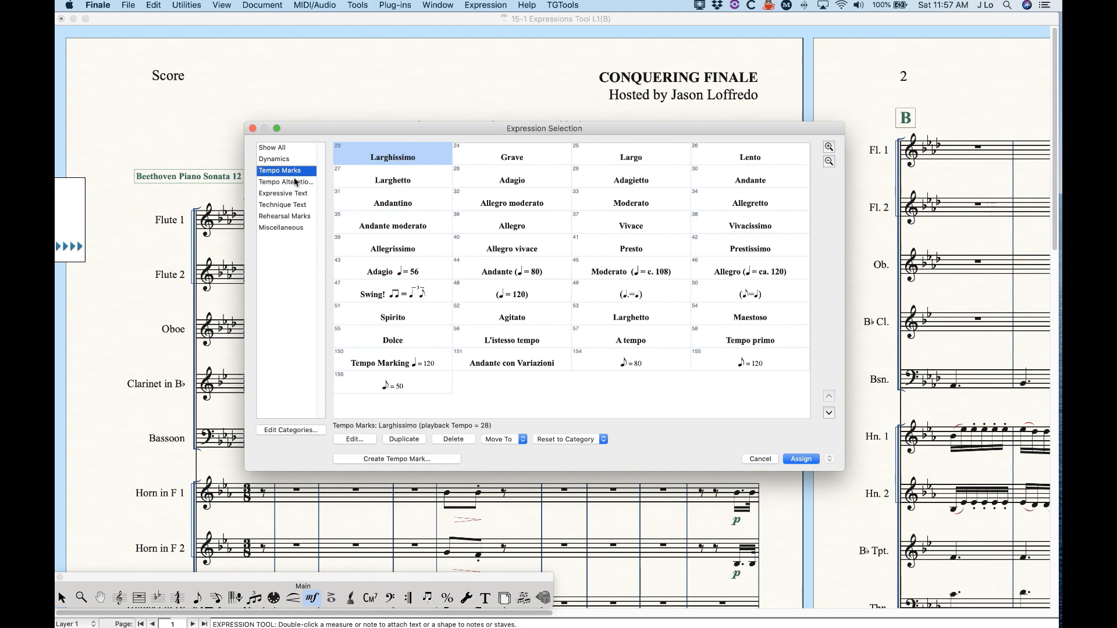
pyautogui.click(292, 182)
pyautogui.click(285, 219)
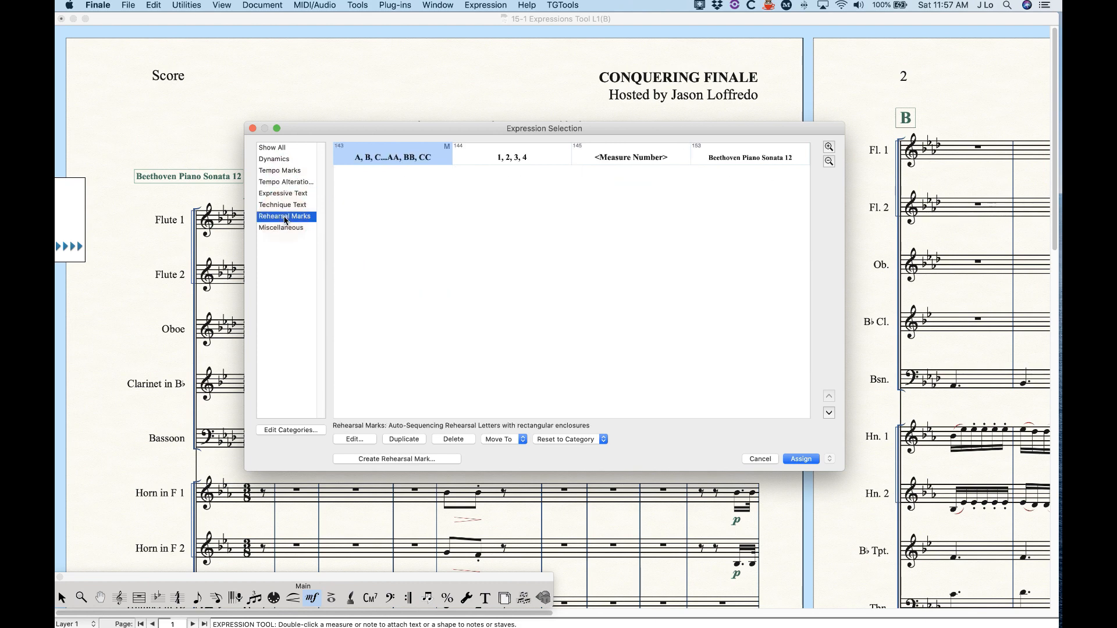
pyautogui.click(282, 162)
pyautogui.click(282, 171)
pyautogui.click(283, 162)
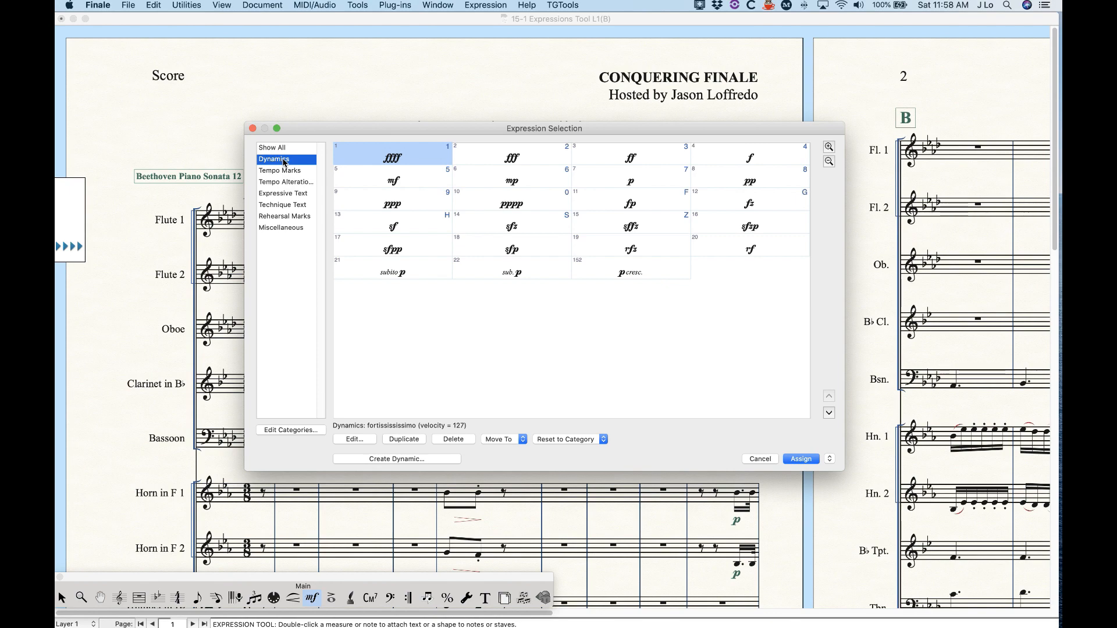
pyautogui.click(280, 170)
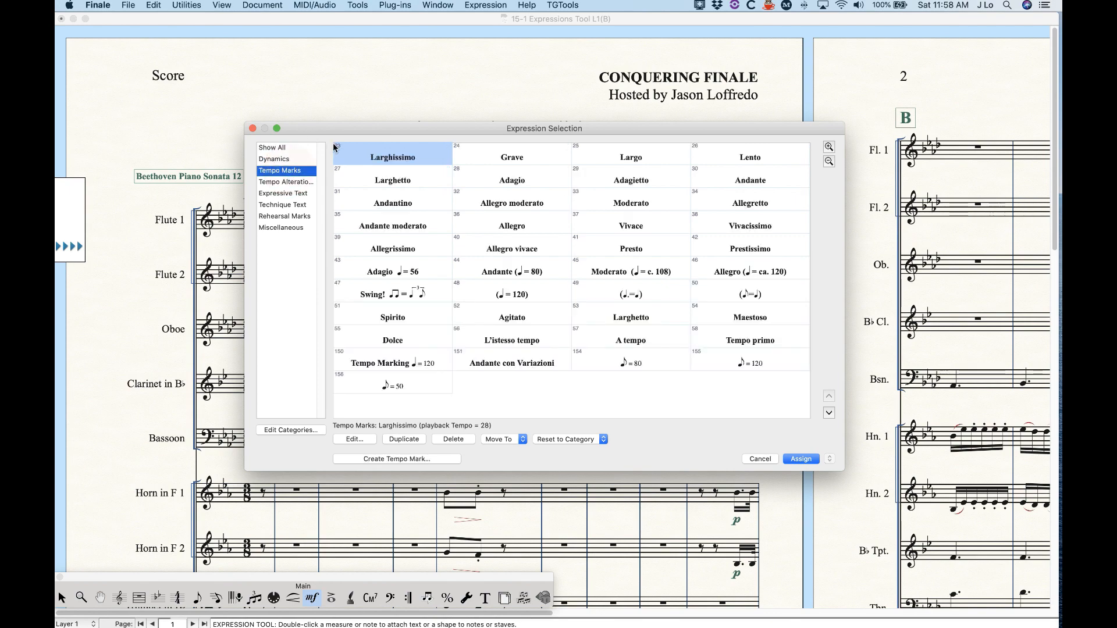
# Close the expression selection and examine where the tempo mark Andante con Variazioni sits above Flute 1 and Violin I.
pyautogui.moveTo(339, 131); pyautogui.dragTo(460, 99)
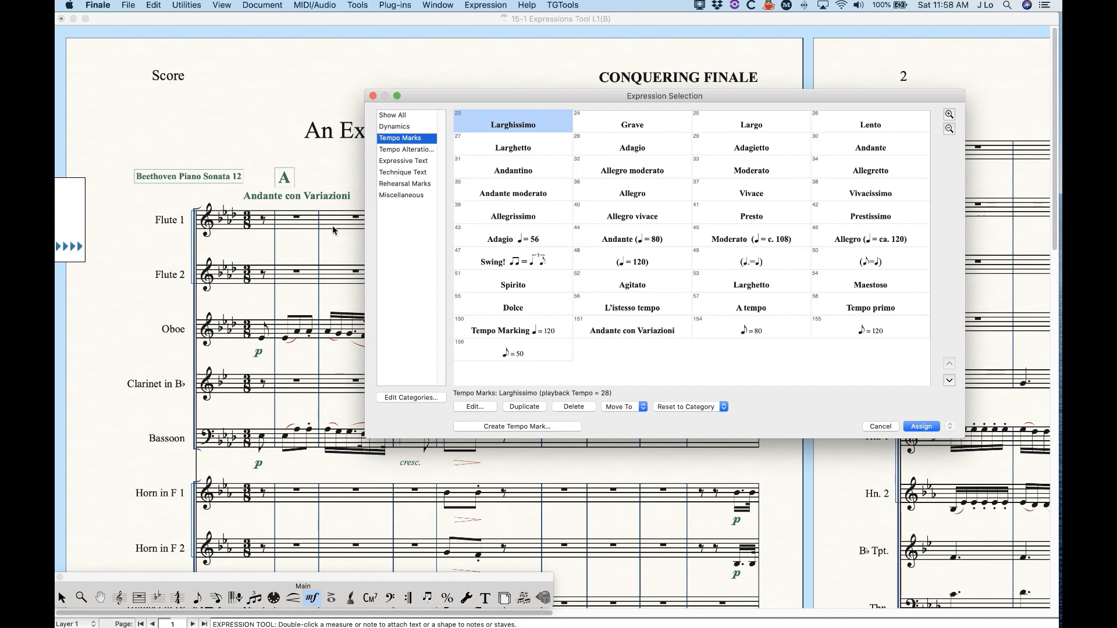
pyautogui.click(880, 426)
pyautogui.scroll(-15, 393, 417)
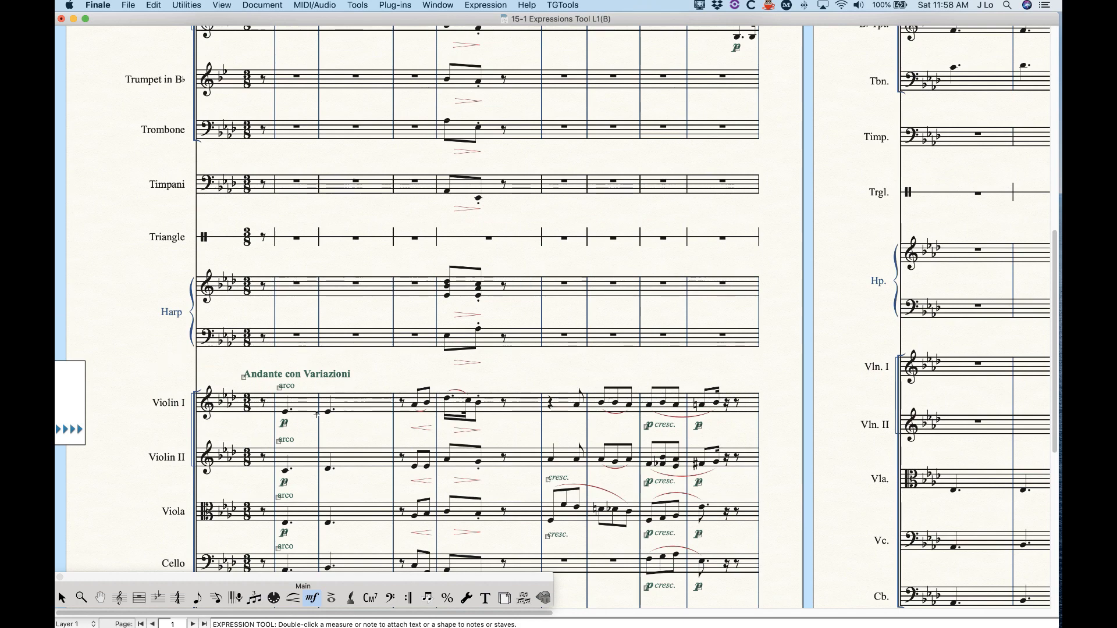
pyautogui.scroll(15, 352, 454)
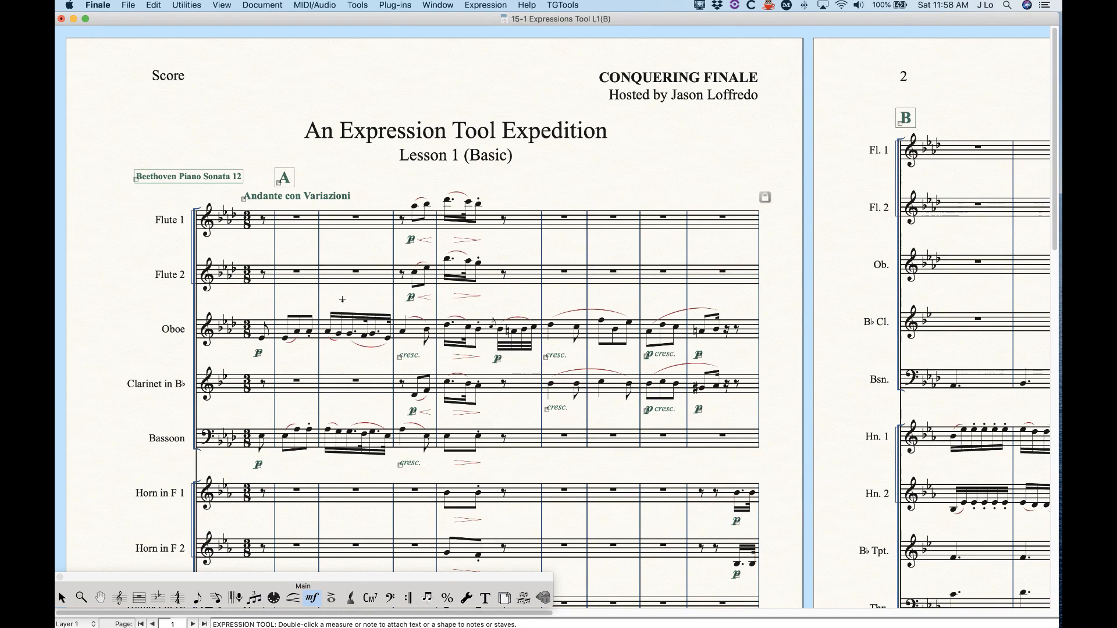
pyautogui.doubleClick(241, 198)
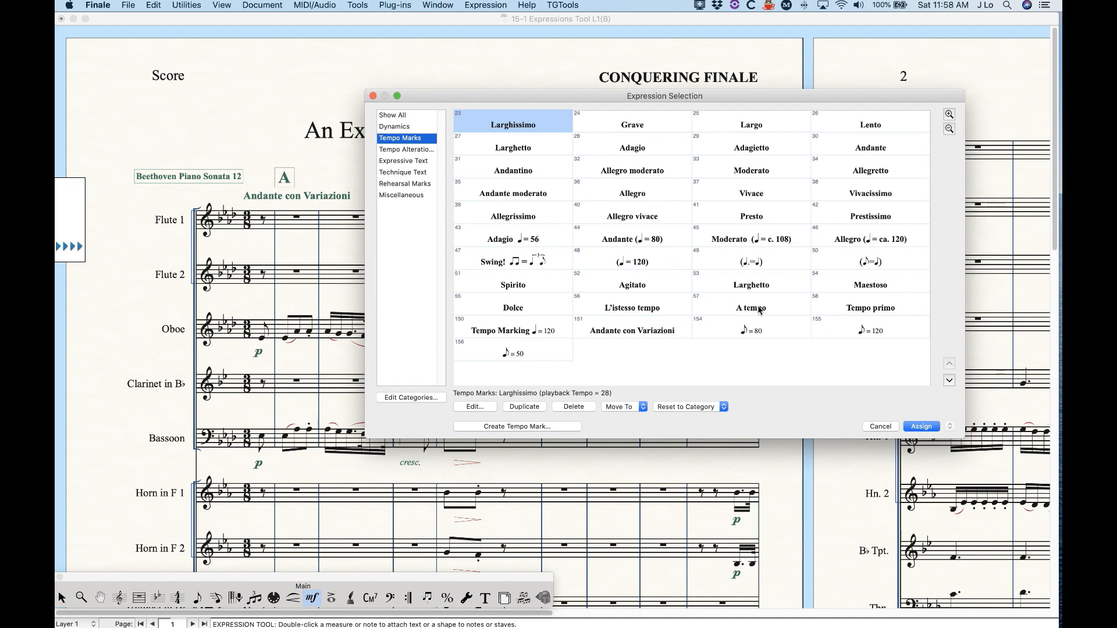
pyautogui.click(880, 427)
# Open the expression selection for measure 5 of Flute 1 and compare the tempo, Rehearsal Marks, Expressive Text and Technique Text categories.
pyautogui.doubleClick(549, 238)
pyautogui.click(406, 149)
pyautogui.click(414, 184)
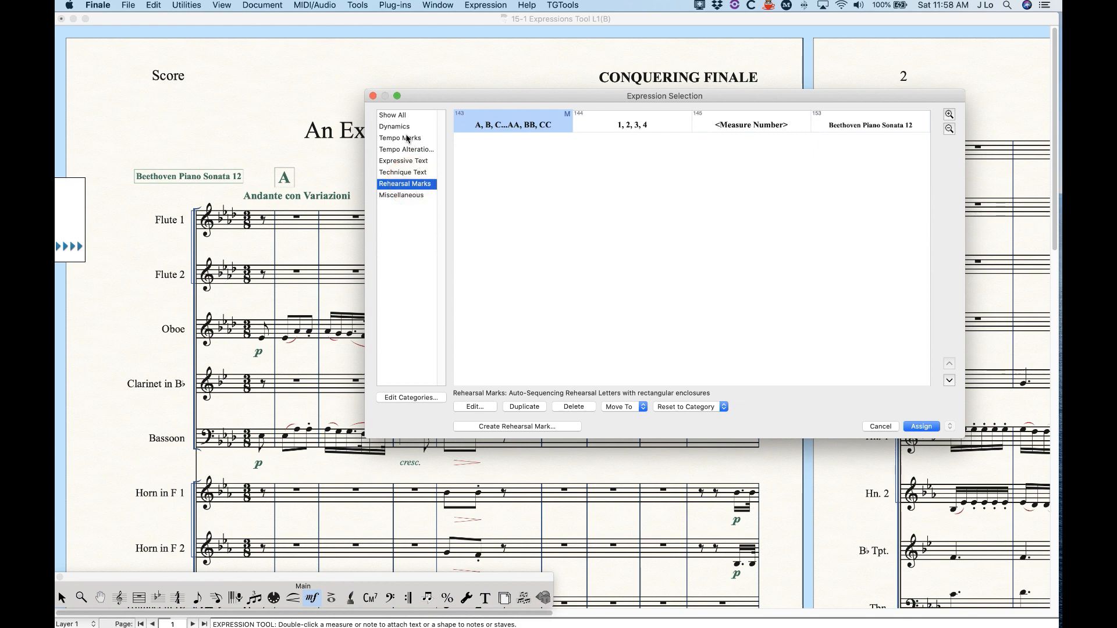
pyautogui.click(406, 138)
pyautogui.click(407, 149)
pyautogui.click(407, 184)
pyautogui.click(407, 160)
pyautogui.click(407, 172)
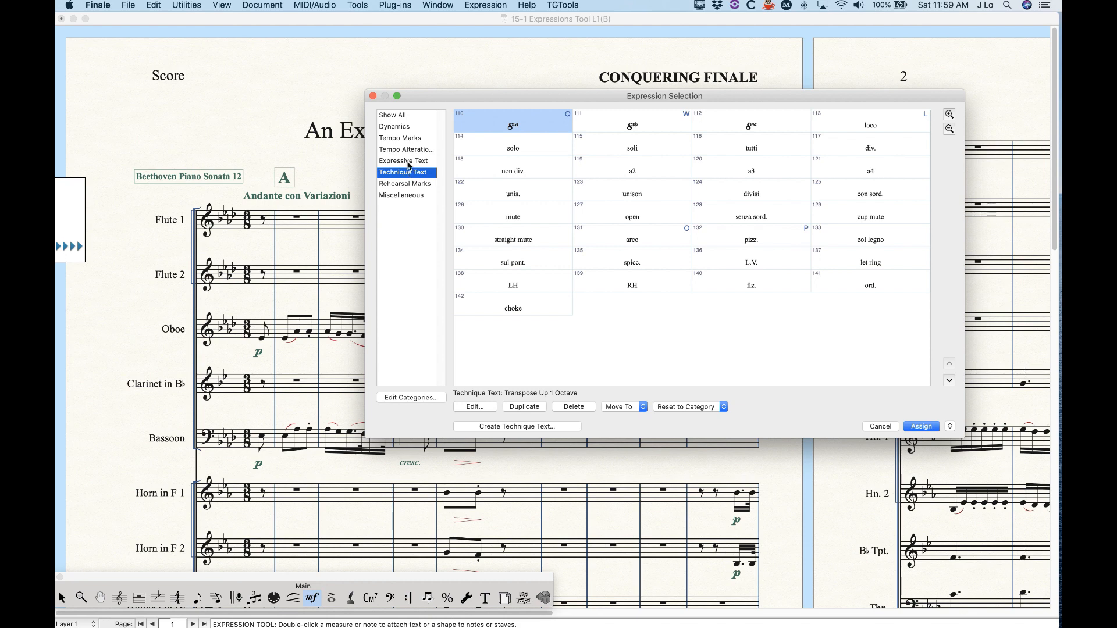
pyautogui.click(408, 162)
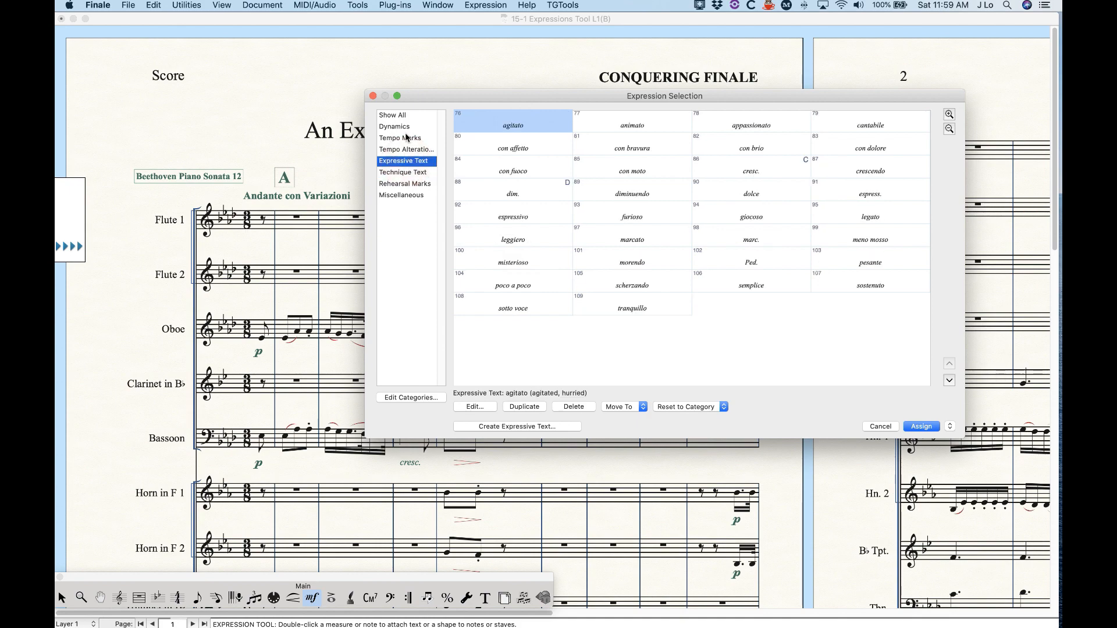
# Compare Tempo Marks with the text categories and assign the Expressive Text agitato to measure 5 of Flute 1.
pyautogui.moveTo(434, 90); pyautogui.dragTo(331, 77)
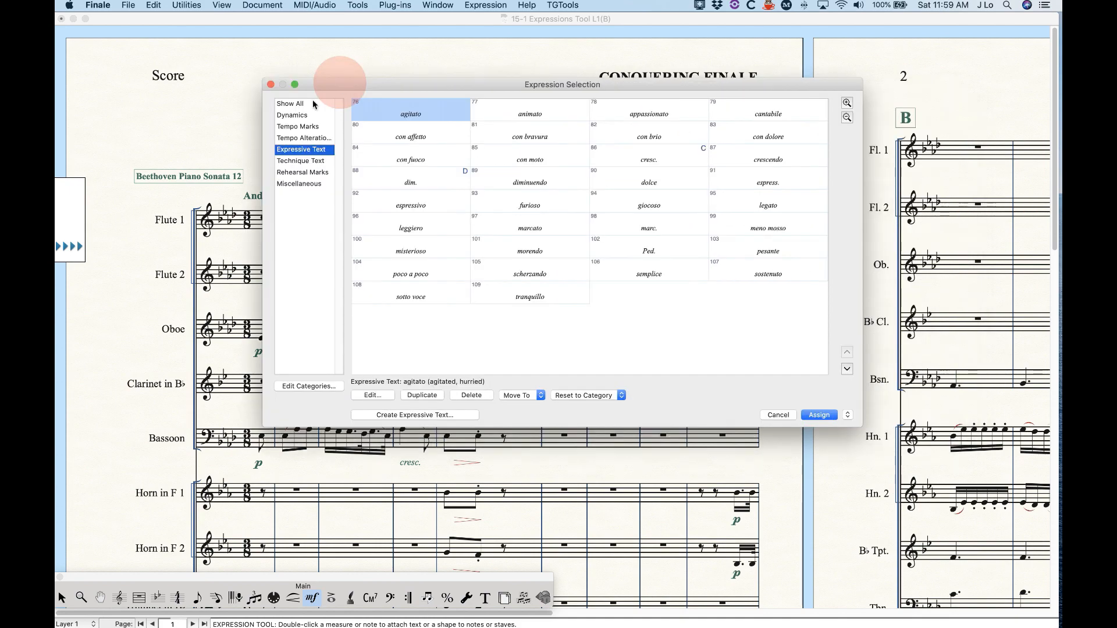
pyautogui.click(297, 127)
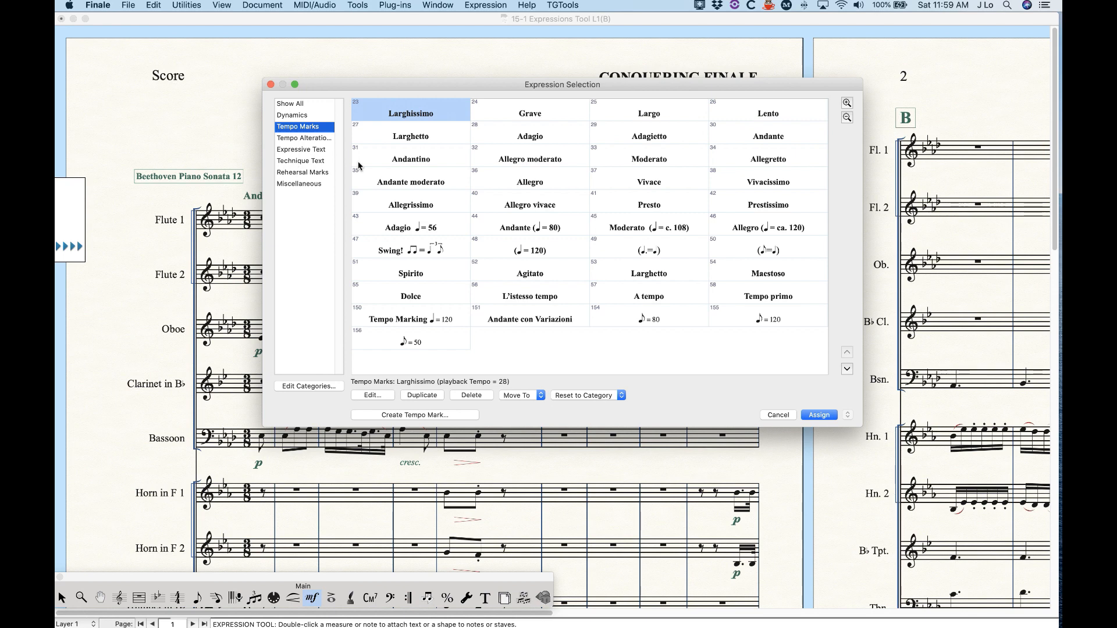
pyautogui.click(297, 150)
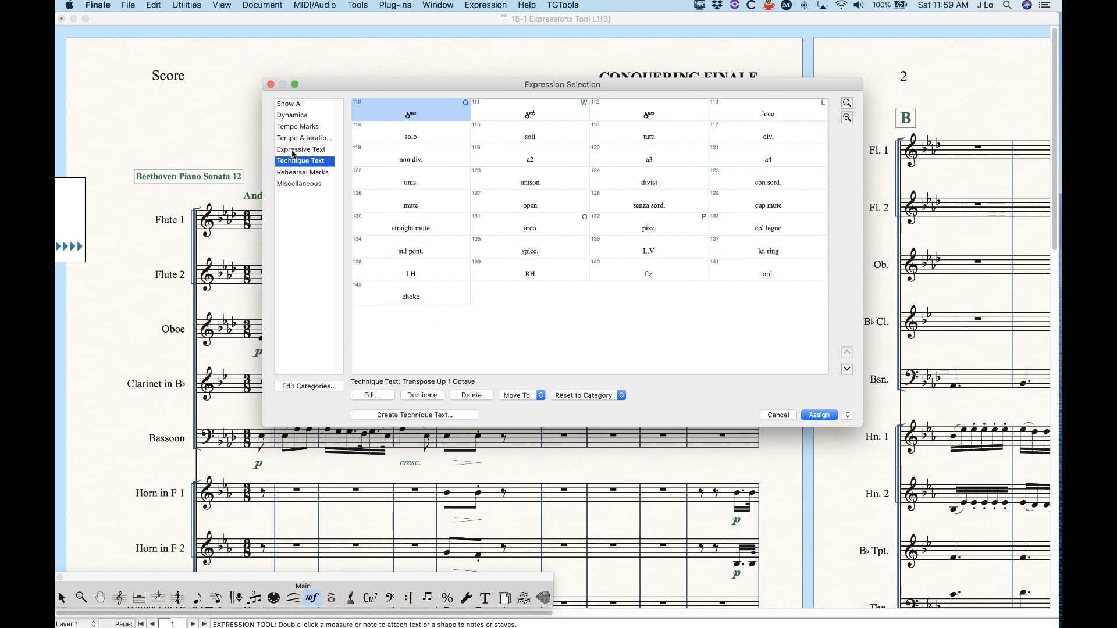
pyautogui.click(811, 414)
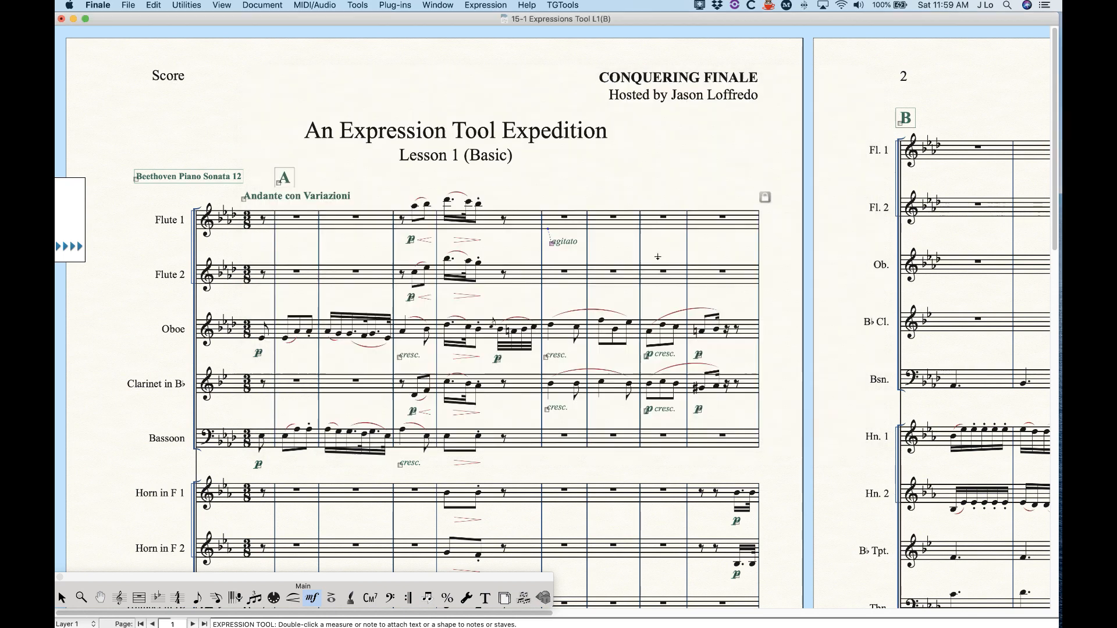
# Assign the Technique Text sul pont. to measure 6 of Flute 1.
pyautogui.doubleClick(599, 244)
pyautogui.click(297, 160)
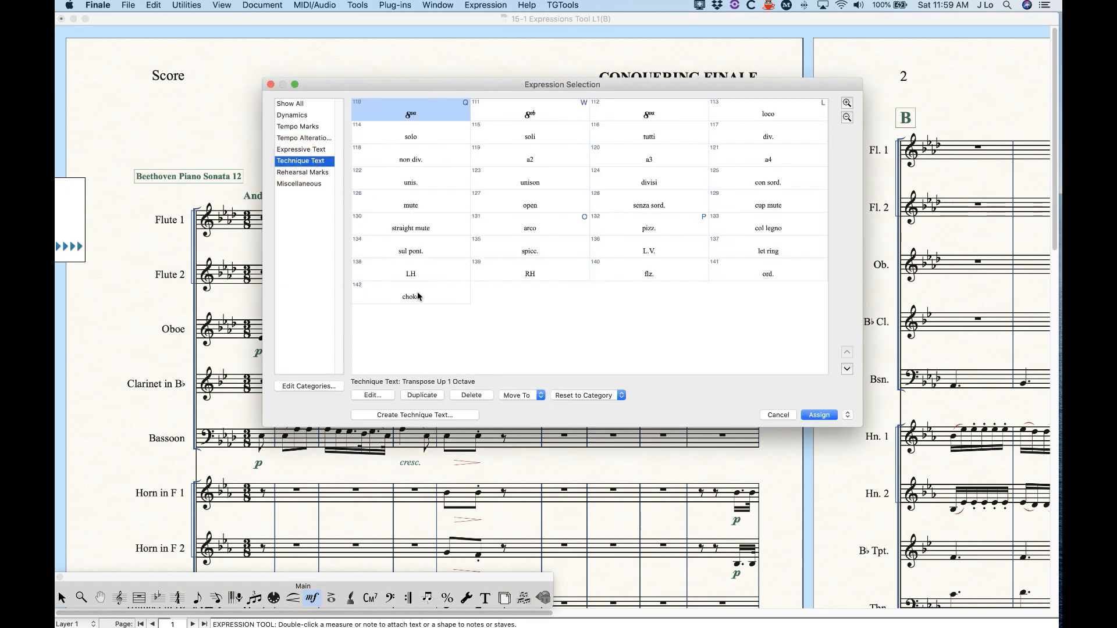
pyautogui.click(417, 252)
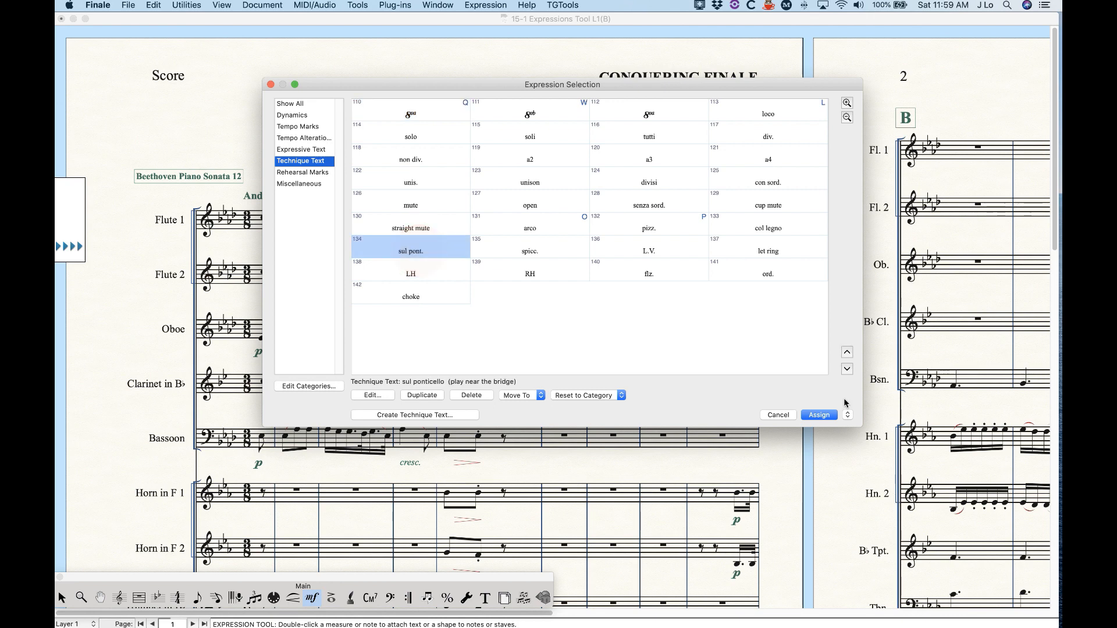
pyautogui.click(820, 415)
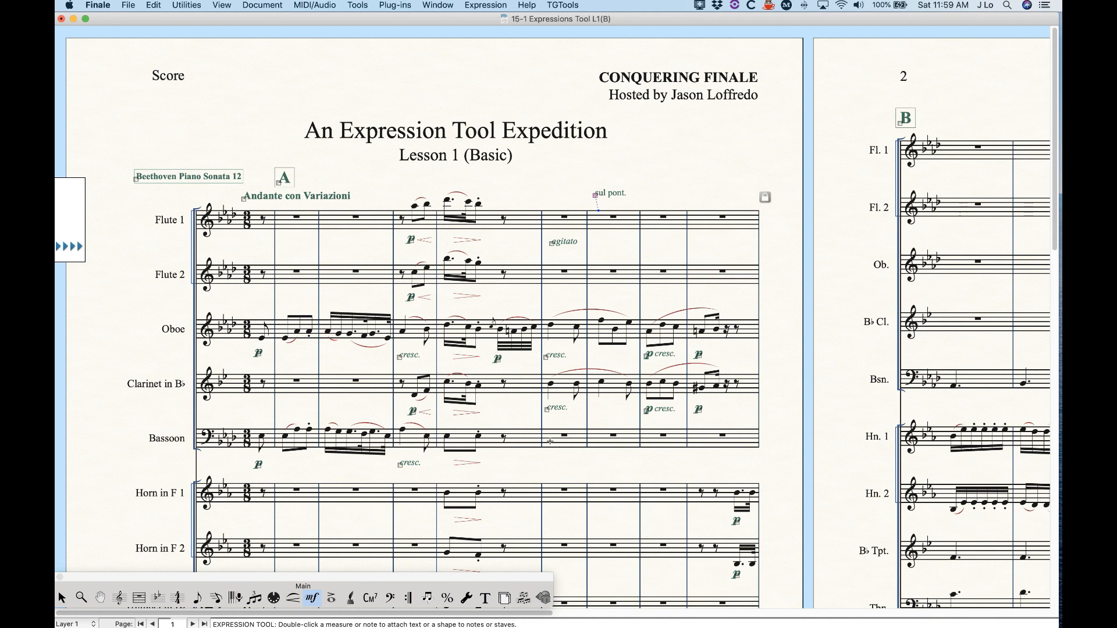
# Assign the tempo mark Grave at measure 7 from the Bassoon staff, and delete the agitato, sul pont. and Grave expressions.
pyautogui.click(648, 454)
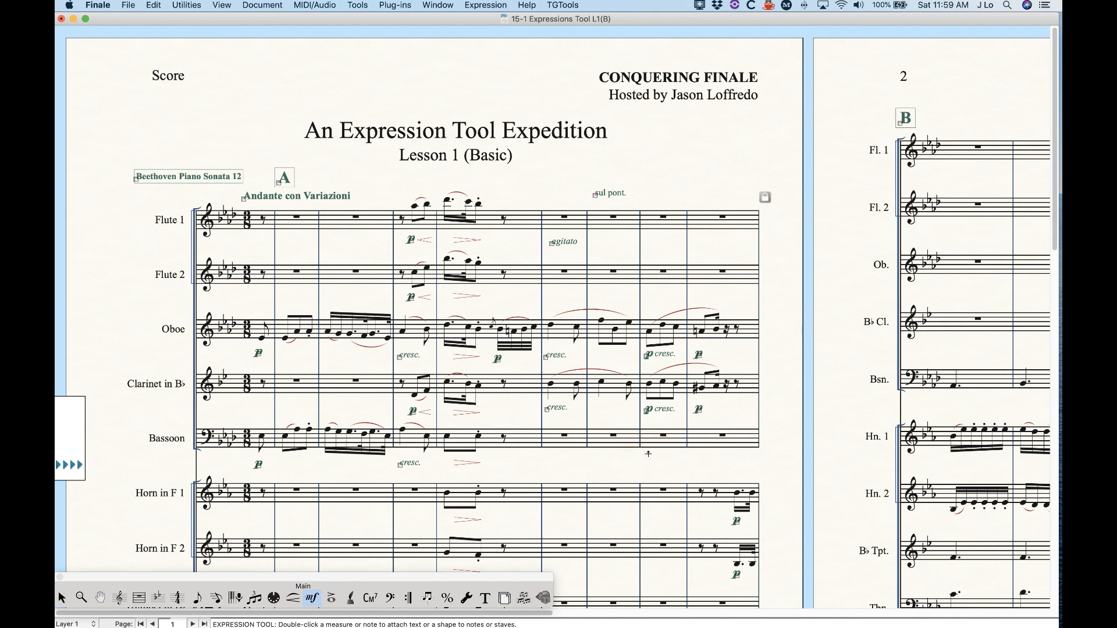
pyautogui.doubleClick(648, 454)
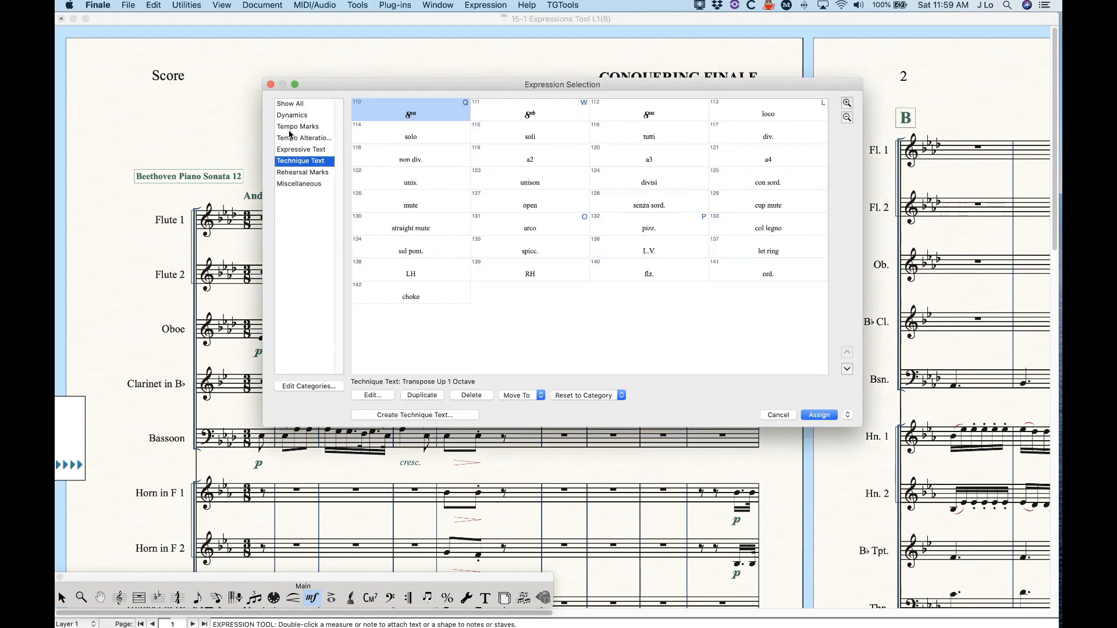
pyautogui.click(289, 127)
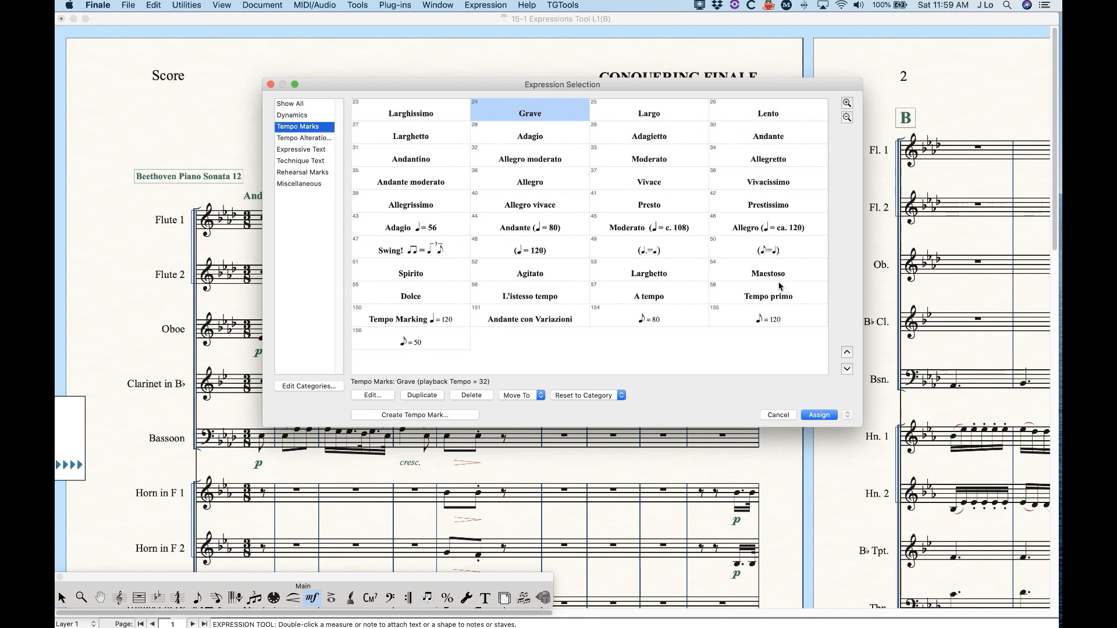
pyautogui.click(816, 414)
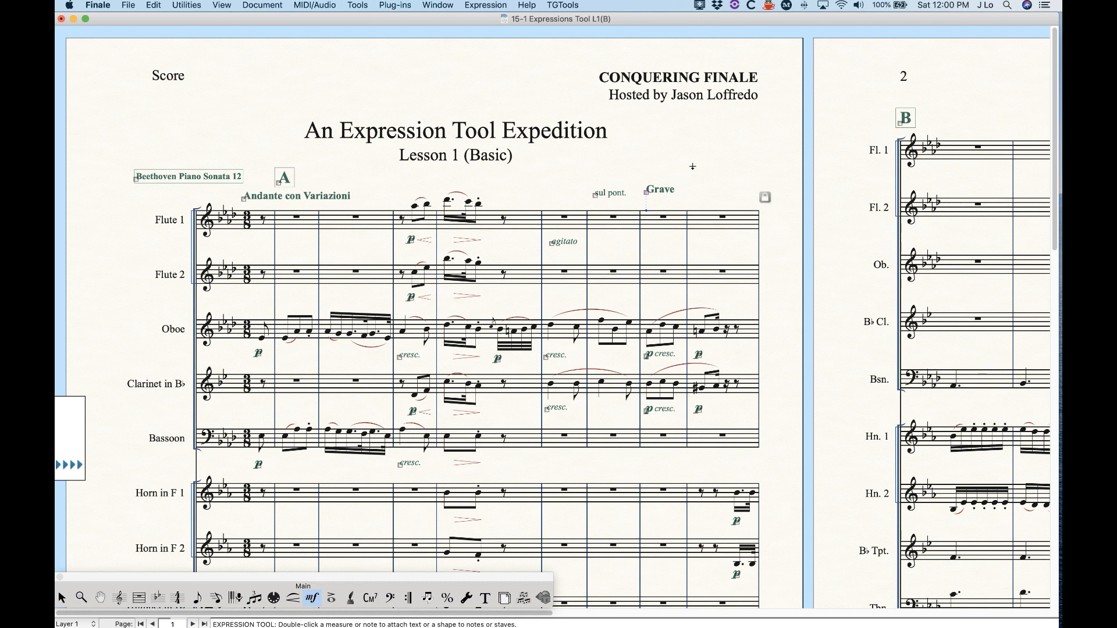
pyautogui.moveTo(692, 165); pyautogui.dragTo(520, 269)
pyautogui.press('BackSpace')
# Assign the dynamic sf to the first note of measure 4 in Flute 1.
pyautogui.doubleClick(443, 242)
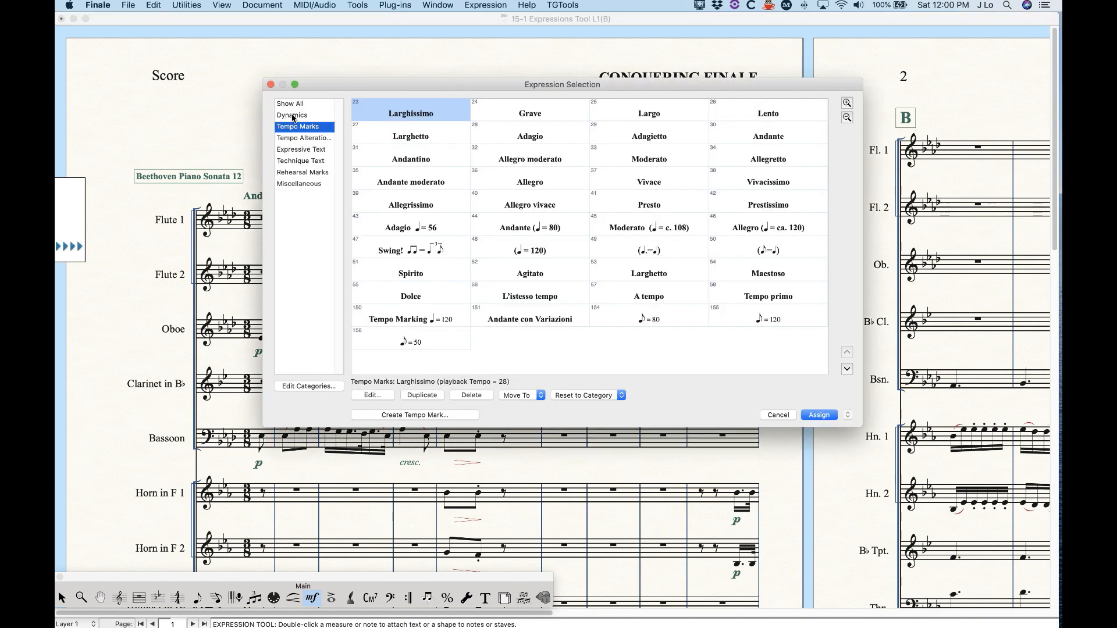
pyautogui.click(292, 116)
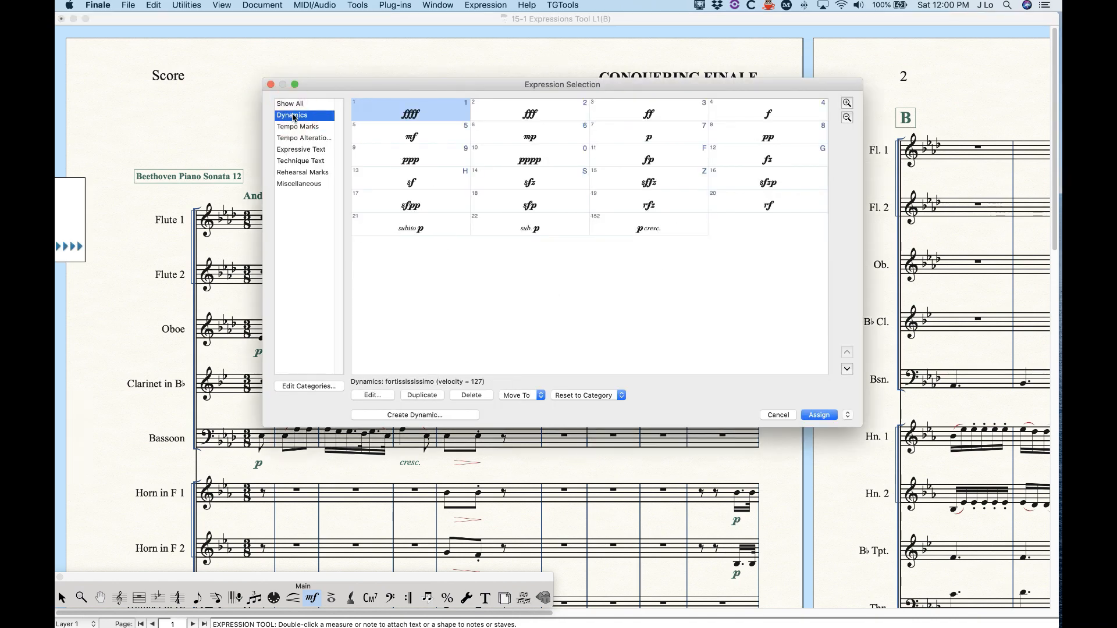
pyautogui.click(430, 184)
pyautogui.click(822, 417)
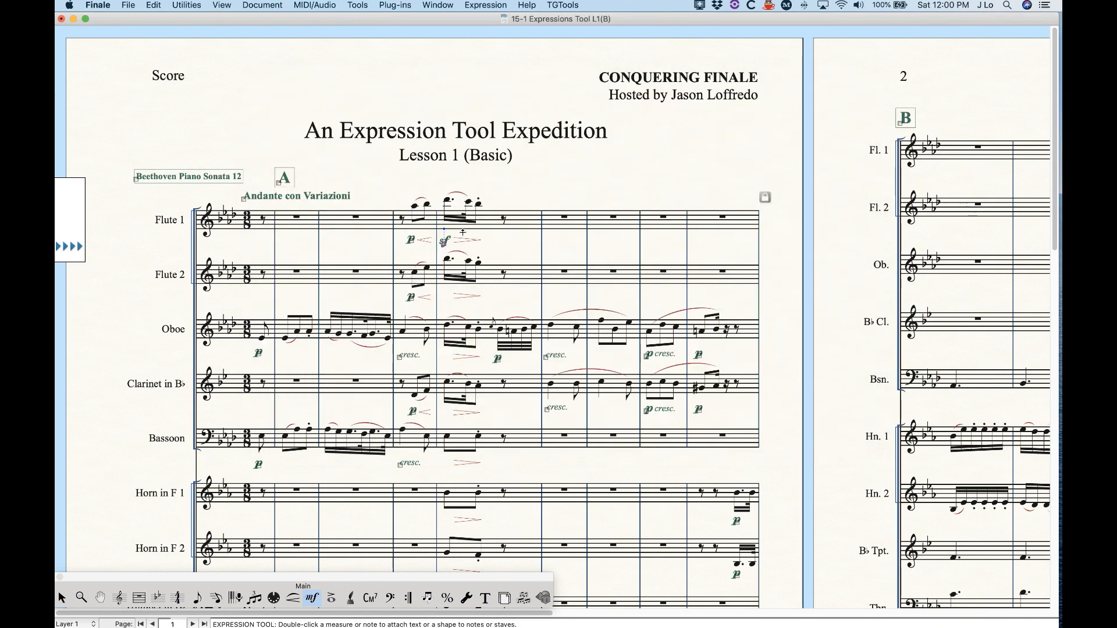
# Look over measure 4 in the other staves, assign sf to its first note in Flute 2, and delete that sf.
pyautogui.scroll(-4, 463, 254)
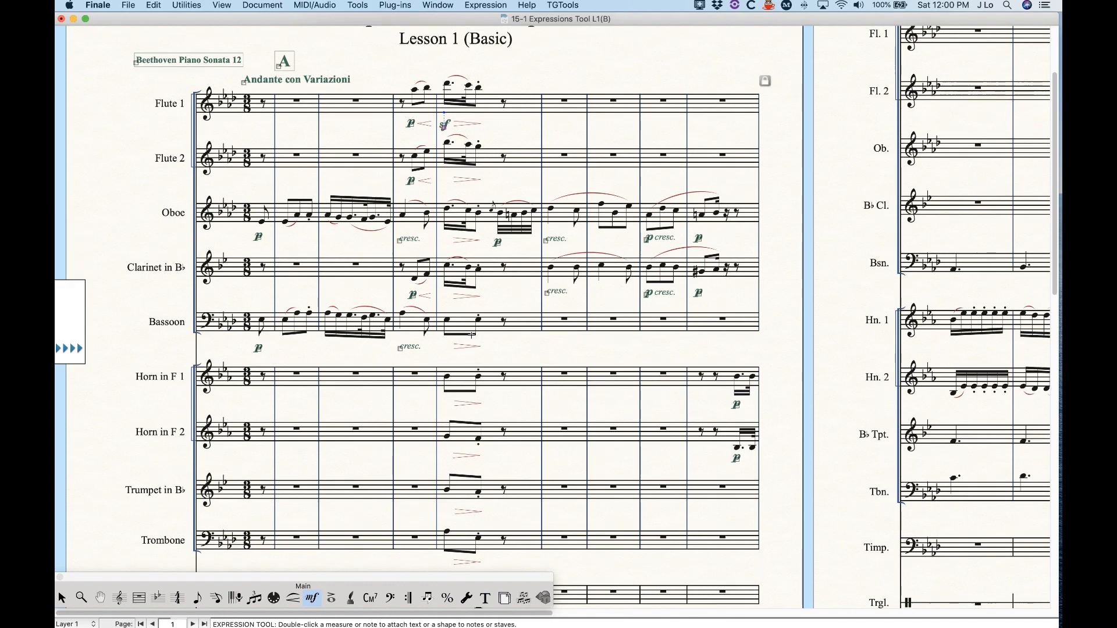
pyautogui.scroll(-6, 452, 314)
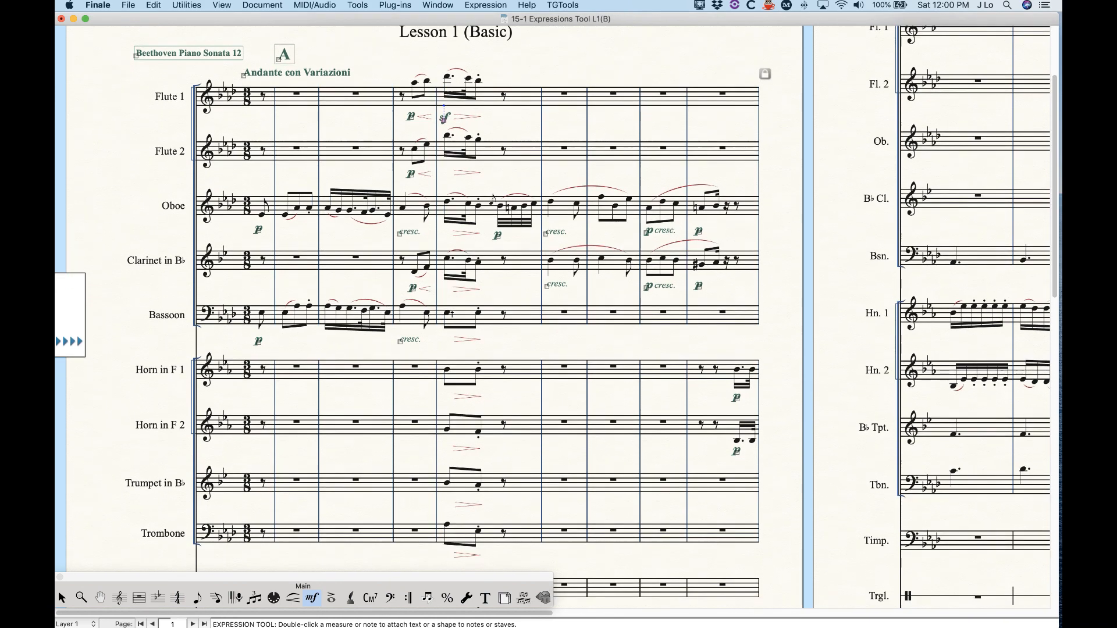
pyautogui.scroll(-20, 452, 314)
pyautogui.scroll(20, 452, 314)
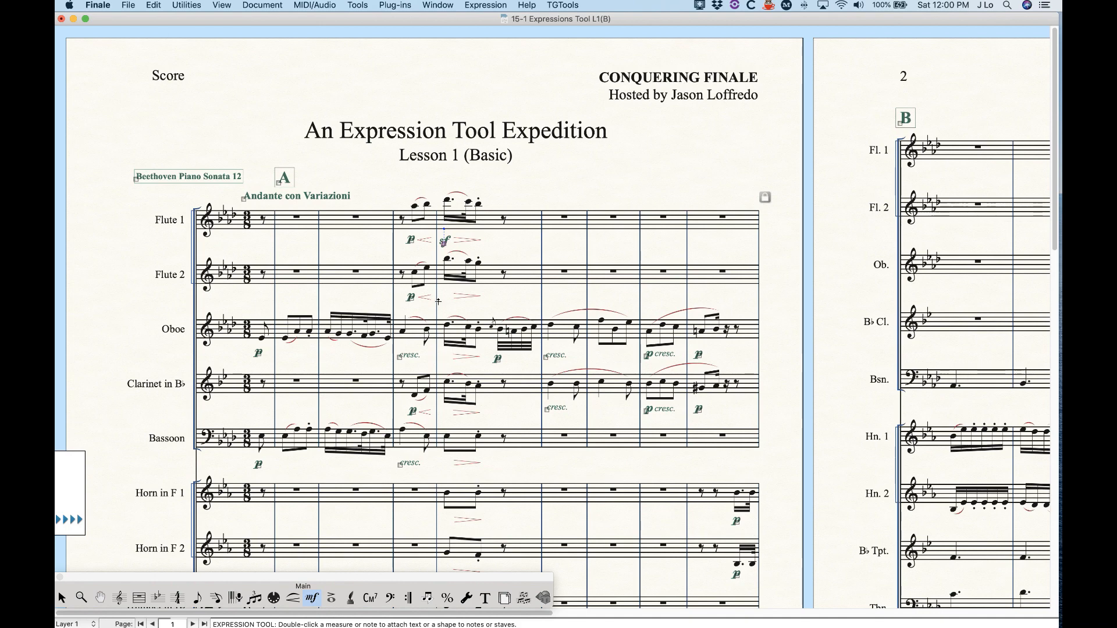
pyautogui.doubleClick(442, 296)
pyautogui.doubleClick(428, 179)
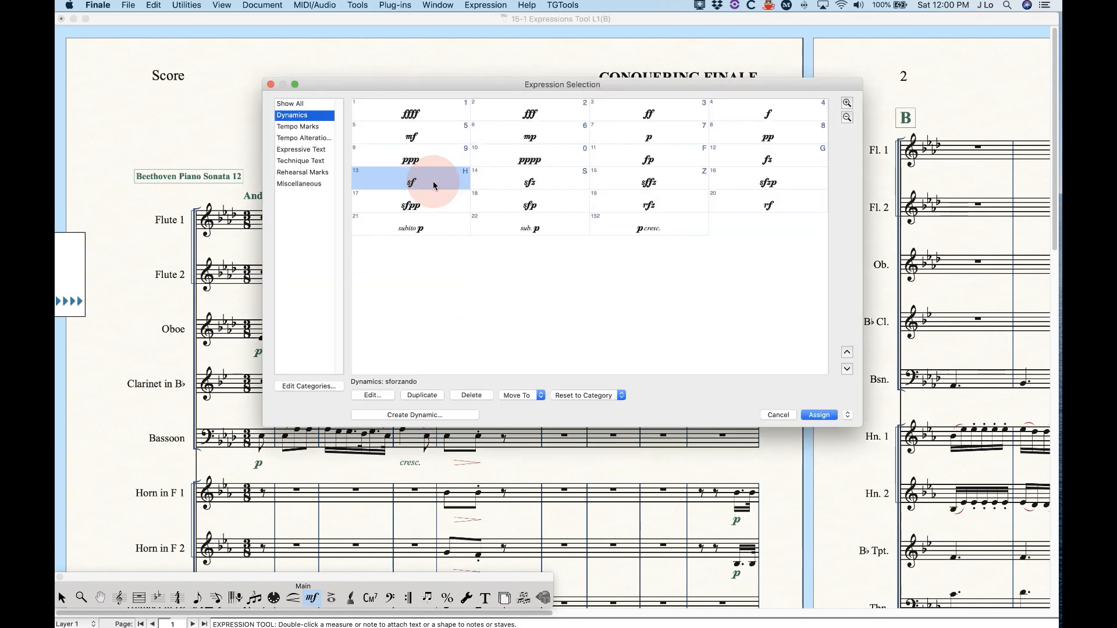
pyautogui.press('BackSpace')
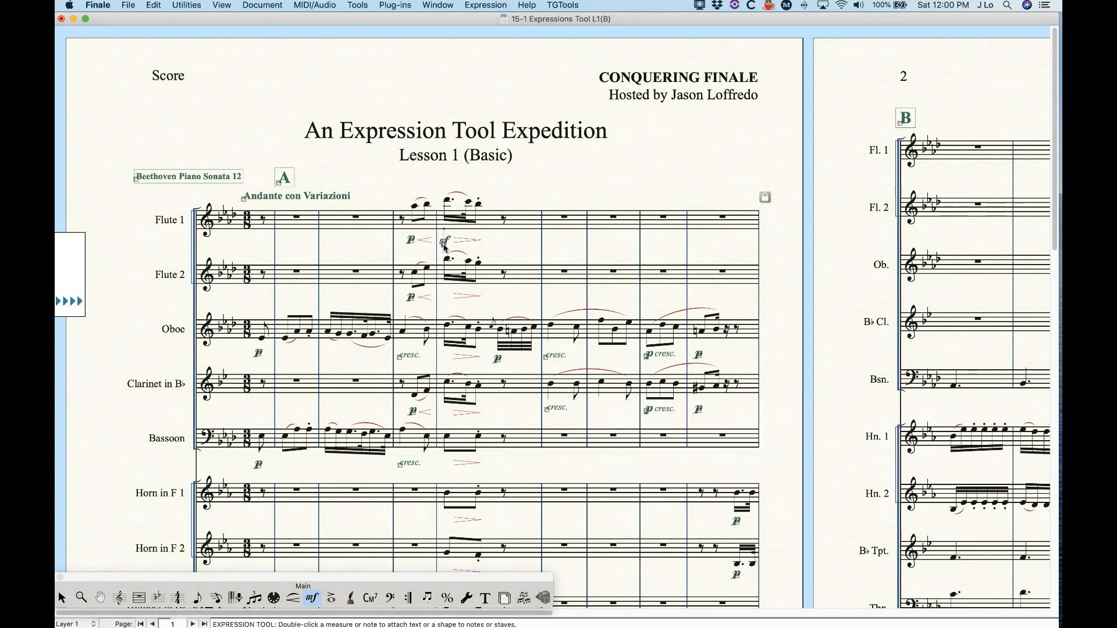
# Assign Flute 1's sf in measure 4 to all staves and check it down the whole score.
pyautogui.rightClick(444, 245)
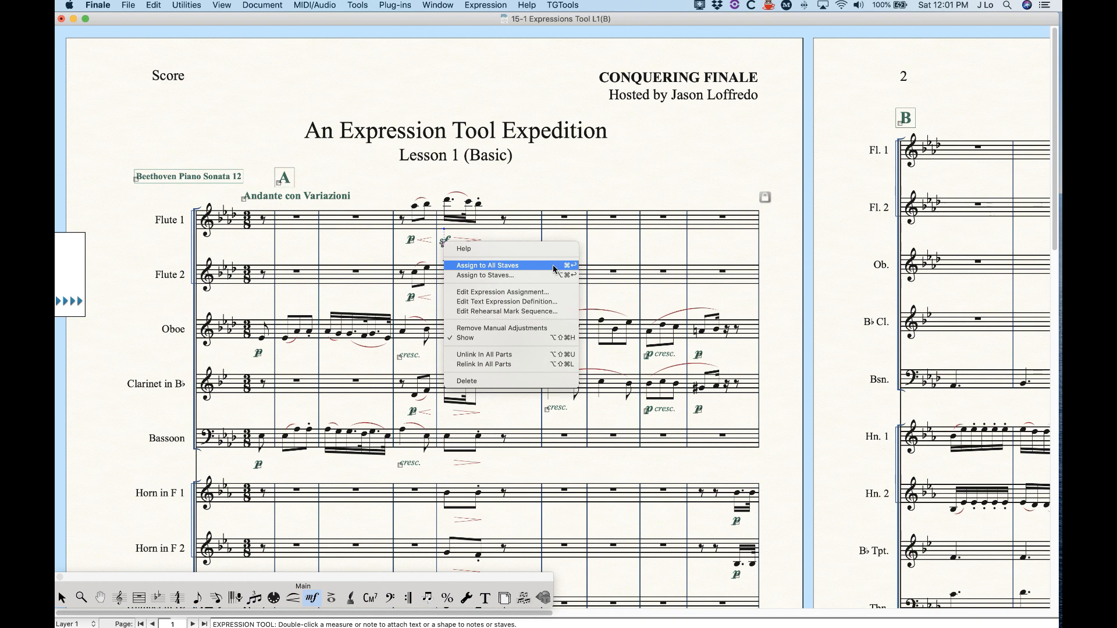
pyautogui.click(528, 269)
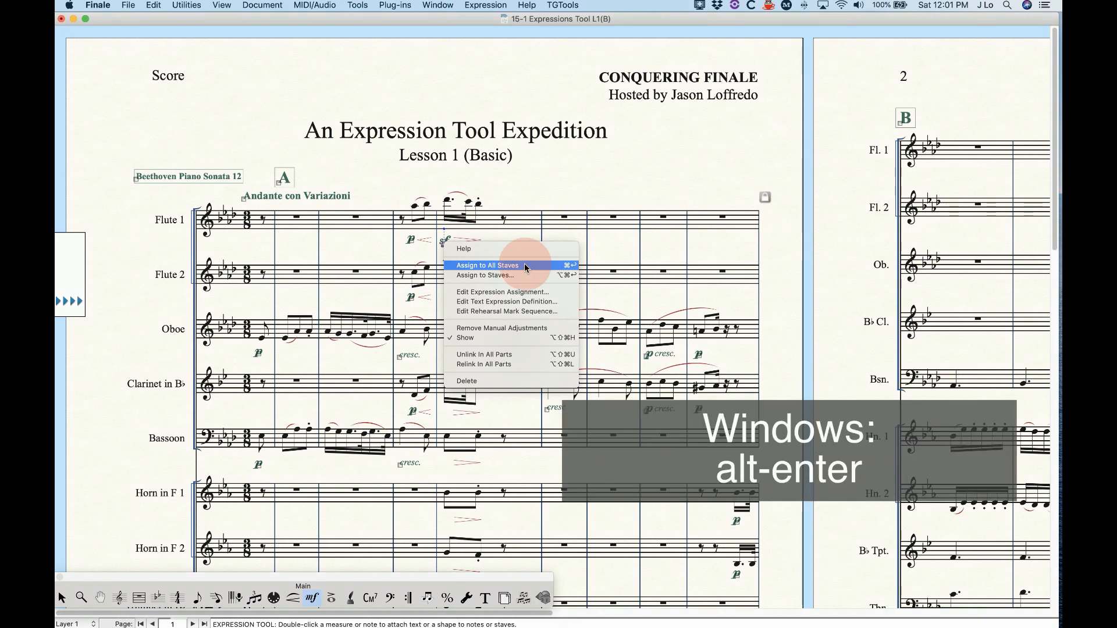
pyautogui.scroll(-10, 457, 217)
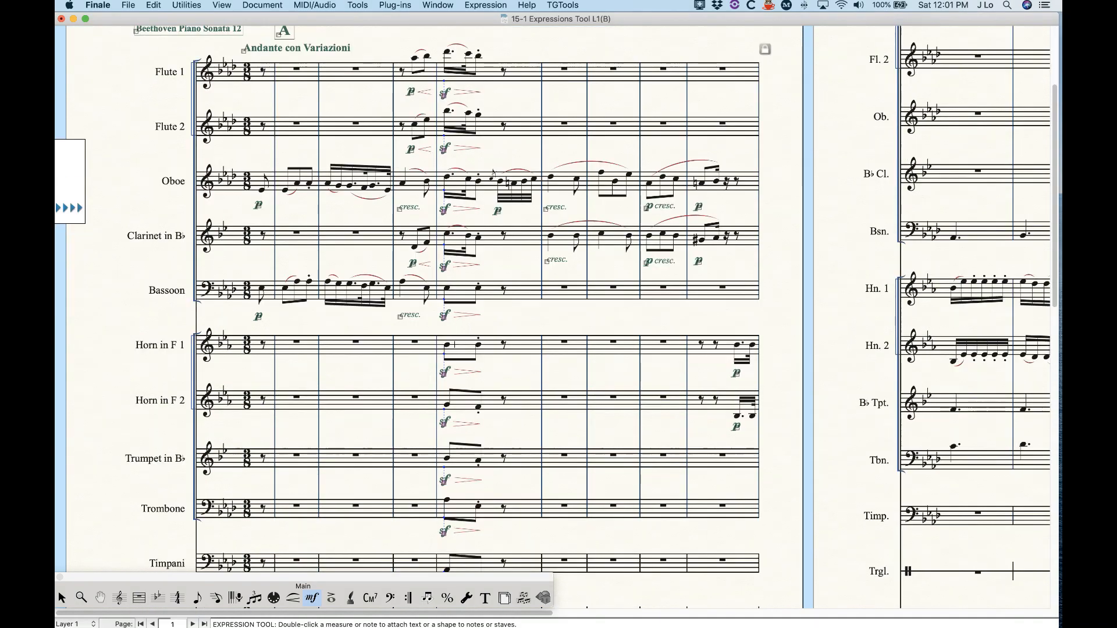
pyautogui.scroll(-3, 455, 345)
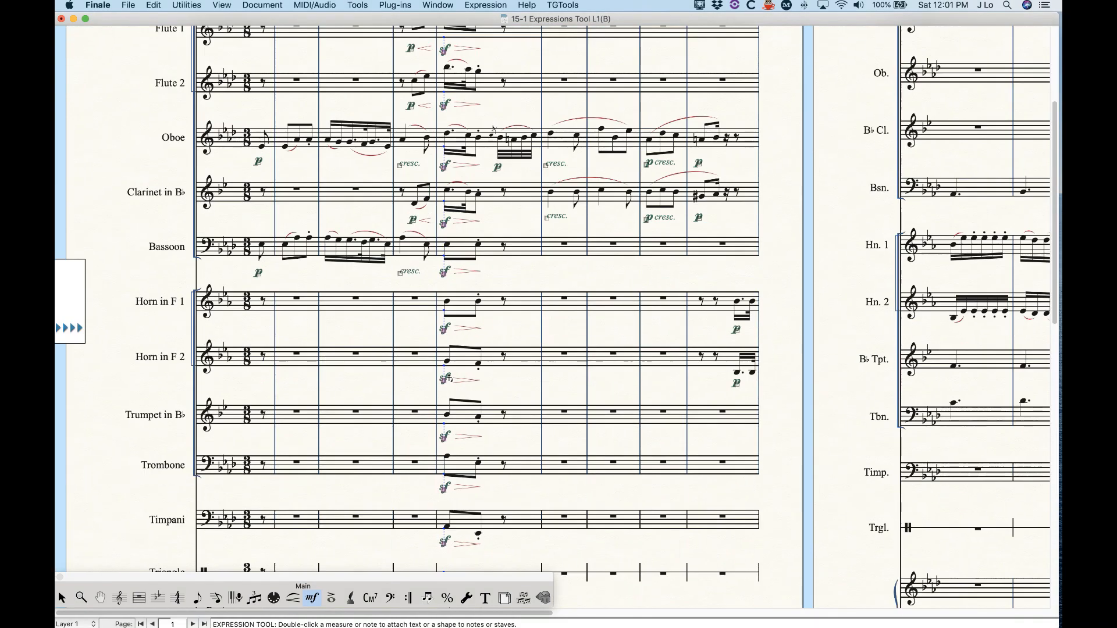
pyautogui.scroll(-5, 449, 379)
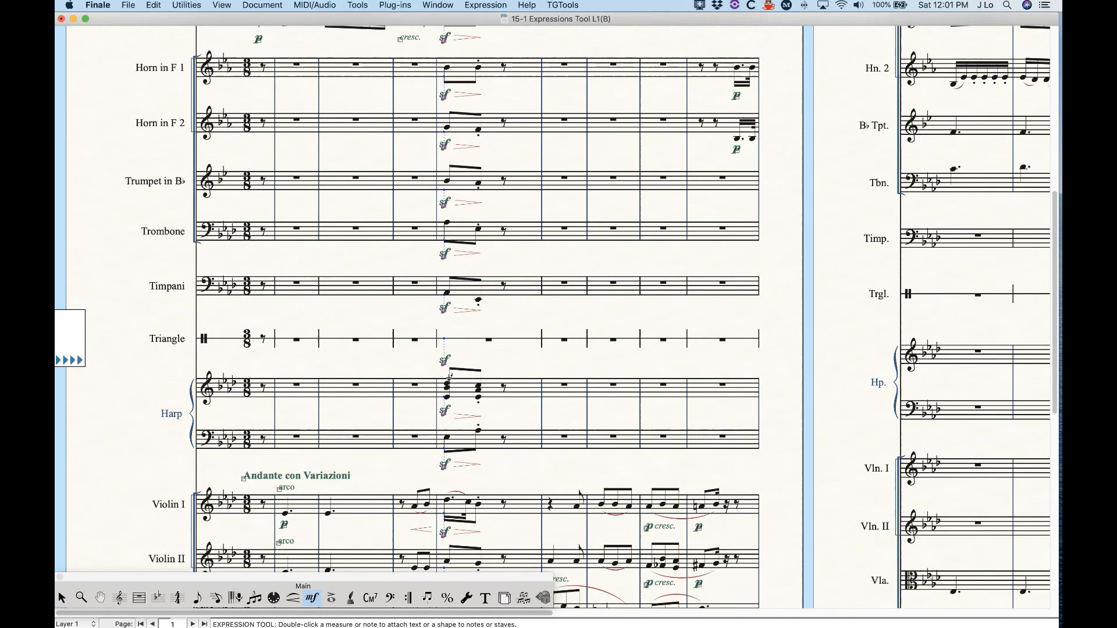
pyautogui.scroll(-1, 449, 377)
pyautogui.scroll(-1, 449, 379)
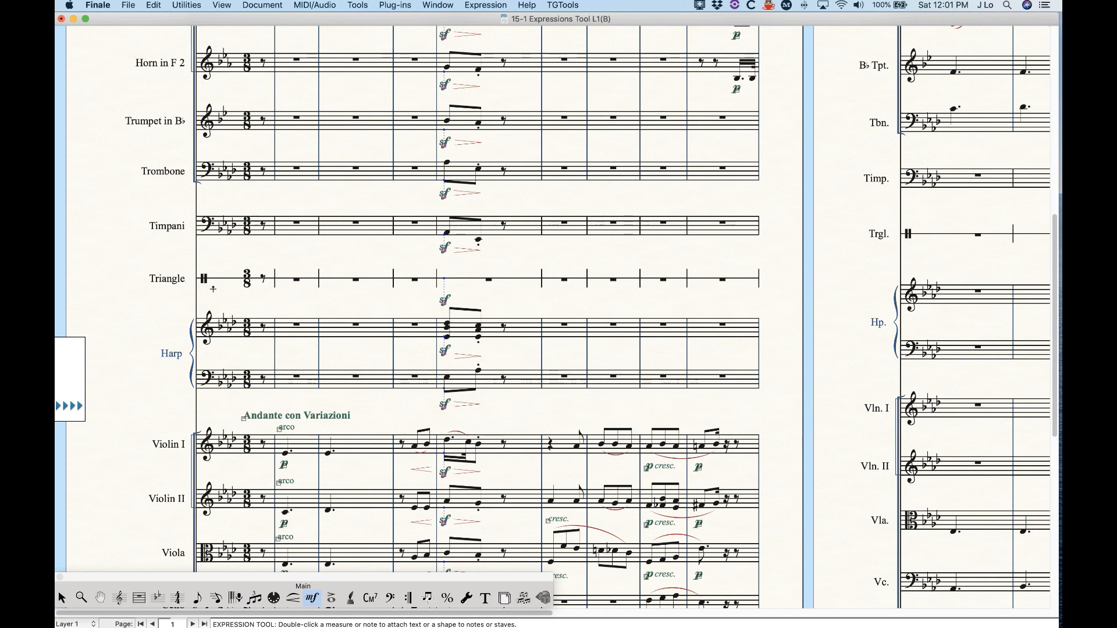
# Delete the sf under the resting Triangle in measure 4, and undo both this deletion and the assignment to all staves.
pyautogui.click(462, 289)
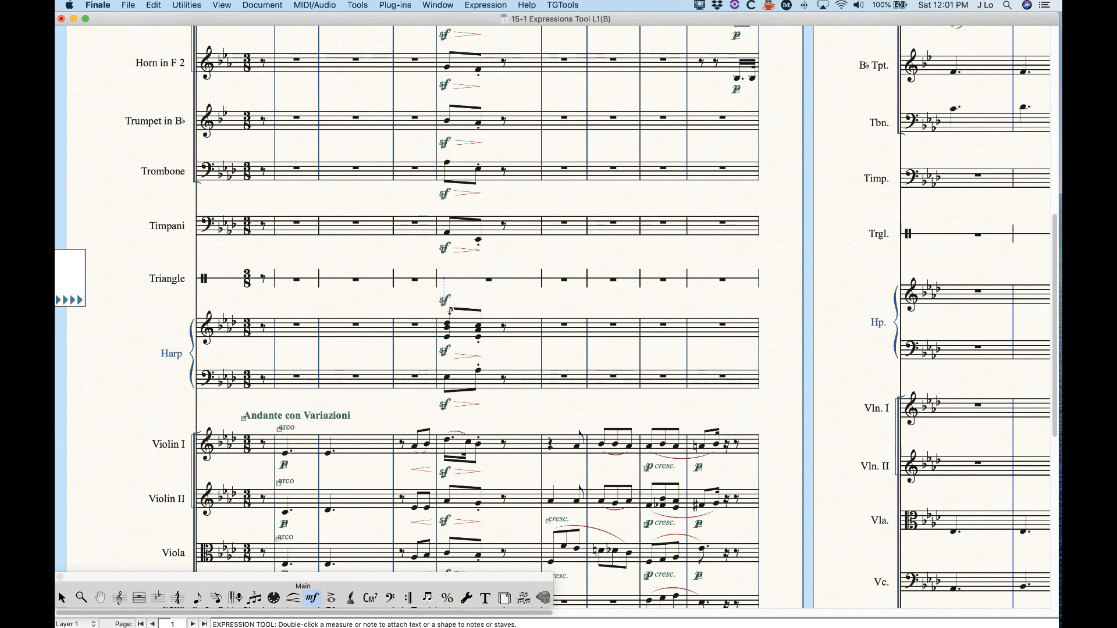
pyautogui.press('BackSpace')
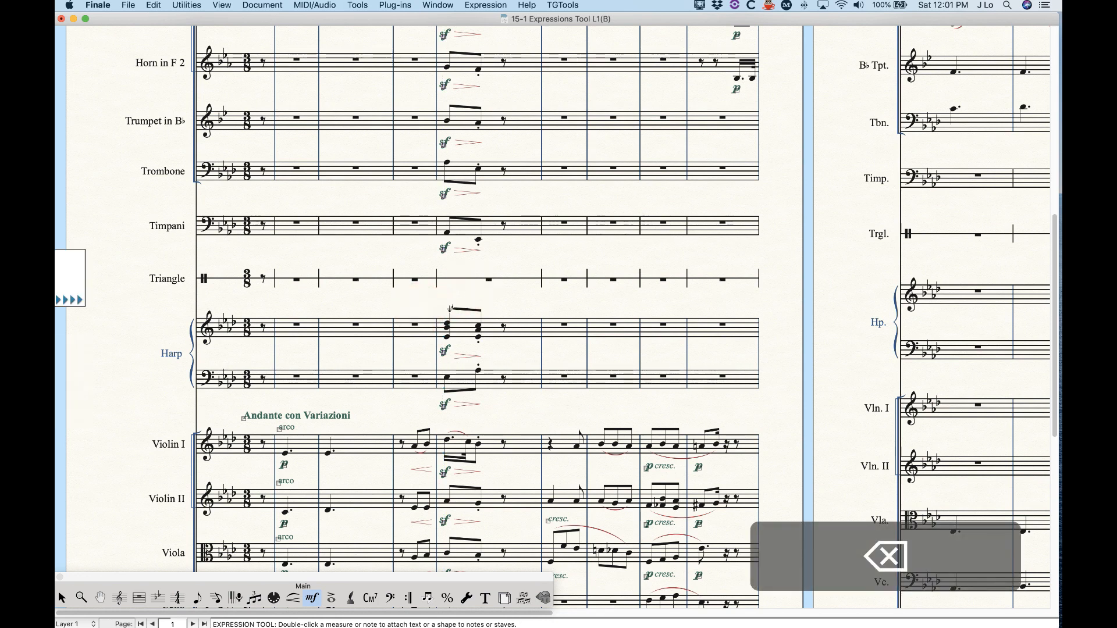
pyautogui.press('super+z')
pyautogui.press('super+z')
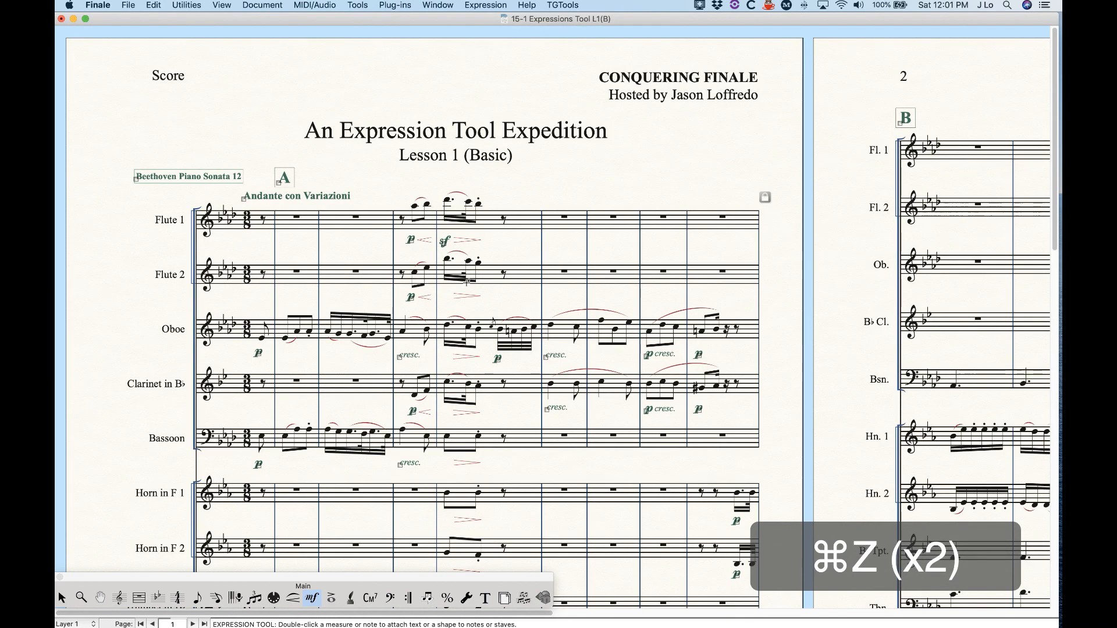
# Assign Flute 1's sf in measure 4 to all staves again, look it over down the score, and undo the assignment.
pyautogui.click(444, 244)
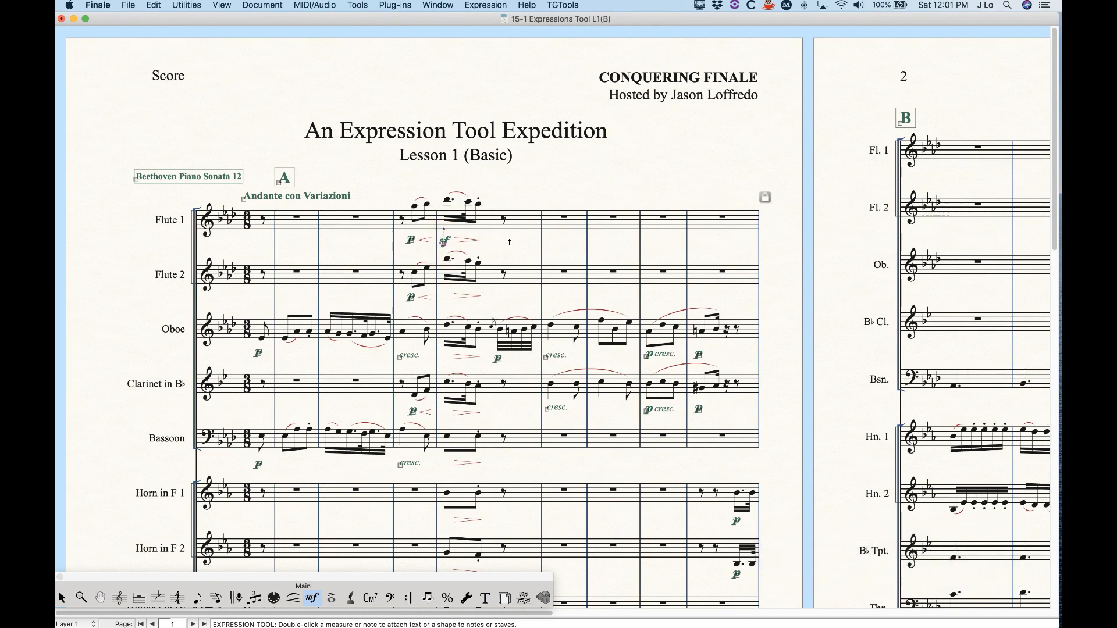
pyautogui.press('super+Return')
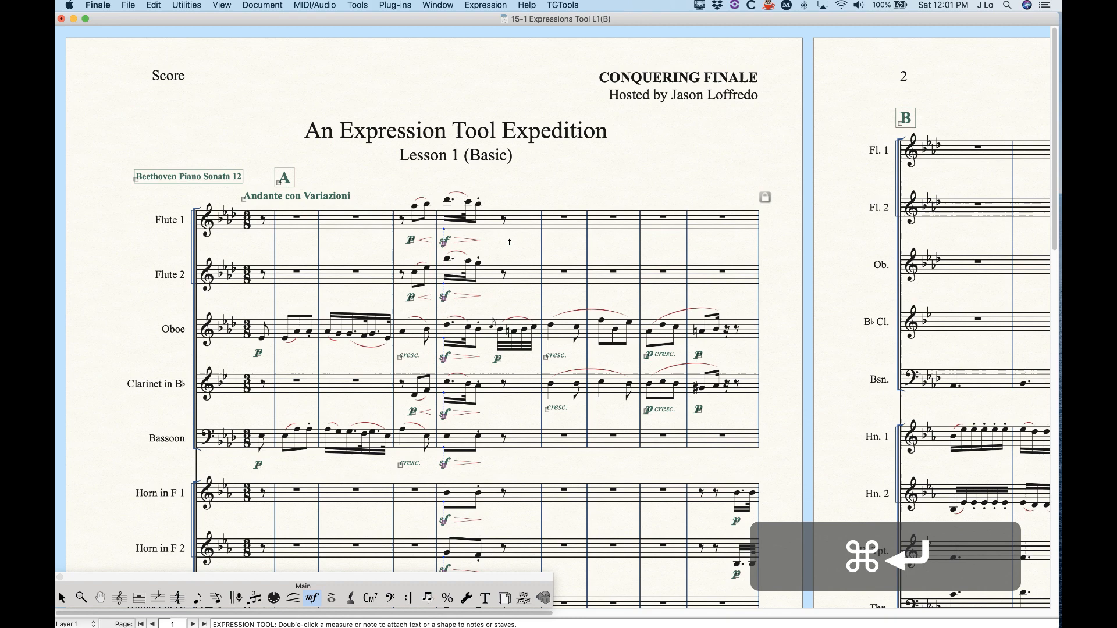
pyautogui.scroll(-5, 502, 384)
pyautogui.scroll(-3, 502, 383)
pyautogui.scroll(10, 502, 383)
pyautogui.press('super+z')
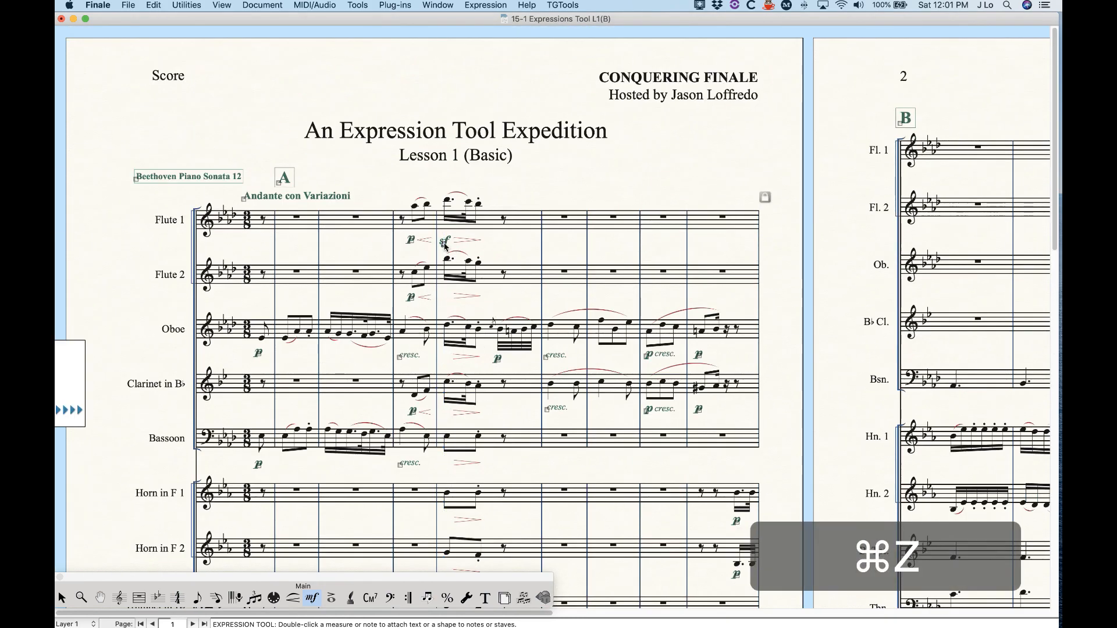
# Assign Flute 1's sf in measure 4 to selected staves only: Flute 1, Oboe and Horn in F 1.
pyautogui.rightClick(443, 242)
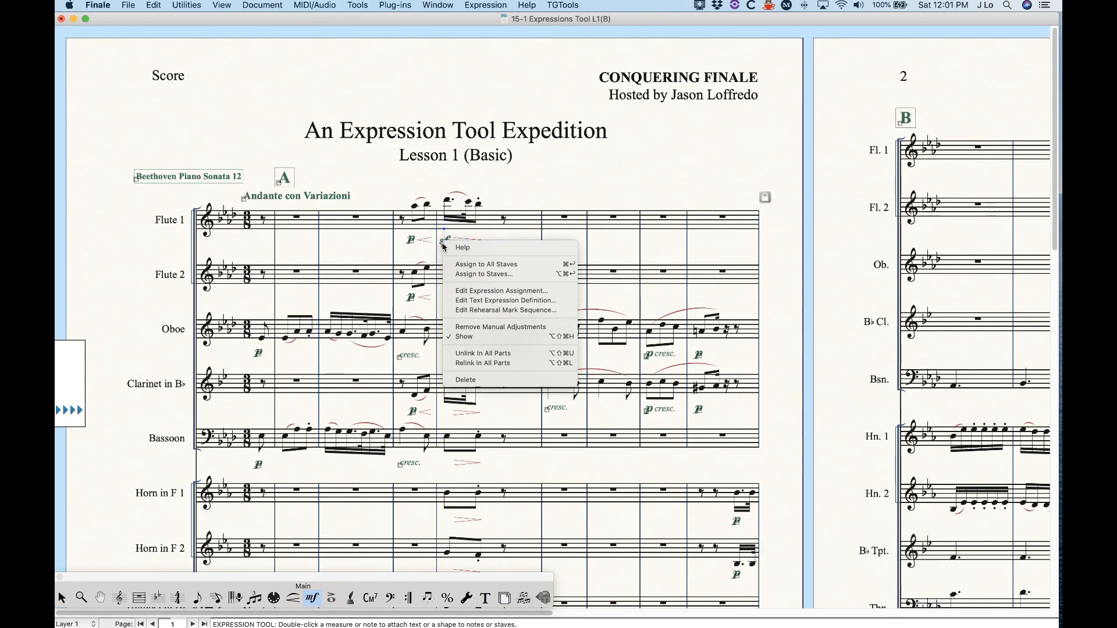
pyautogui.click(542, 274)
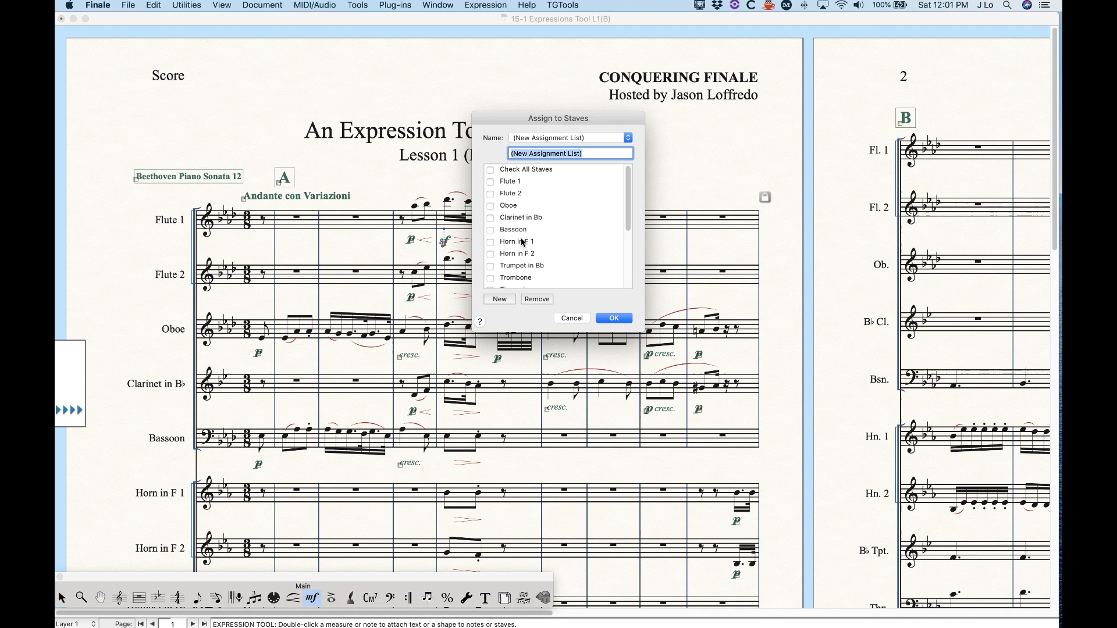
pyautogui.scroll(-5, 522, 241)
pyautogui.scroll(5, 522, 238)
pyautogui.moveTo(505, 123); pyautogui.dragTo(576, 117)
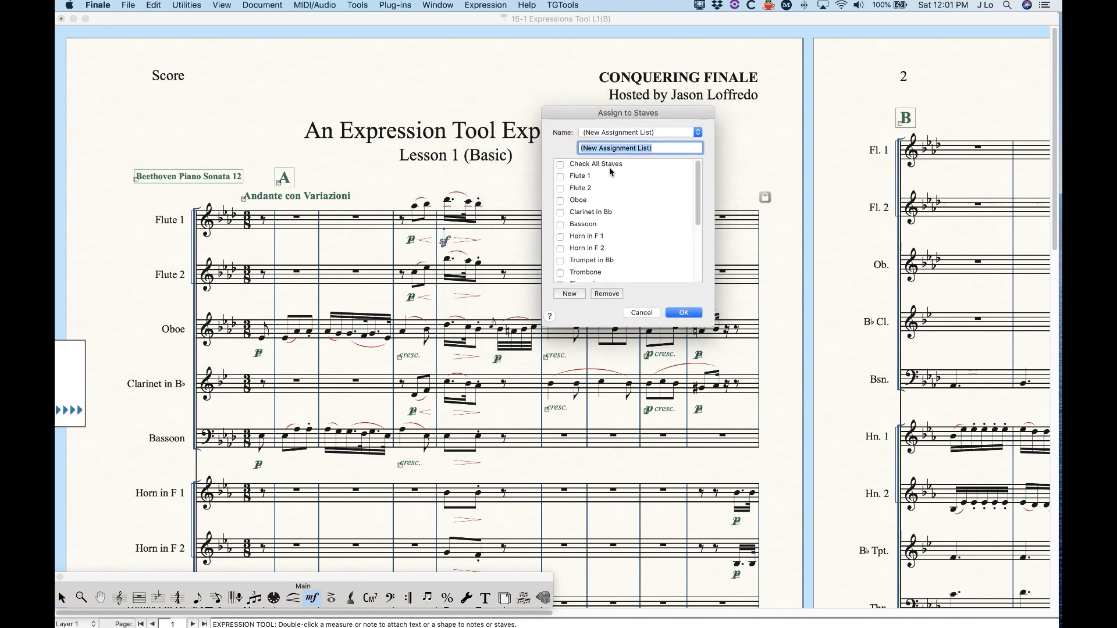
pyautogui.click(560, 176)
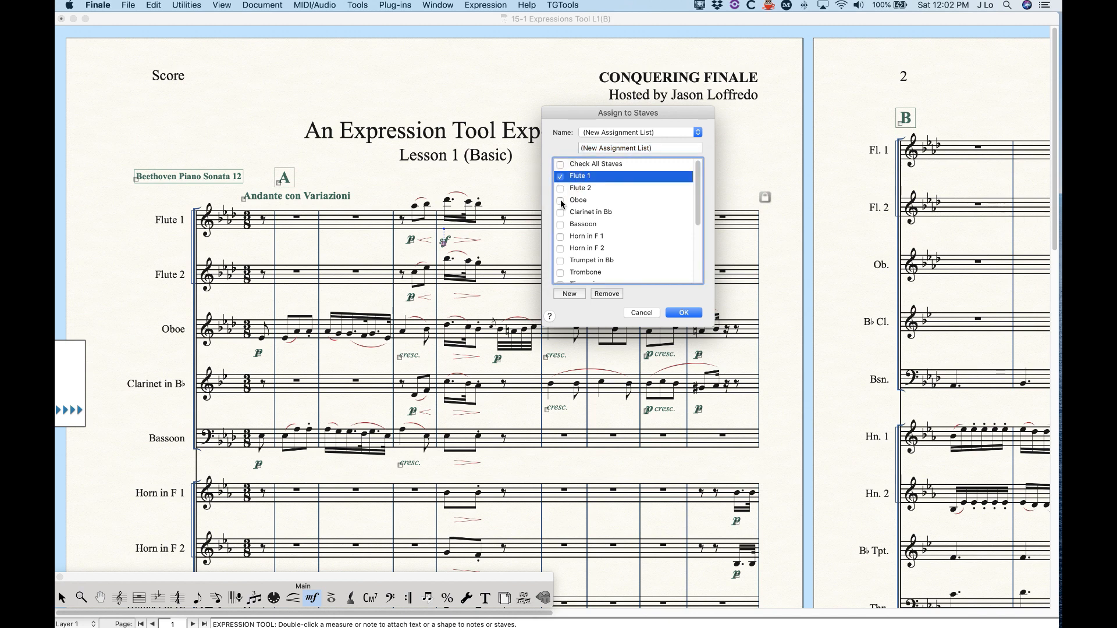
pyautogui.click(560, 200)
pyautogui.click(560, 237)
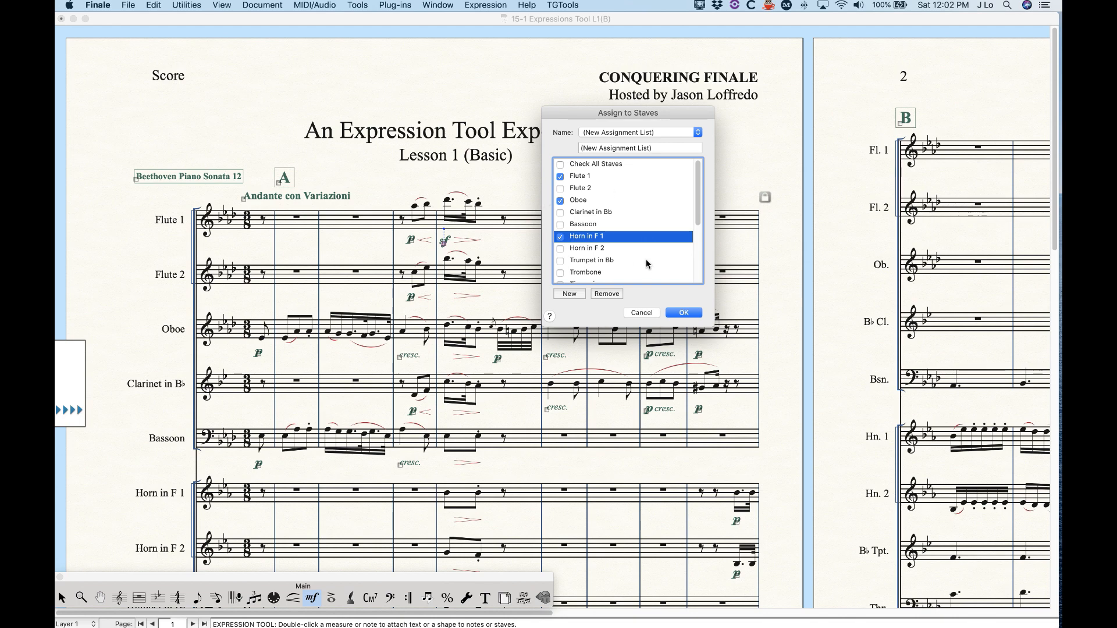
pyautogui.click(684, 313)
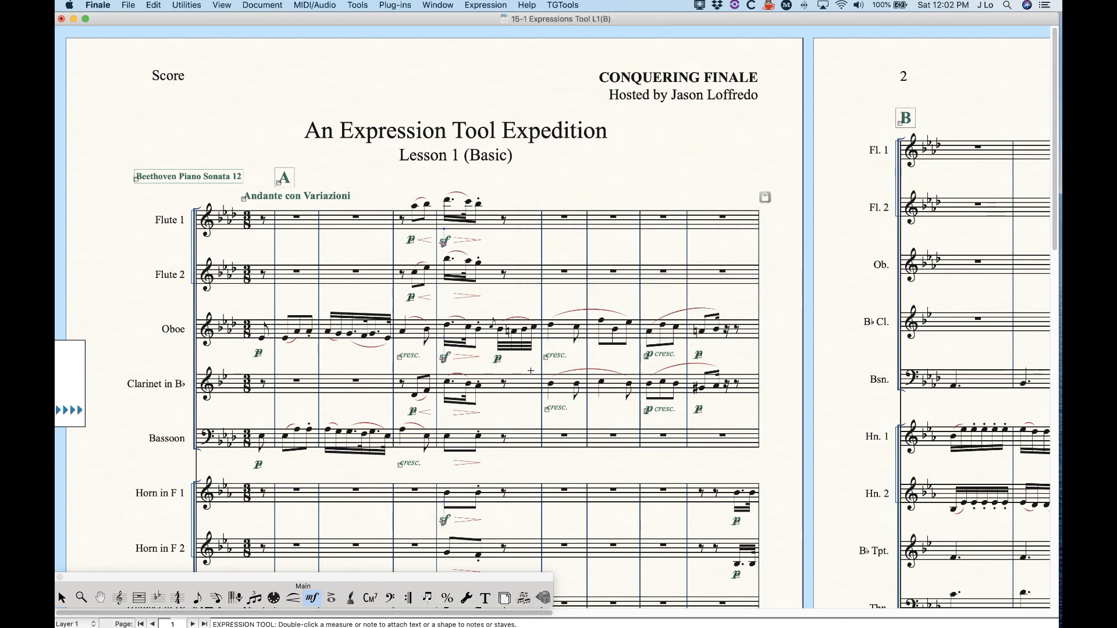
# Delete the sf marks just assigned in measure 4 and assign a fresh sf to Flute 1's first note there.
pyautogui.scroll(-1, 499, 276)
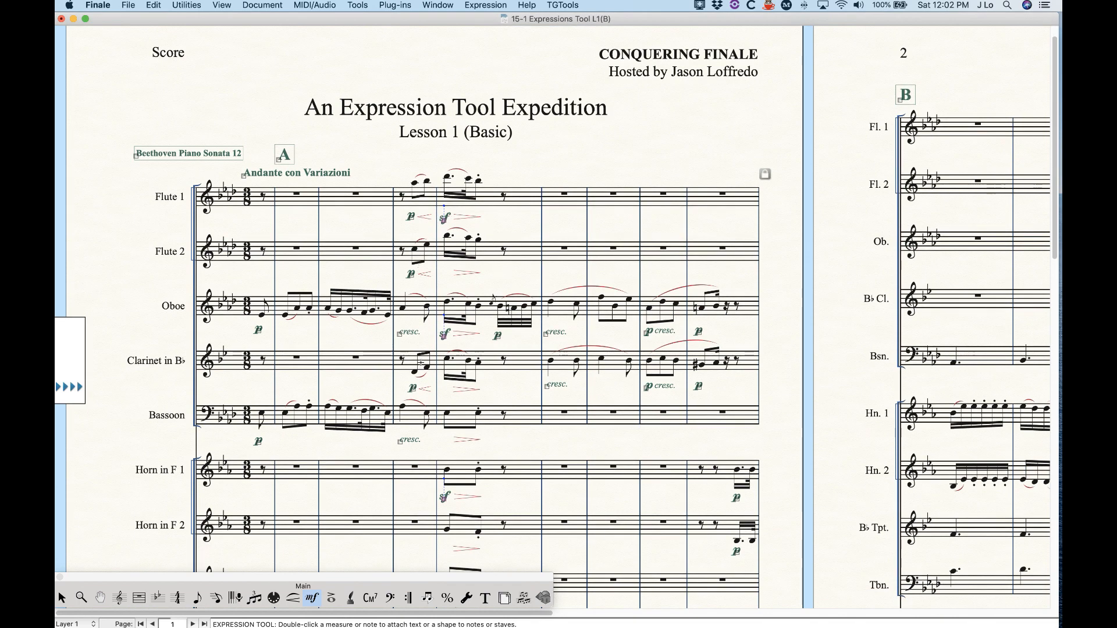
pyautogui.press('BackSpace')
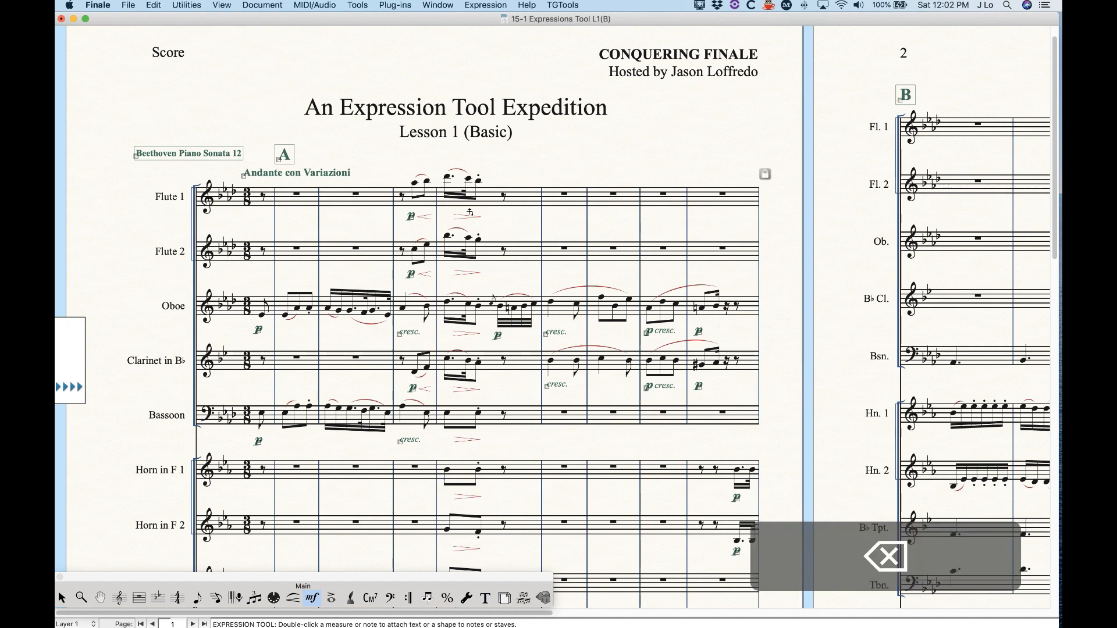
pyautogui.doubleClick(445, 217)
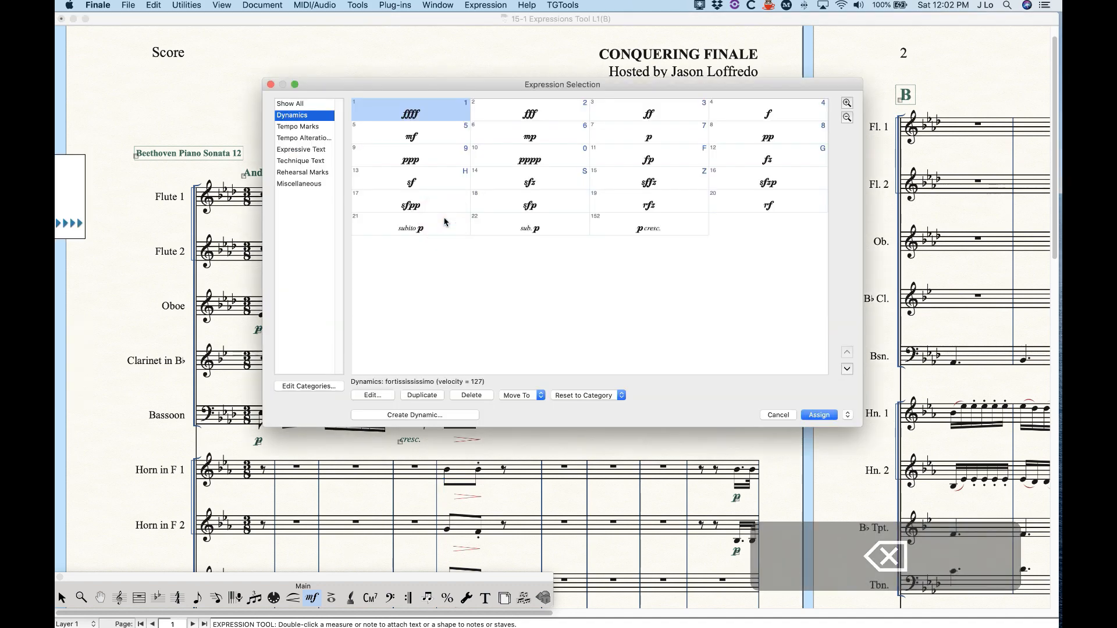
pyautogui.click(412, 180)
pyautogui.click(826, 414)
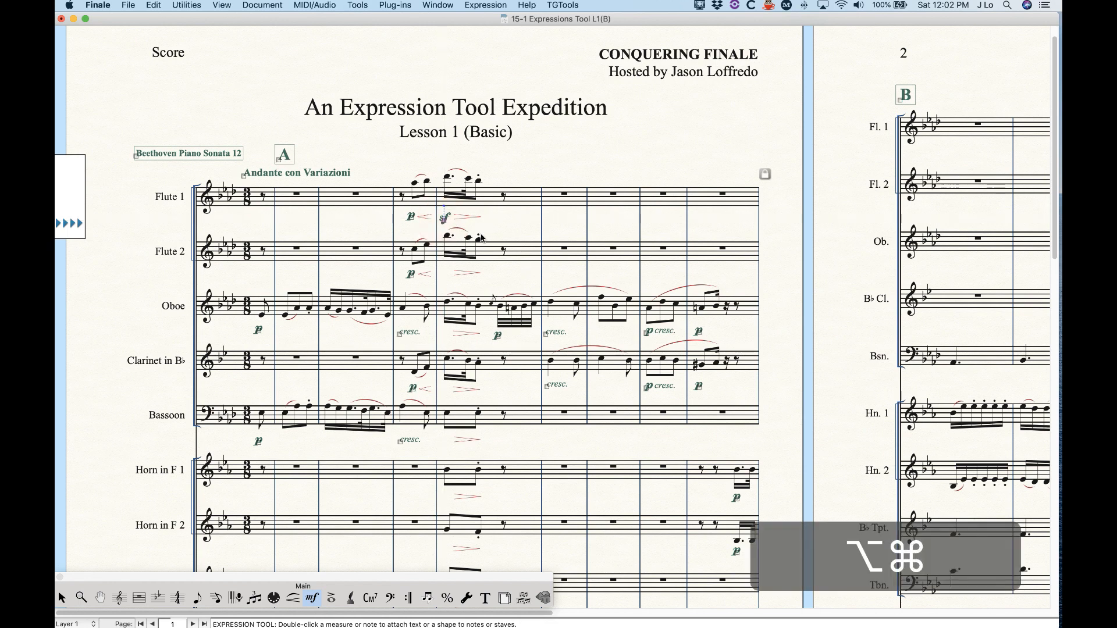
# Assign Flute 1's sf through a new staff list named WW containing Flute 1, Flute 2, Oboe, Clarinet in Bb and Bassoon.
pyautogui.press('alt+super+Return')
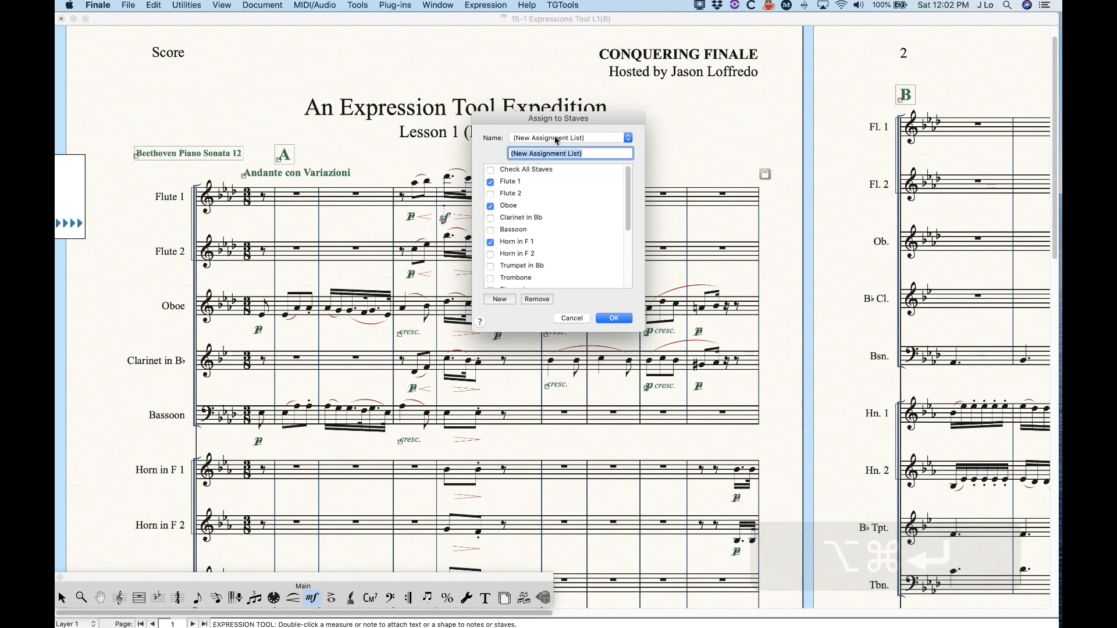
pyautogui.click(499, 300)
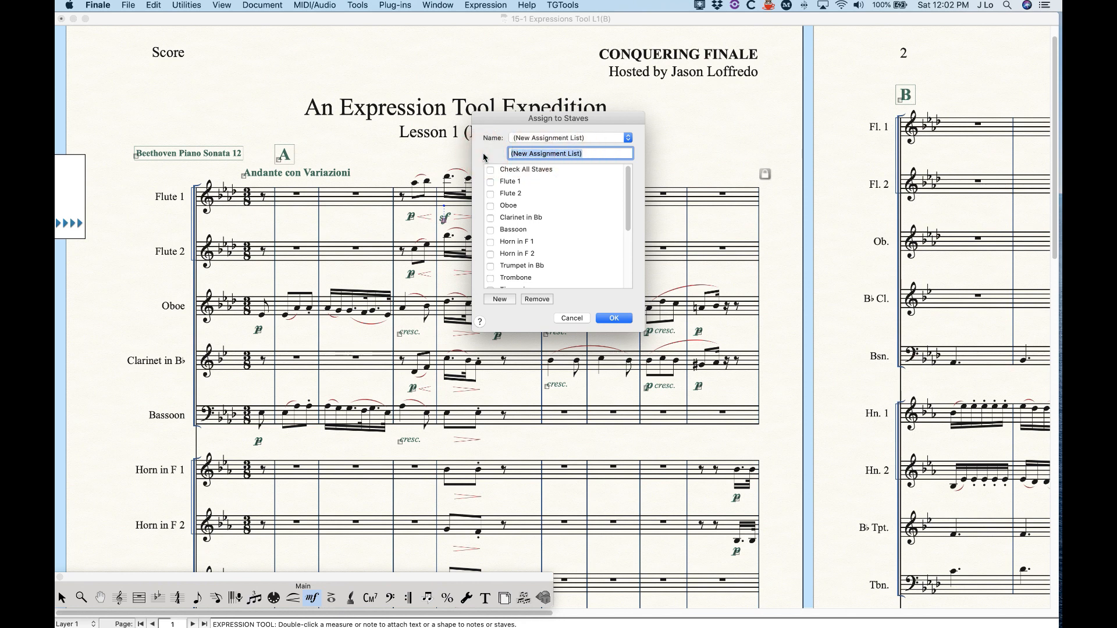
pyautogui.write('WW')
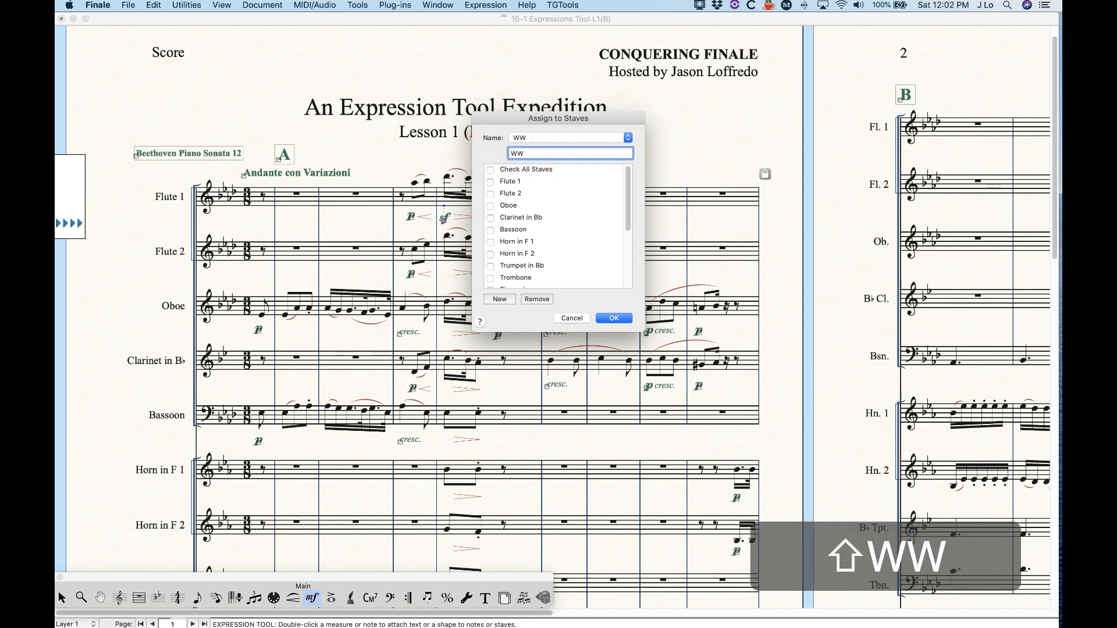
pyautogui.click(490, 181)
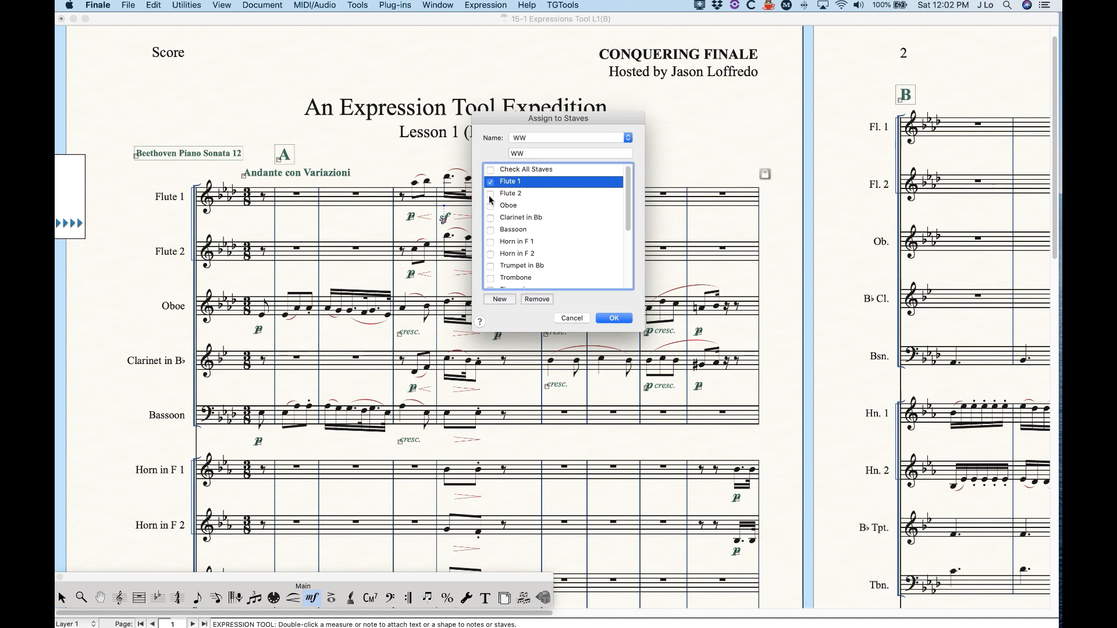
pyautogui.click(490, 193)
pyautogui.click(491, 206)
pyautogui.click(490, 218)
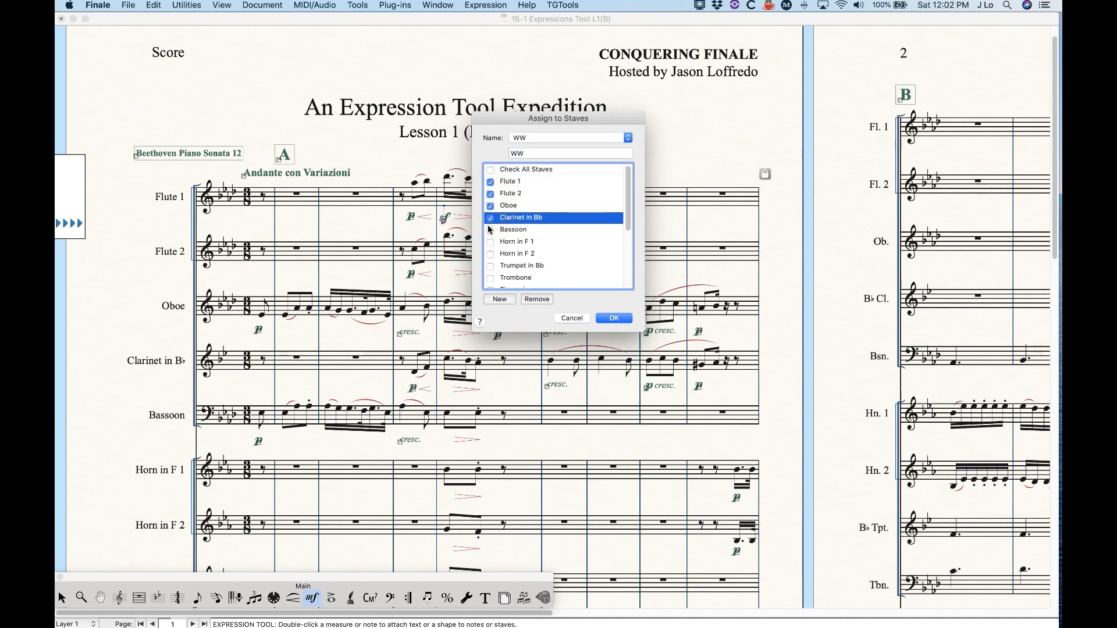
pyautogui.click(489, 230)
pyautogui.click(615, 318)
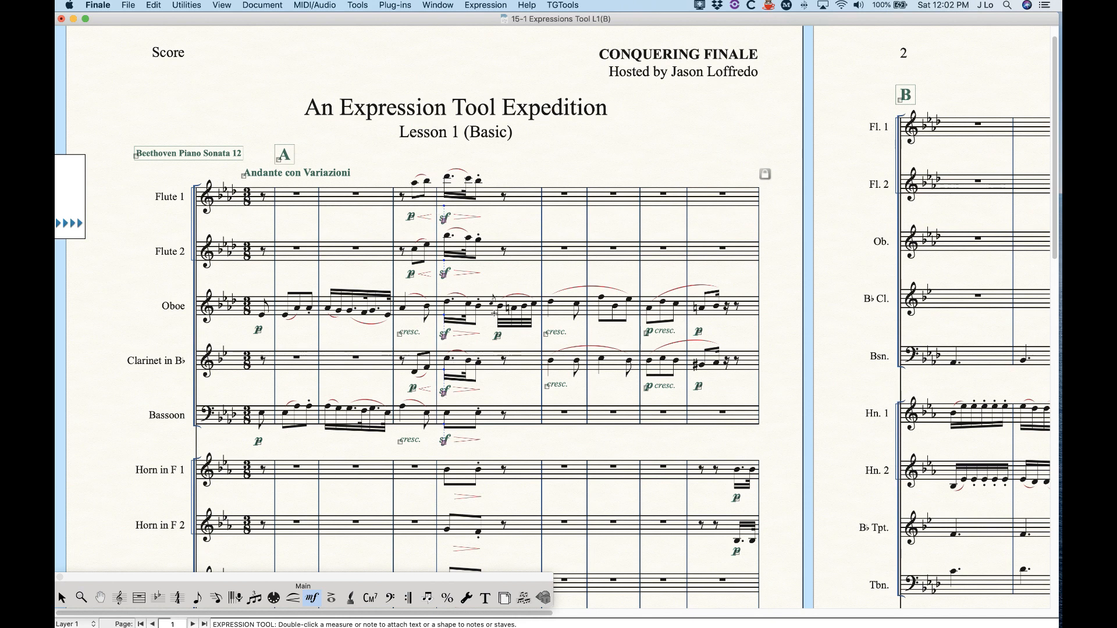
# Delete the woodwind sf marks in measure 4 and assign sf to Flute 1's first note again.
pyautogui.press('BackSpace')
pyautogui.doubleClick(450, 219)
pyautogui.click(427, 181)
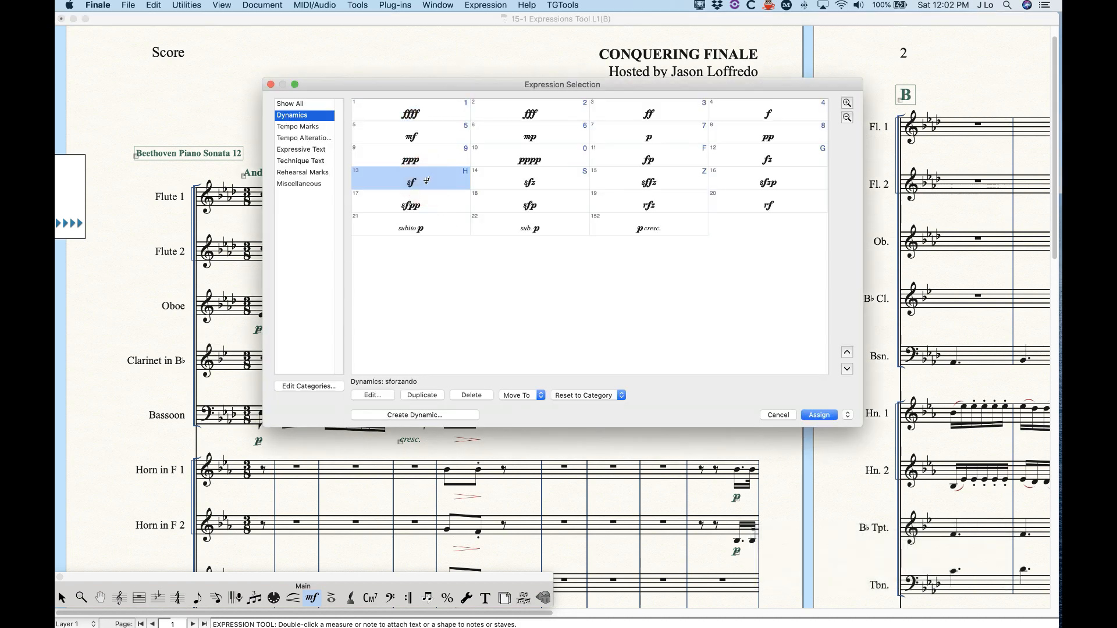
pyautogui.press('Return')
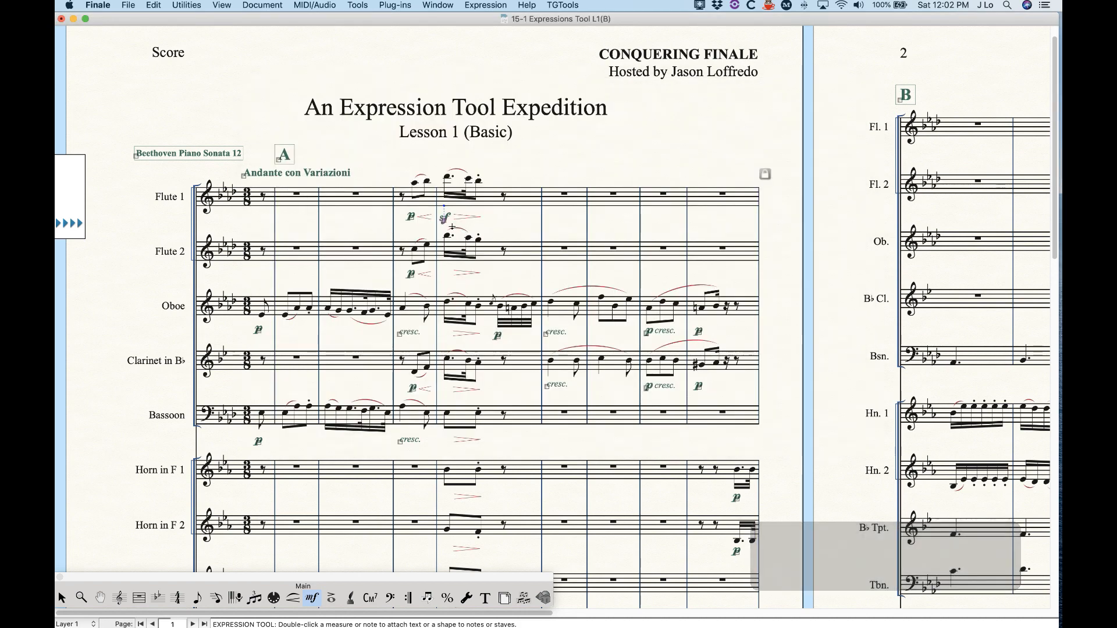
# Start a new staff assignment list for Flute 1's sf and name it All But Perc.
pyautogui.press('alt+super+Return')
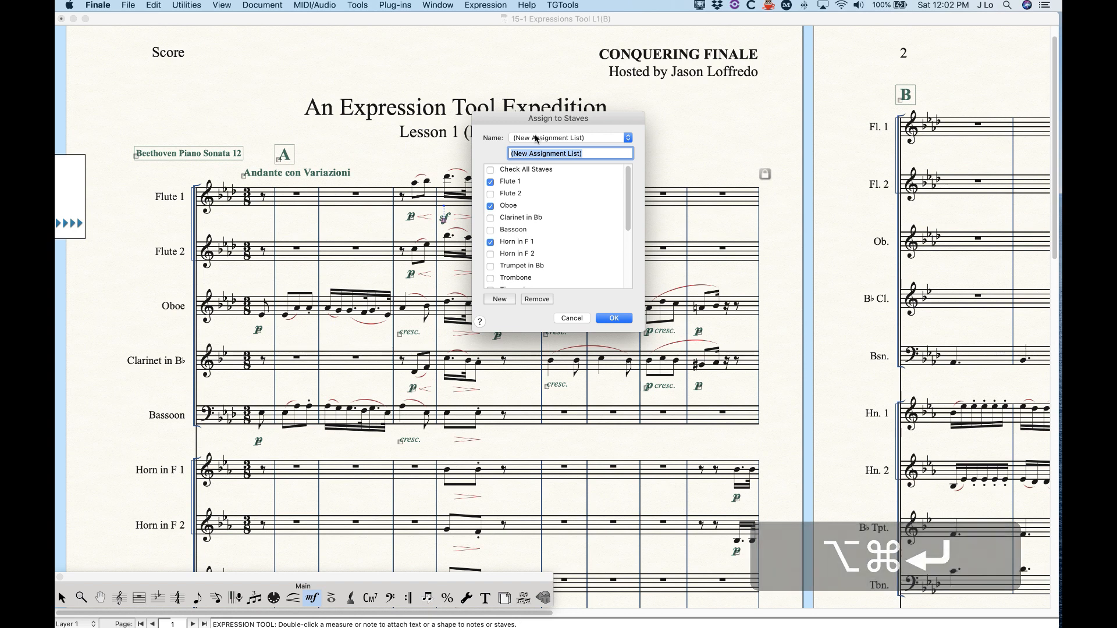
pyautogui.click(499, 299)
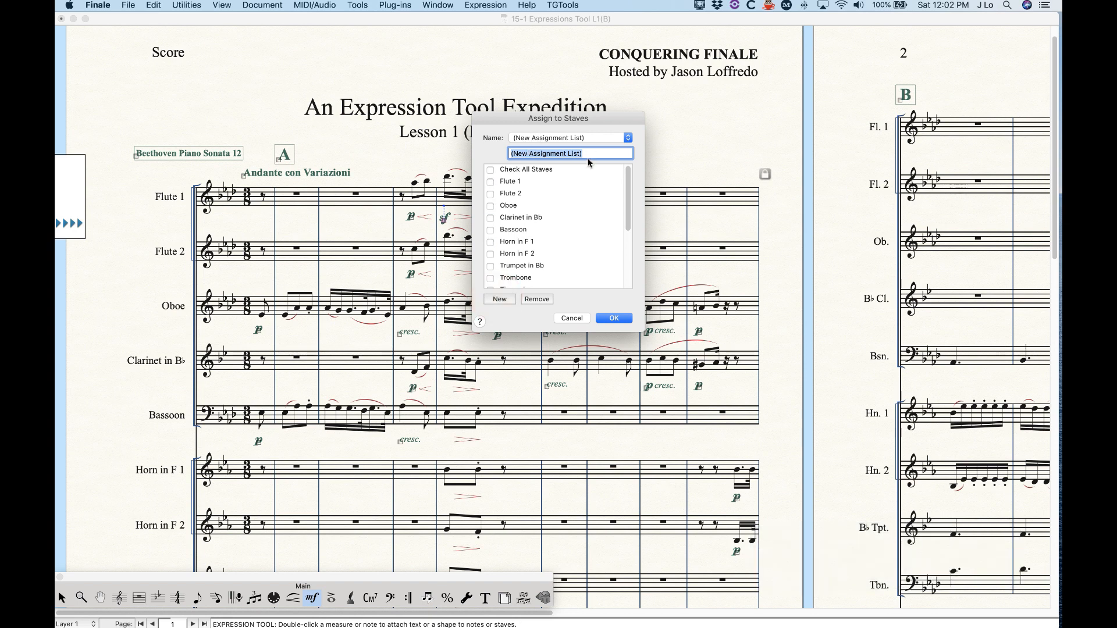
pyautogui.write('All Bu')
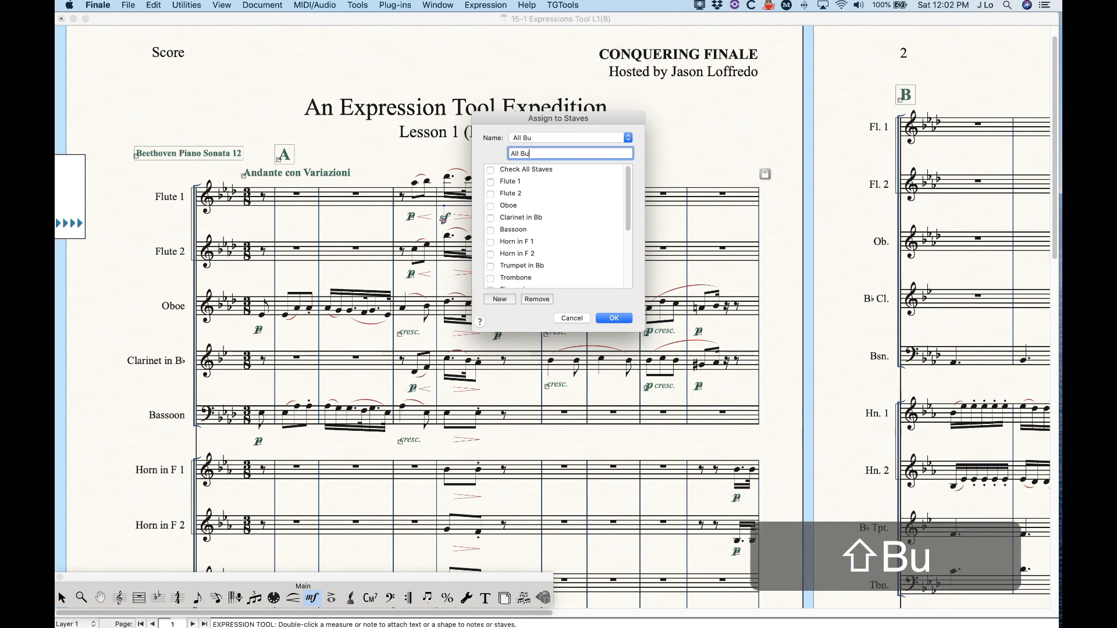
pyautogui.write('t Perc.')
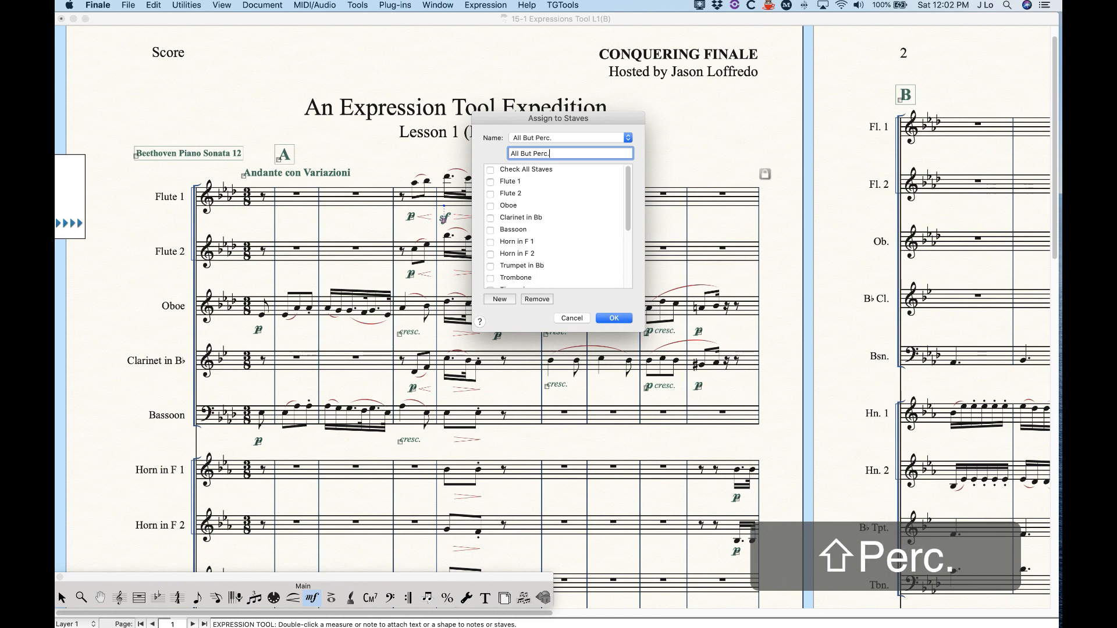
# Include all staves except Timpani and Triangle in the list, assign the sf, and check it down the score.
pyautogui.click(491, 170)
pyautogui.scroll(-5, 535, 234)
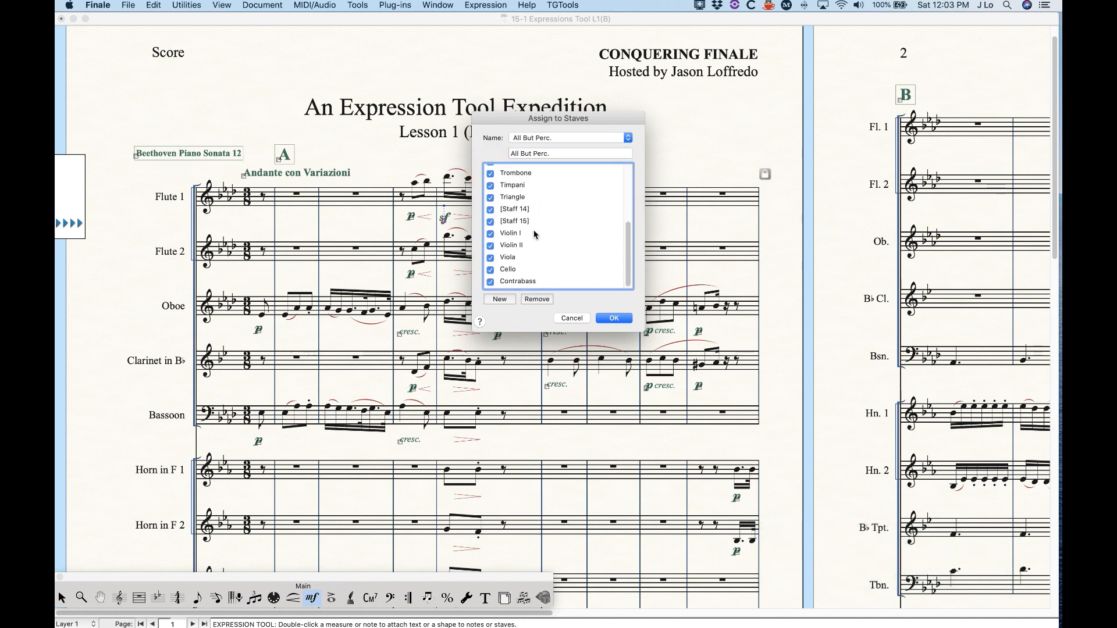
pyautogui.click(490, 185)
pyautogui.click(490, 197)
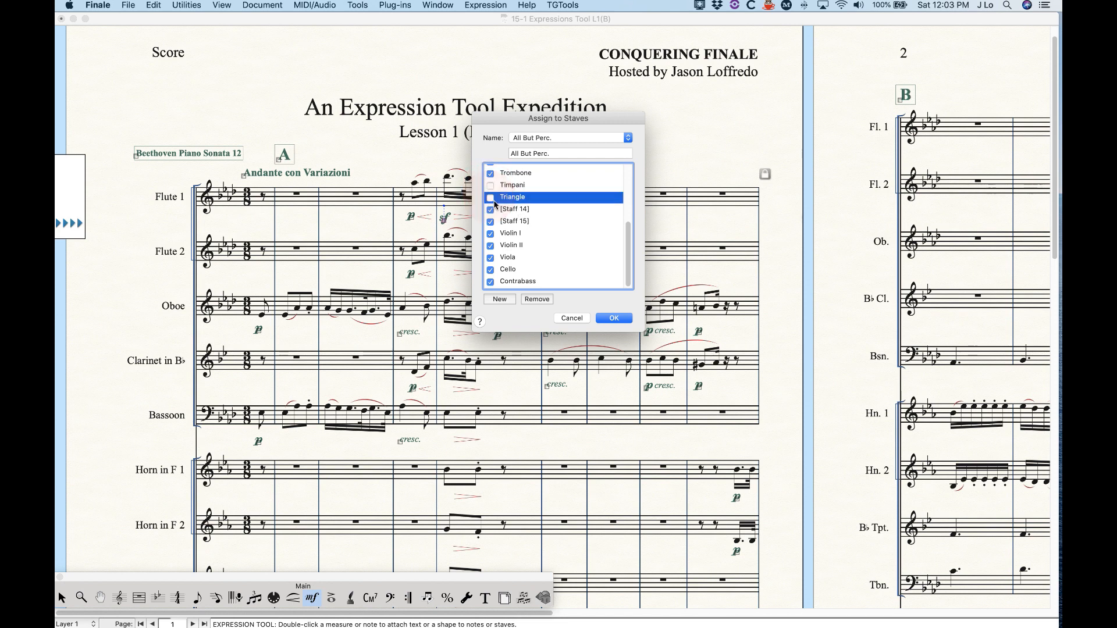
pyautogui.scroll(5, 525, 262)
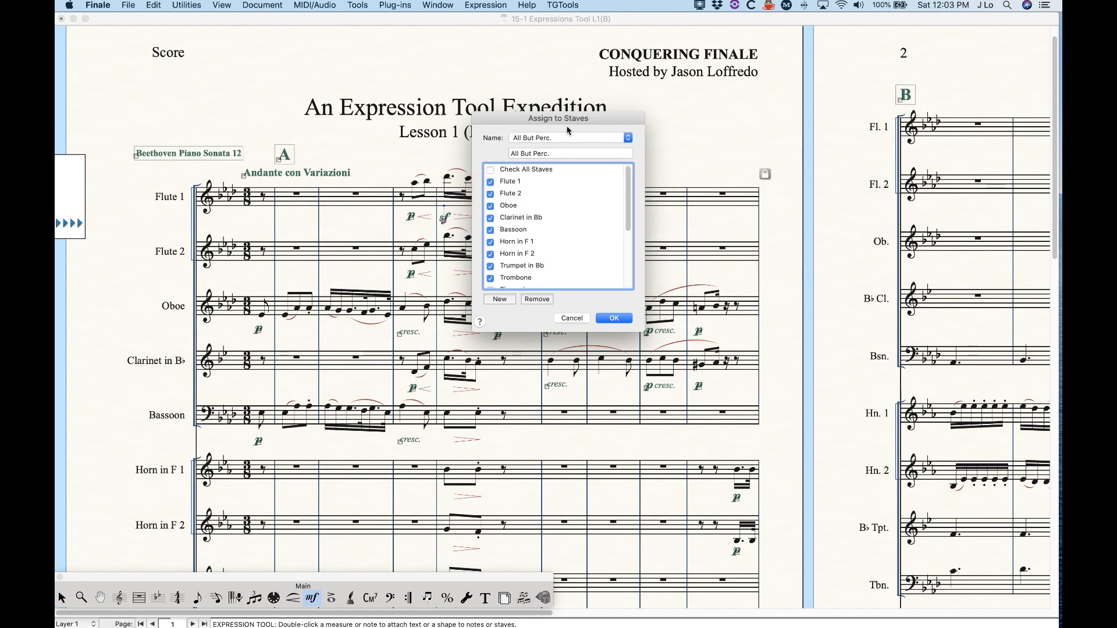
pyautogui.click(614, 318)
pyautogui.scroll(-5, 437, 316)
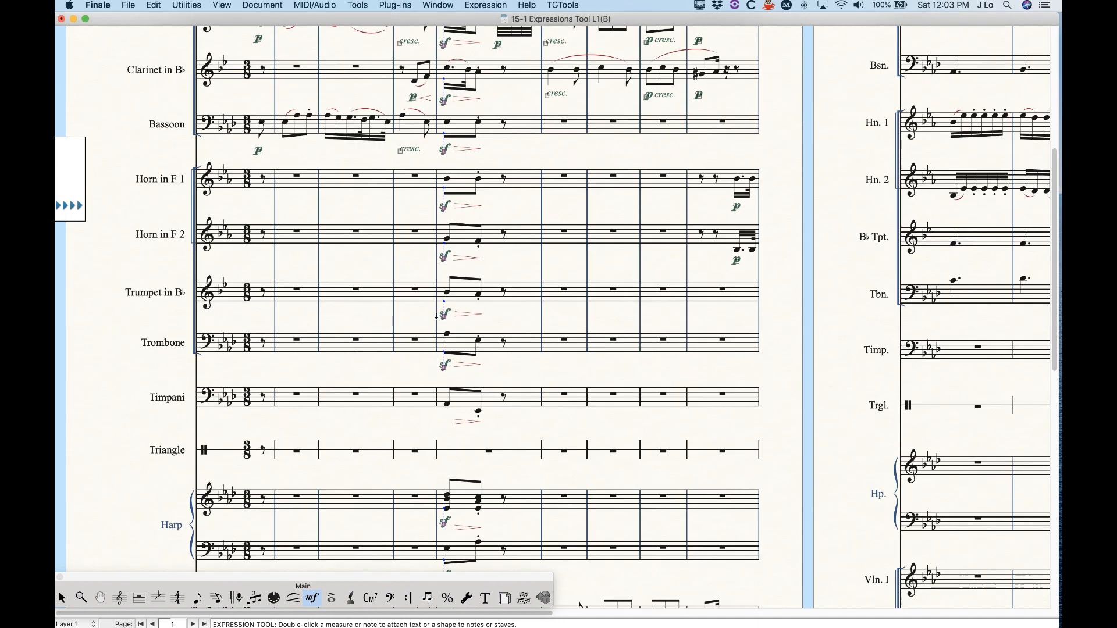
pyautogui.scroll(-2, 436, 316)
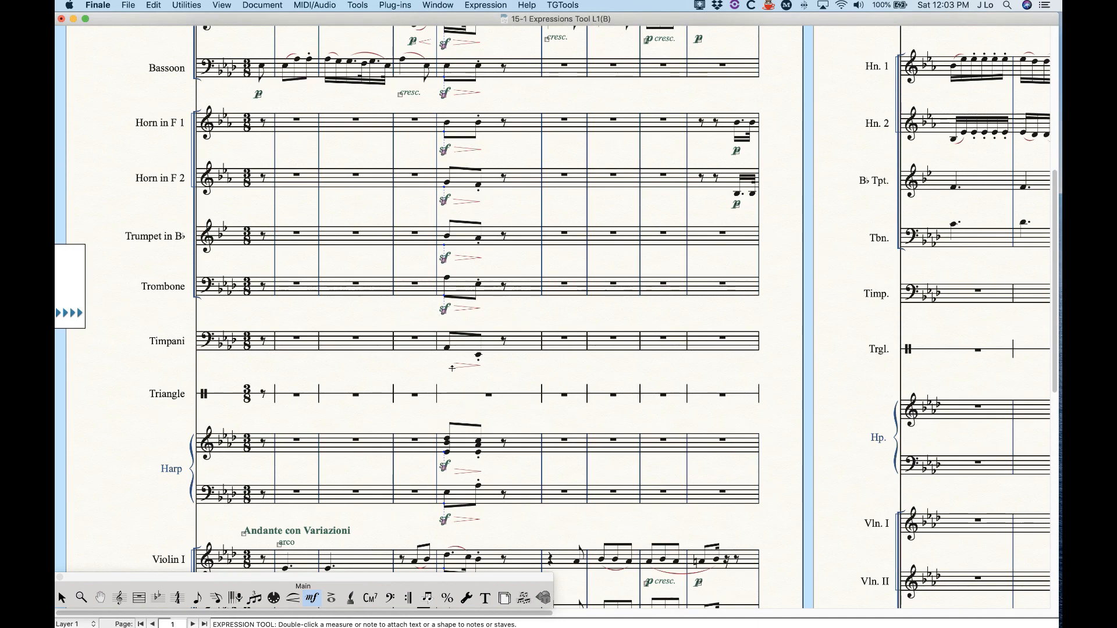
pyautogui.scroll(6, 452, 368)
# Delete the sf marks assigned with the All But Perc. list and assign sf to Flute 1 in measure 4 once more.
pyautogui.press('BackSpace')
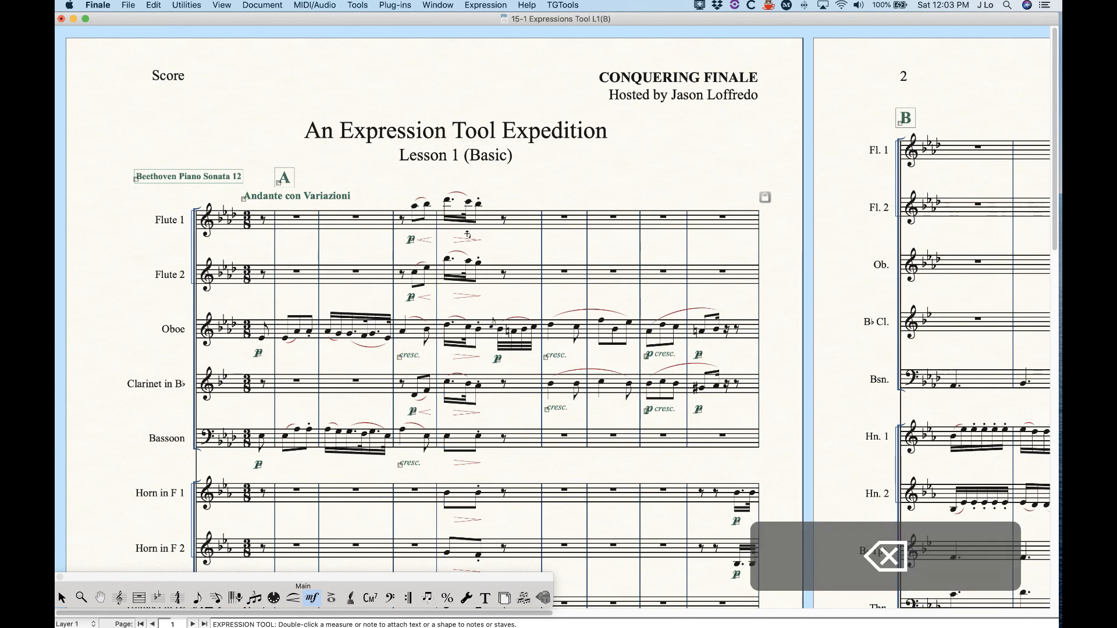
pyautogui.doubleClick(448, 243)
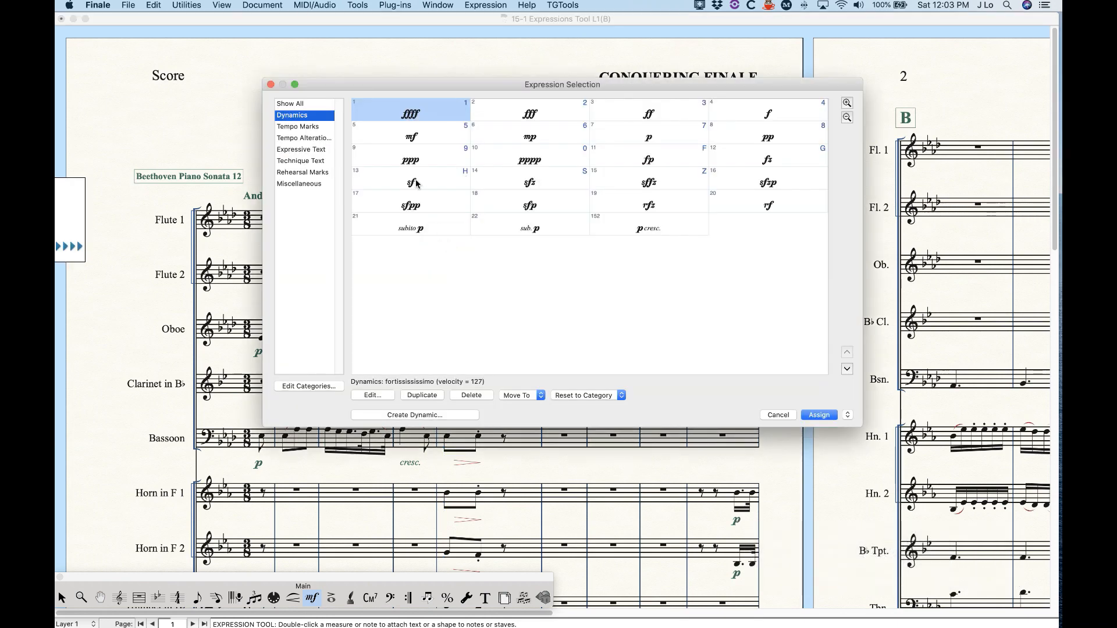
pyautogui.press('Return')
# Assign Flute 1's sf in measure 4 to the woodwind staves with the saved WW staff list.
pyautogui.press('alt+super+Return')
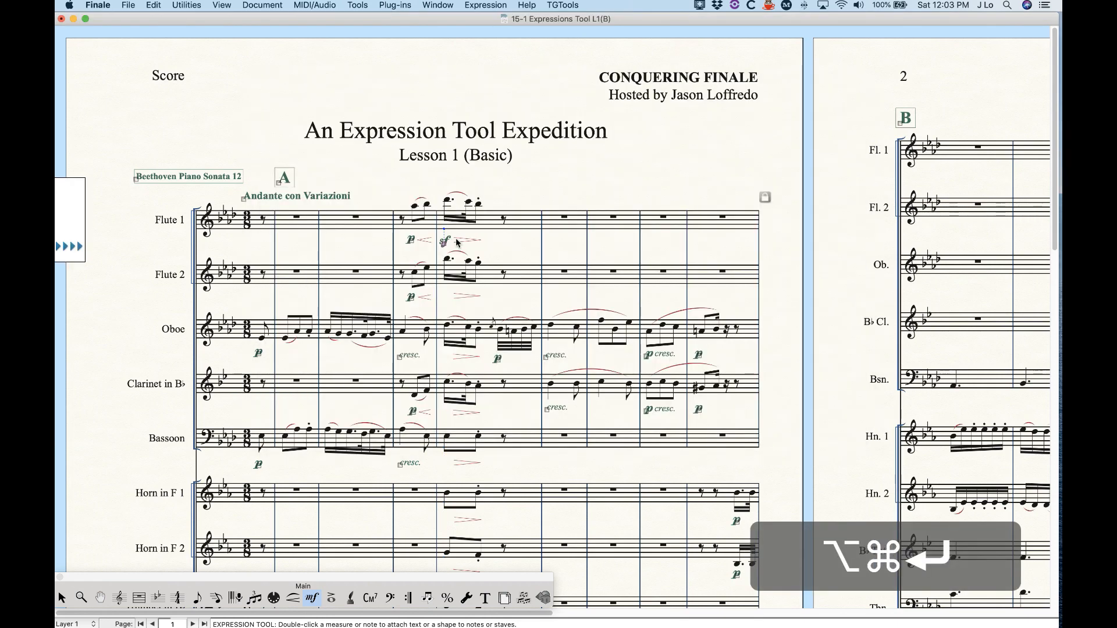
pyautogui.click(533, 139)
pyautogui.click(533, 147)
pyautogui.click(535, 143)
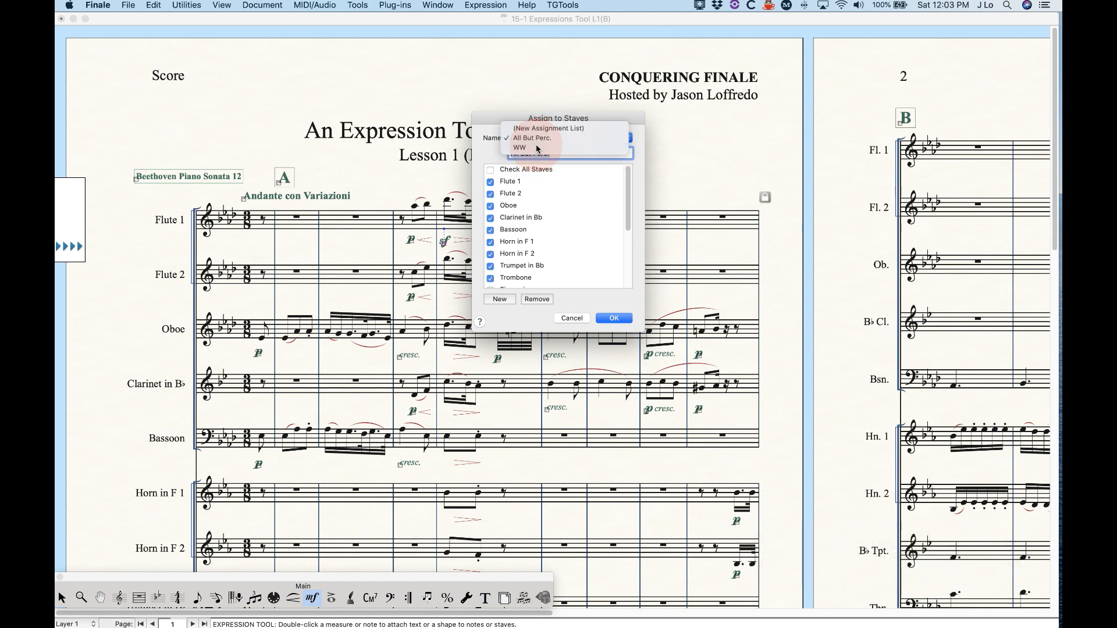
pyautogui.click(535, 147)
pyautogui.scroll(-3, 541, 197)
pyautogui.scroll(3, 540, 198)
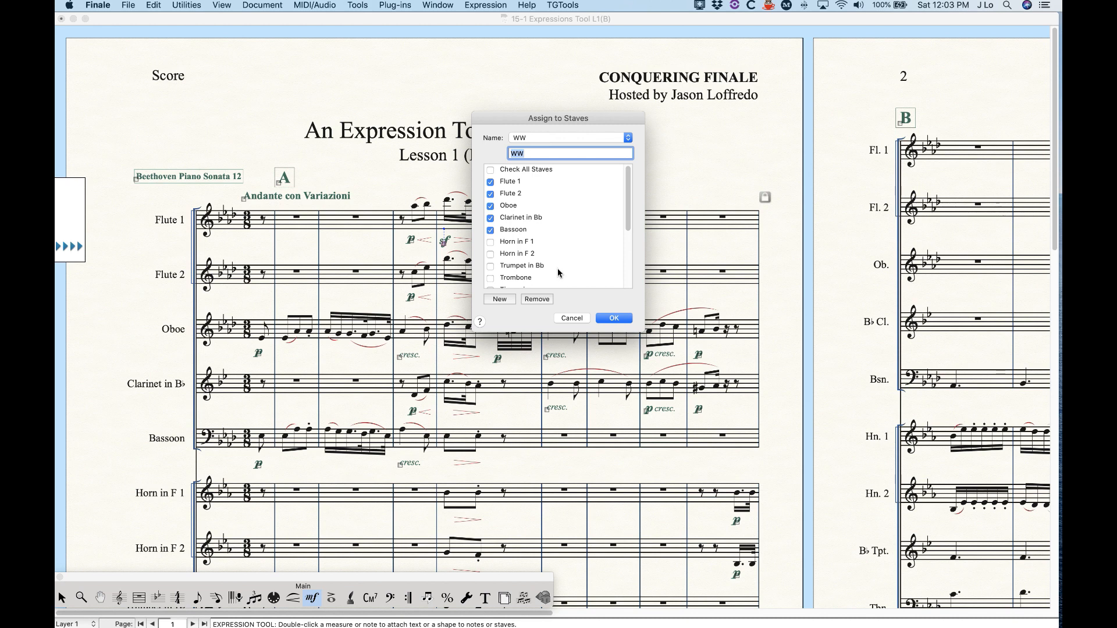
pyautogui.click(614, 318)
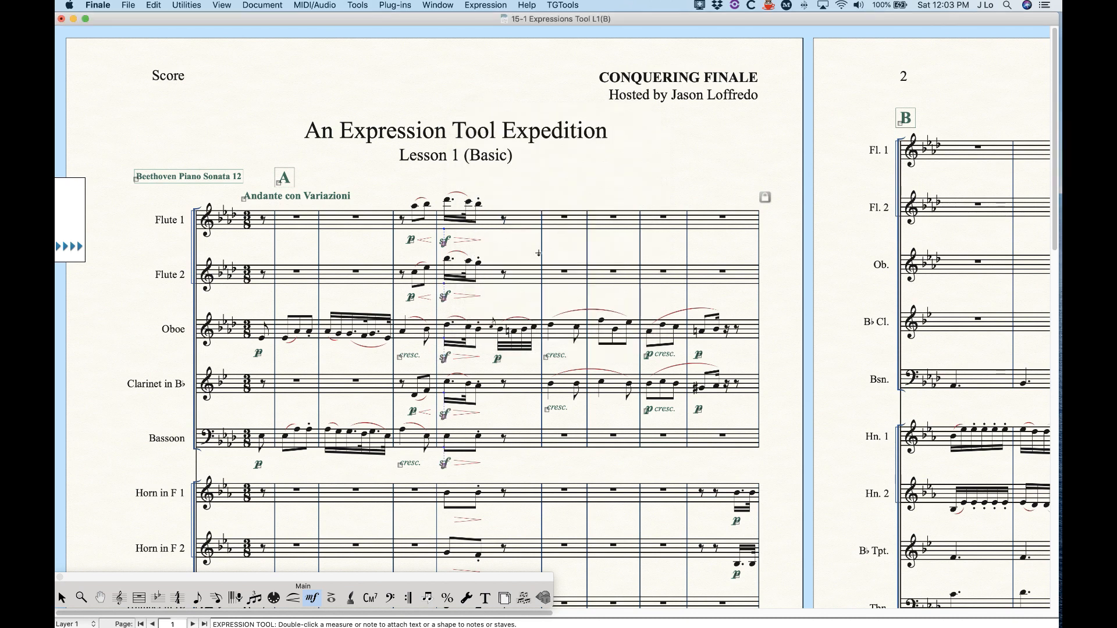
# Delete the woodwind sf marks in measure 4 and assign sf to the Oboe's first note there instead.
pyautogui.press('BackSpace')
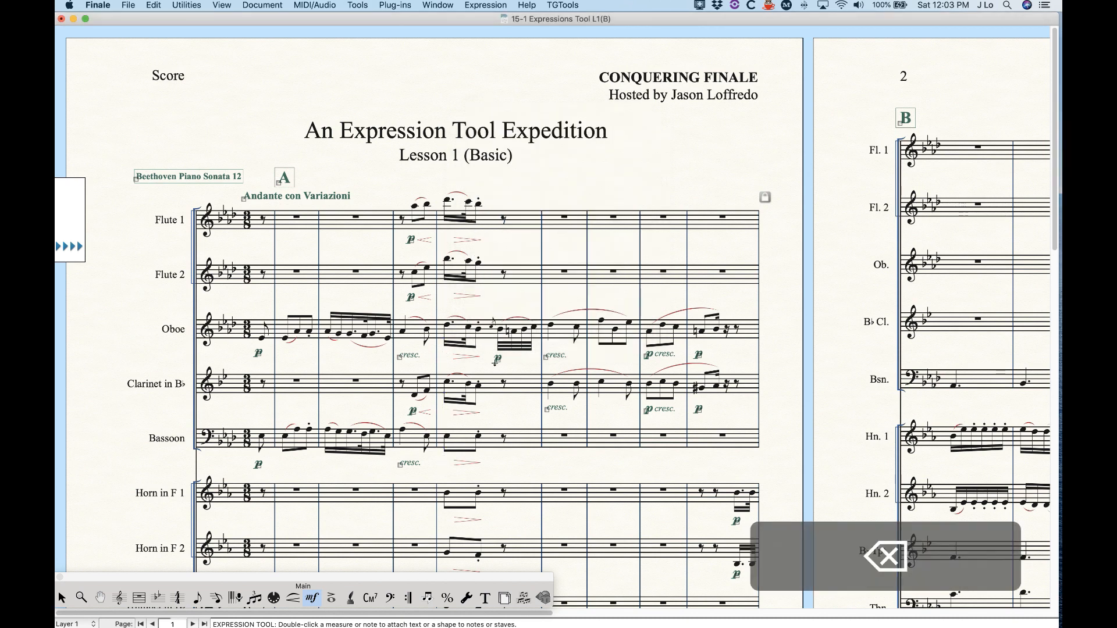
pyautogui.scroll(-1, 494, 363)
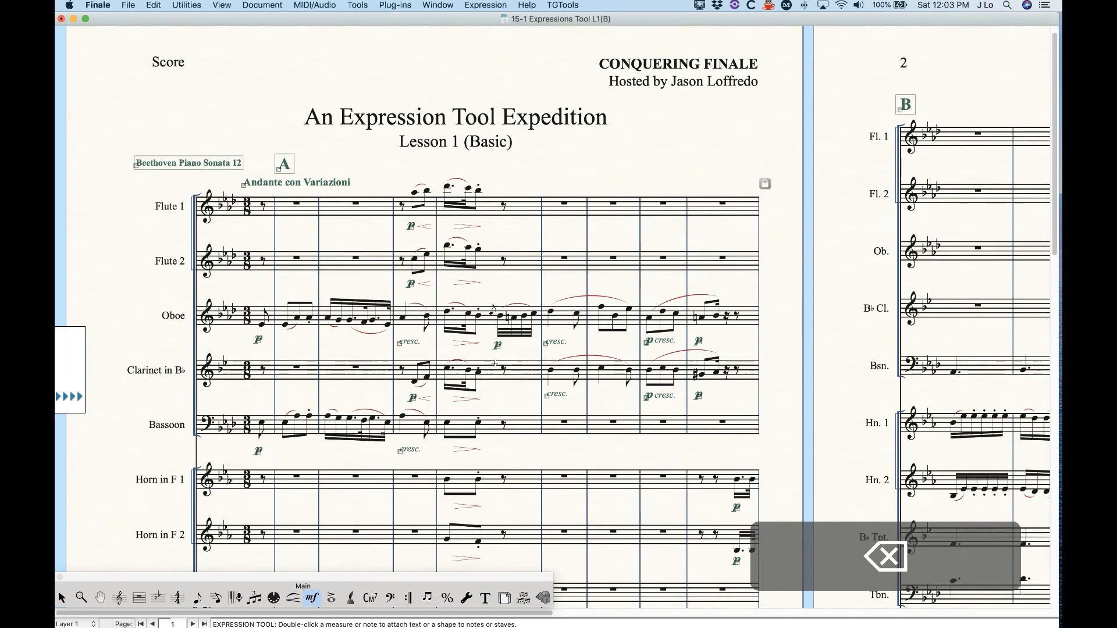
pyautogui.doubleClick(444, 344)
pyautogui.doubleClick(432, 187)
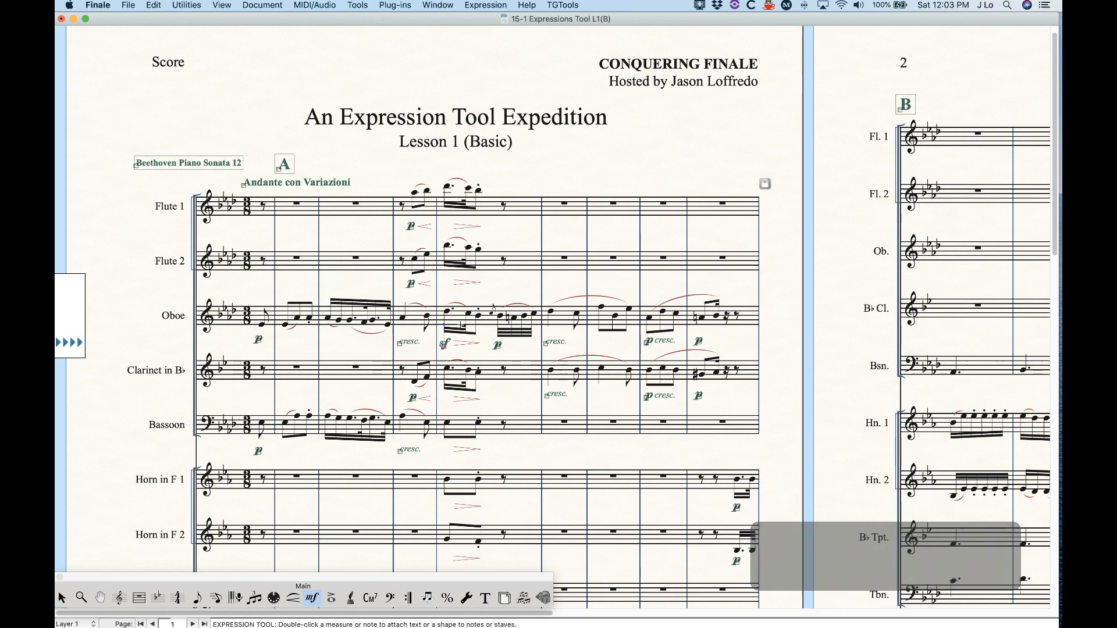
pyautogui.scroll(-2, 489, 385)
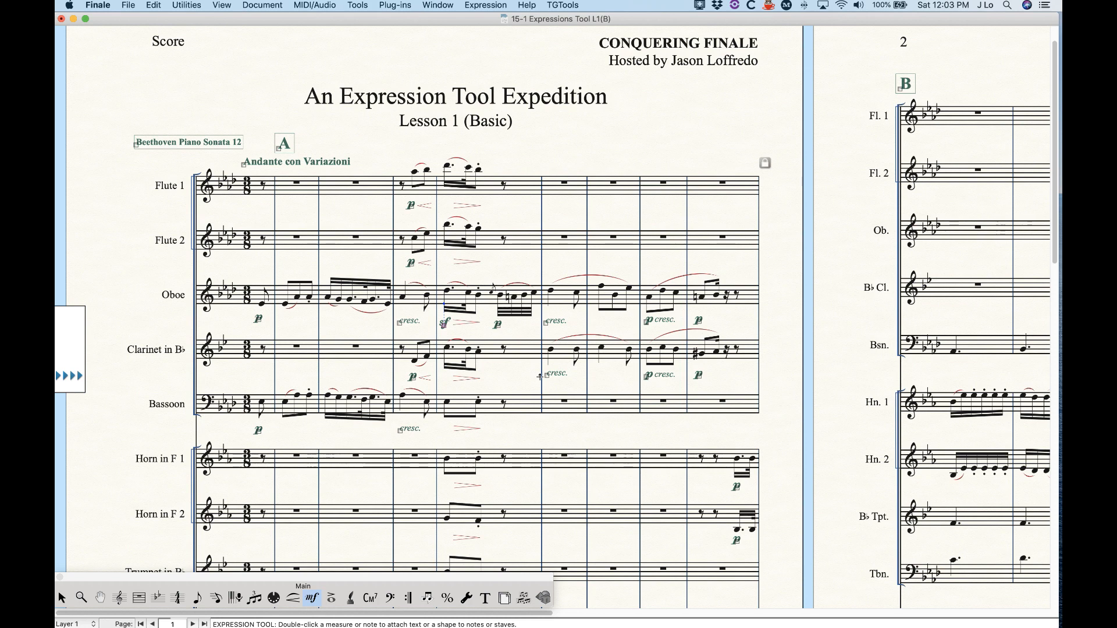
# Copy the Oboe's sf in measure 4 one staff down three times in a row, and undo the three copies.
pyautogui.press('alt')
pyautogui.hotkey('alt', 'Down')
pyautogui.hotkey('alt', 'Down')
pyautogui.hotkey('alt', 'Down')
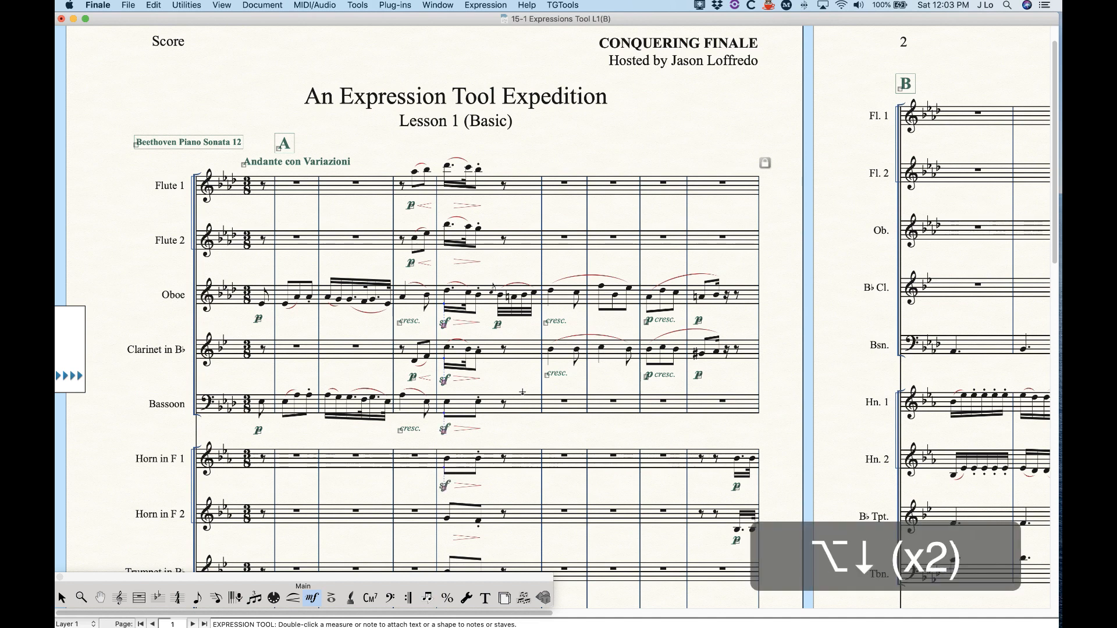
pyautogui.press('super+z')
pyautogui.press('super+z')
pyautogui.press('super+z')
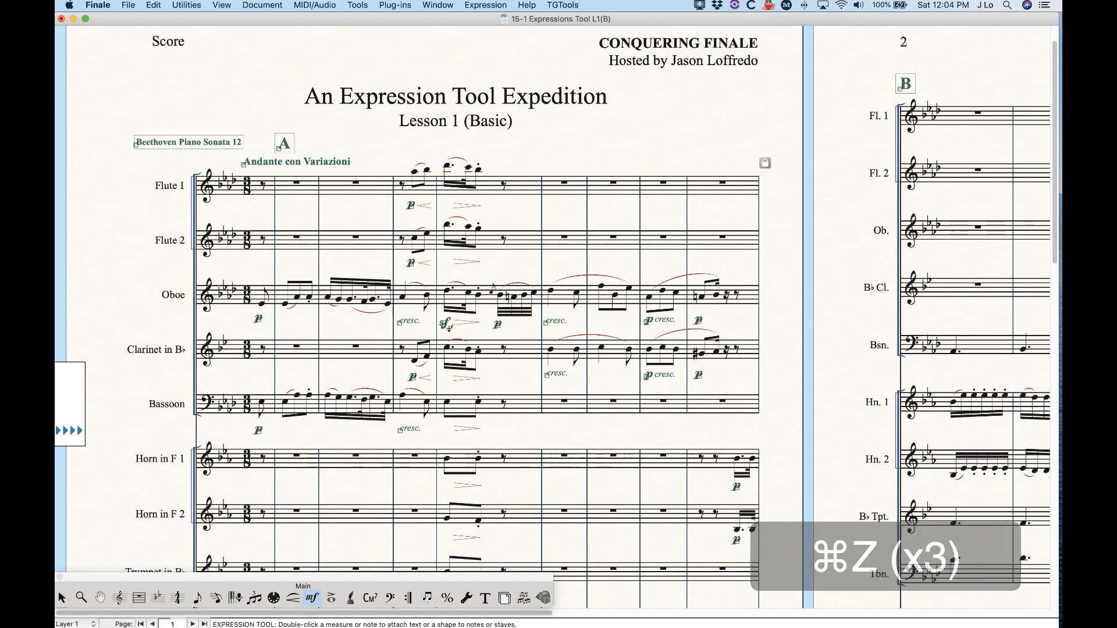
# Copy the Oboe's sf one staff up to Flute 2 and again to Flute 1, and undo both copies.
pyautogui.hotkey('alt', 'Up')
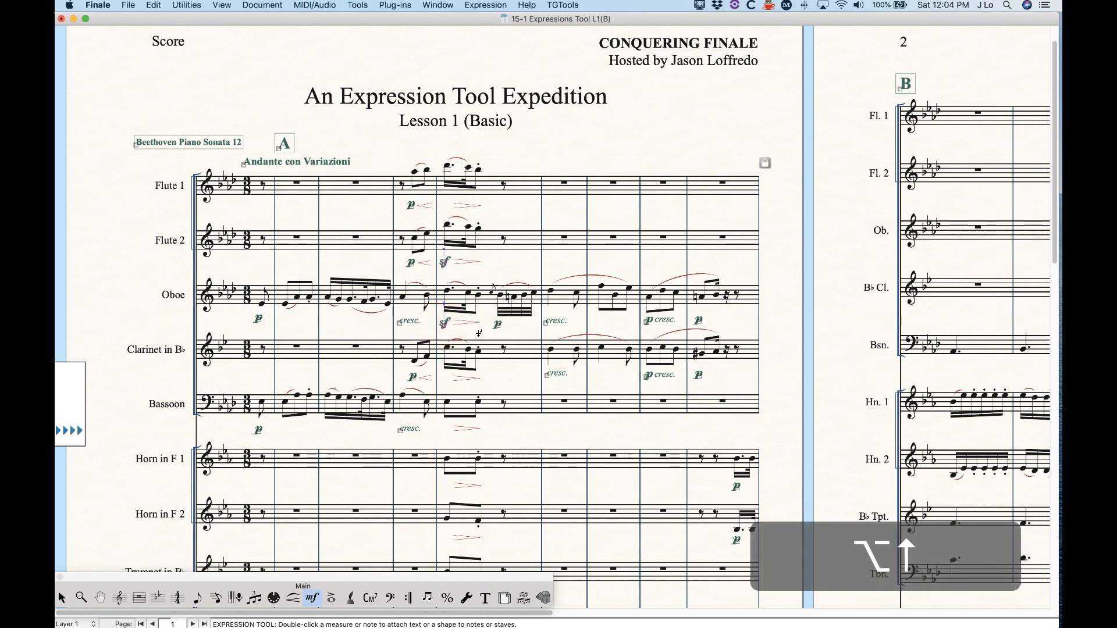
pyautogui.hotkey('alt', 'Up')
pyautogui.press('super+z')
pyautogui.press('super+z')
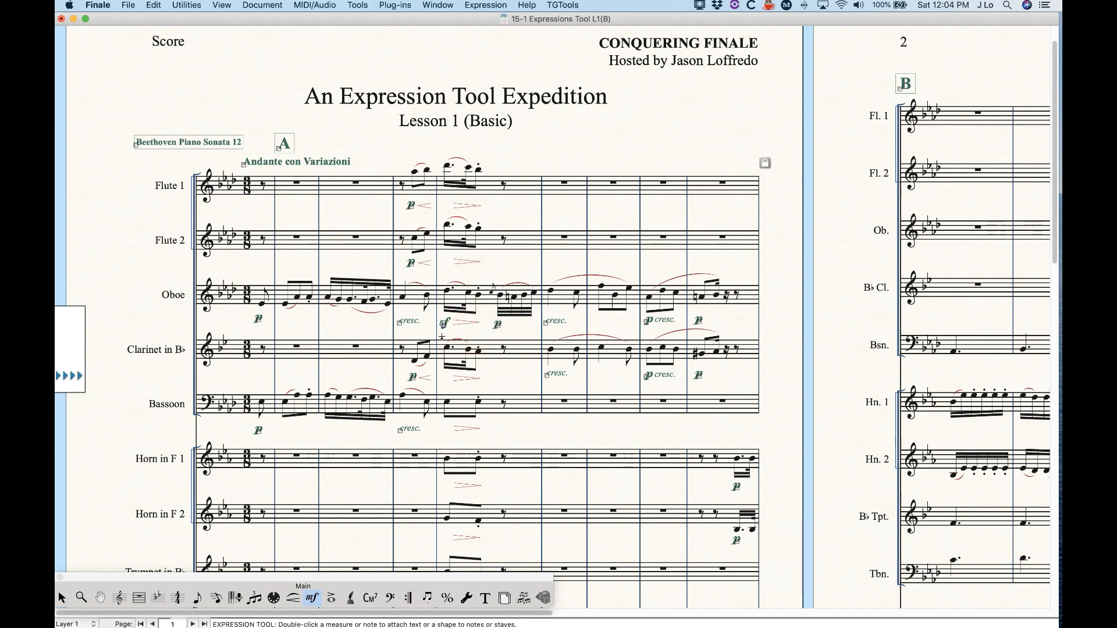
# Select the Oboe's sf and p together, copy them to the staves below and above, and undo the copies.
pyautogui.moveTo(504, 331); pyautogui.dragTo(430, 317)
pyautogui.hotkey('alt', 'Down')
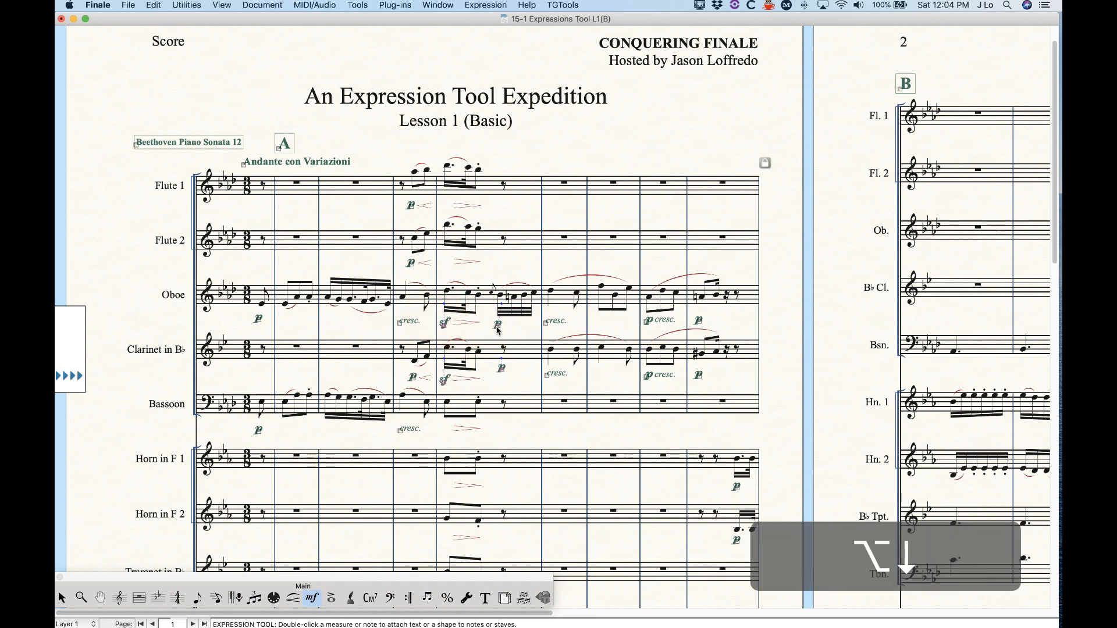
pyautogui.hotkey('alt', 'Down')
pyautogui.hotkey('alt', 'Up')
pyautogui.press('super+z')
pyautogui.press('super+z')
pyautogui.press('super+z')
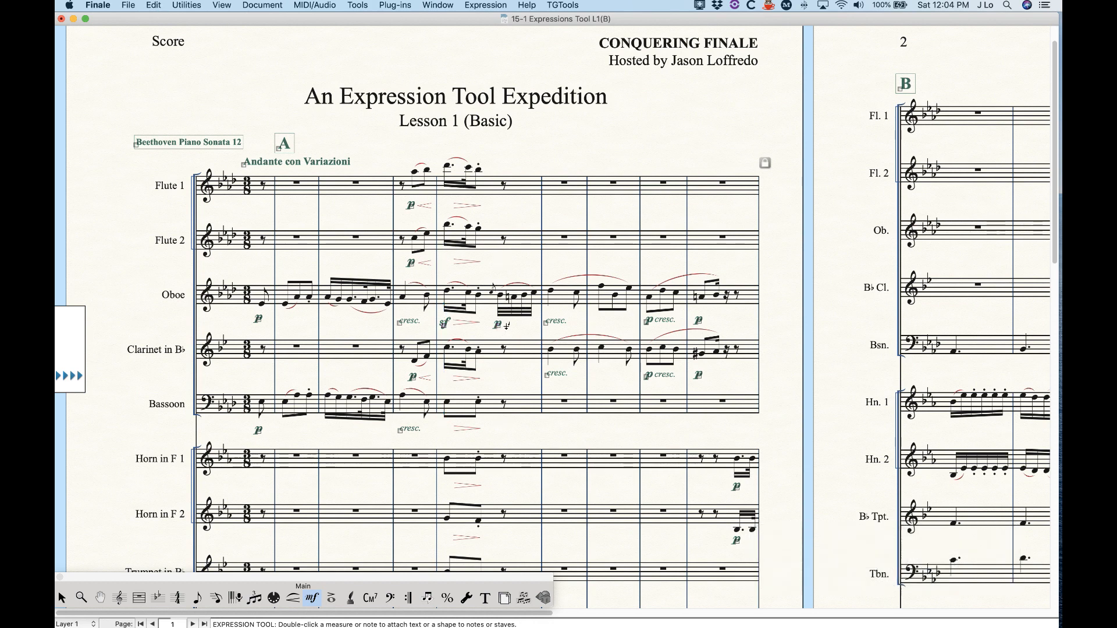
# Copy the Oboe's sf in measure 4 to all staves above it and undo the copy.
pyautogui.click(444, 326)
pyautogui.press('alt+Insert')
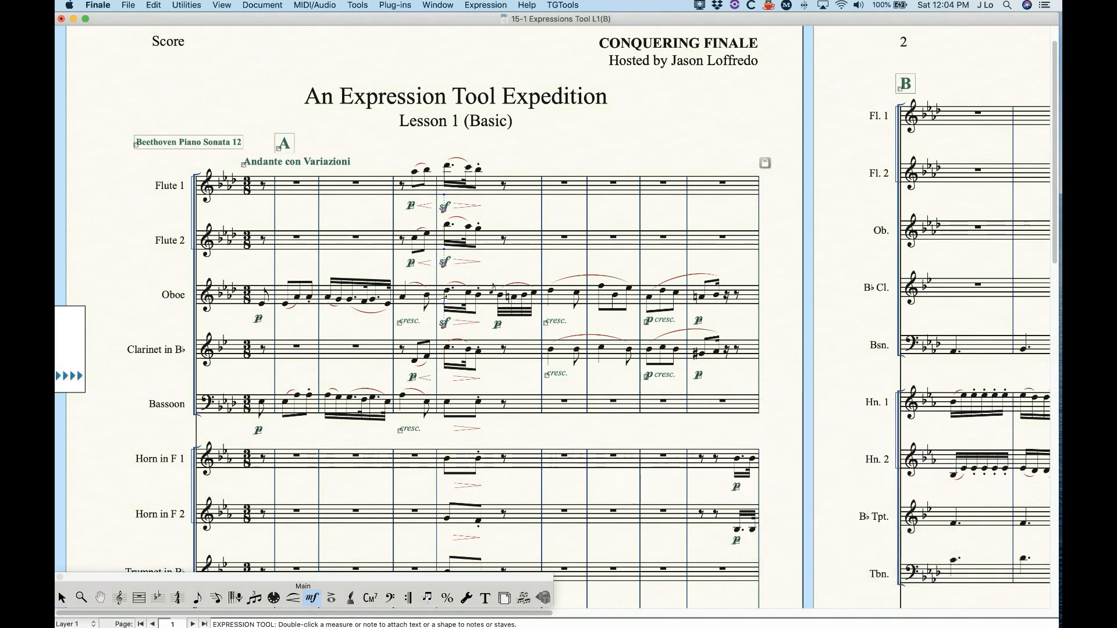
pyautogui.press('super+z')
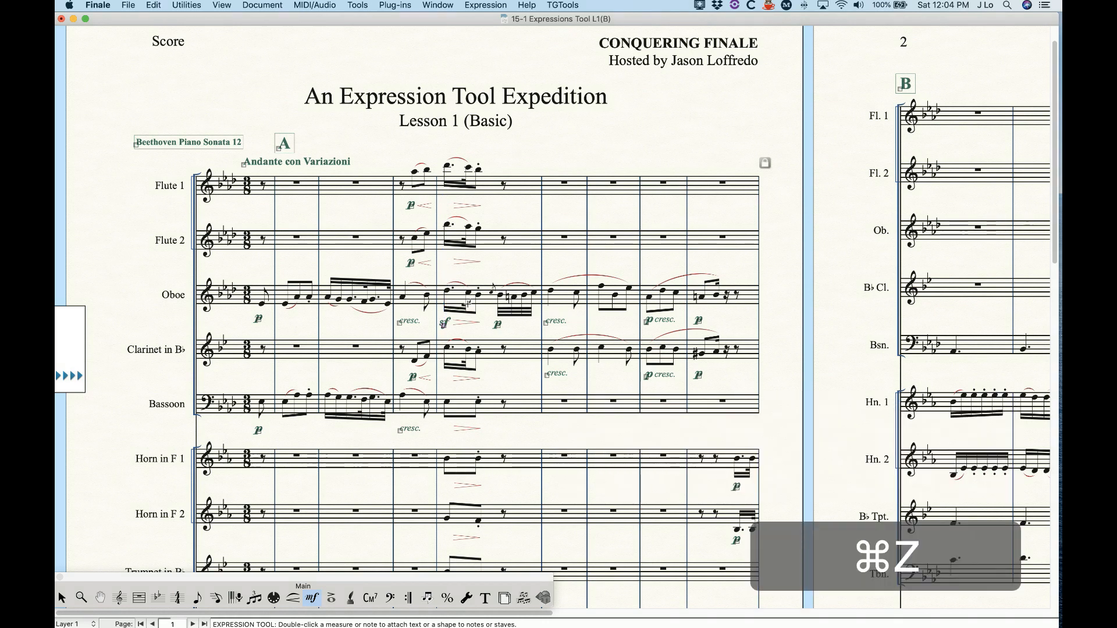
# Copy the Oboe's sf in measure 4 to all staves below it and undo the copy.
pyautogui.hotkey('alt', 'End')
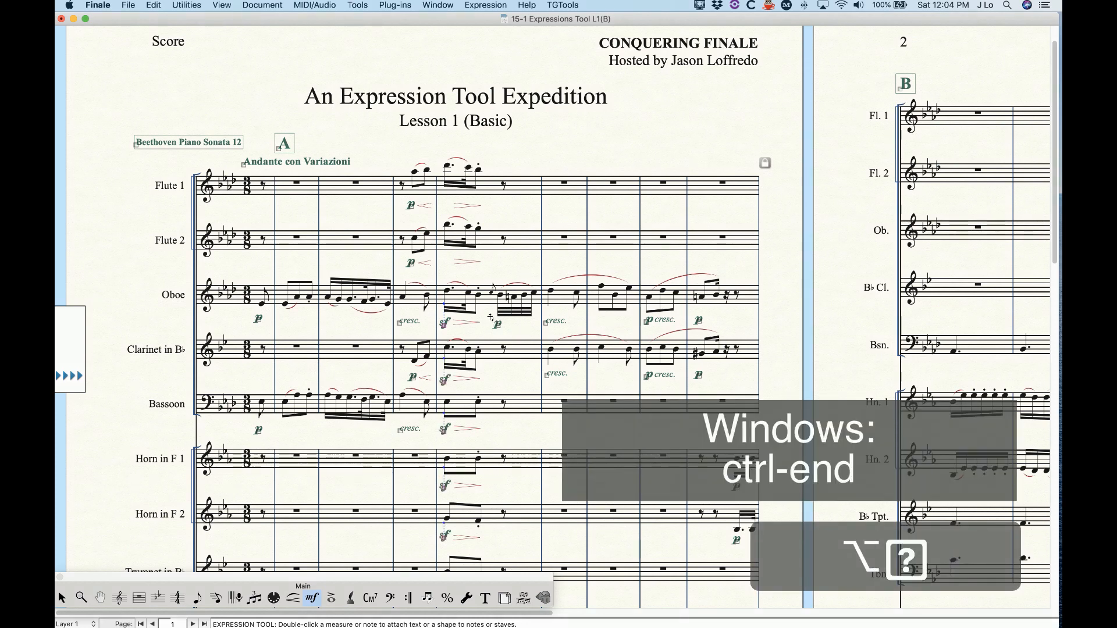
pyautogui.scroll(-15, 498, 349)
pyautogui.scroll(4, 502, 378)
pyautogui.scroll(15, 502, 378)
pyautogui.press('super+z')
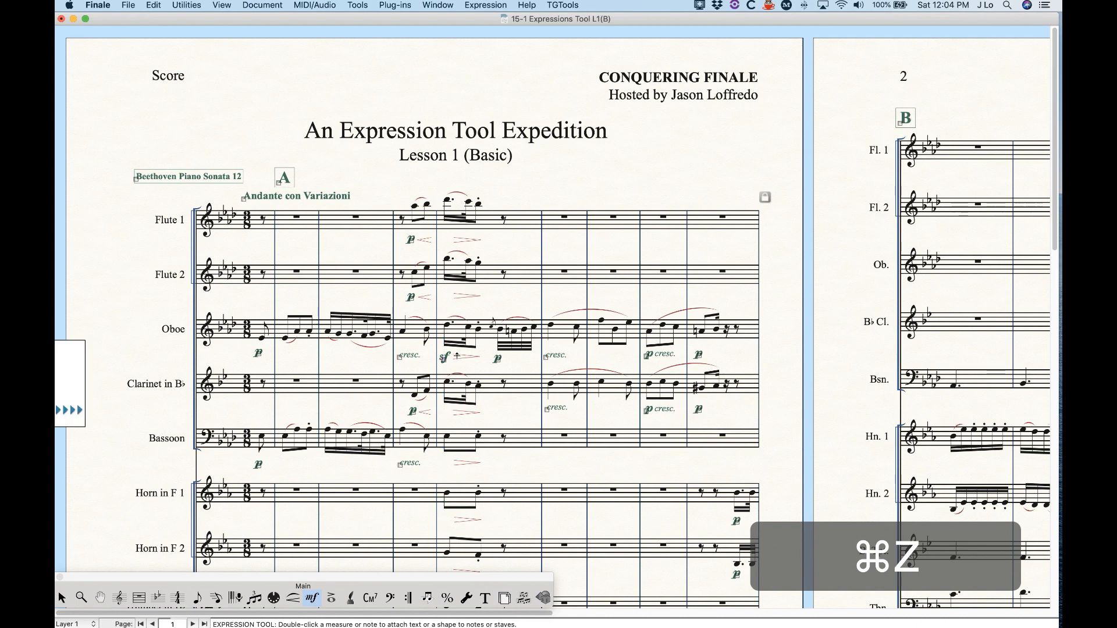
# Select the Oboe's sf and examine the commands and shortcuts for copying expressions to other staves.
pyautogui.click(445, 361)
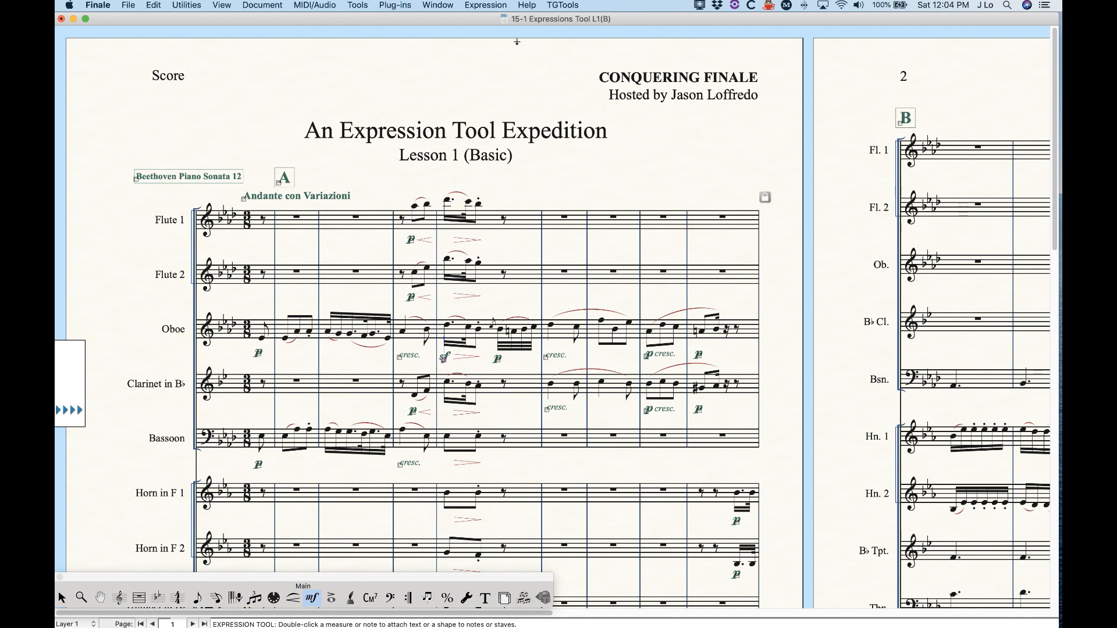
pyautogui.click(482, 4)
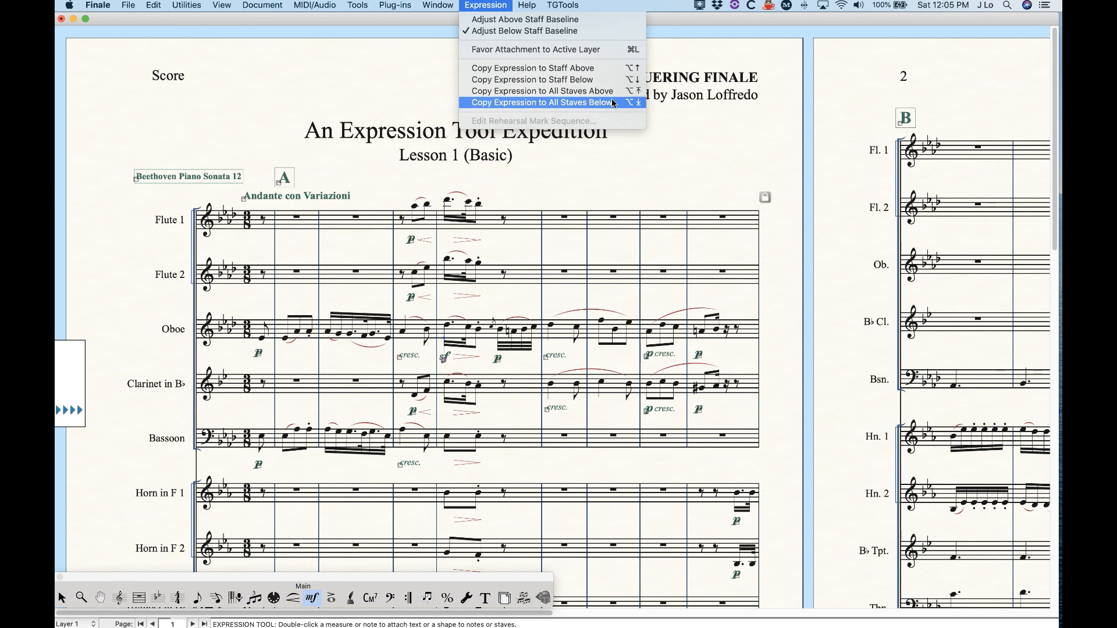
pyautogui.click(496, 4)
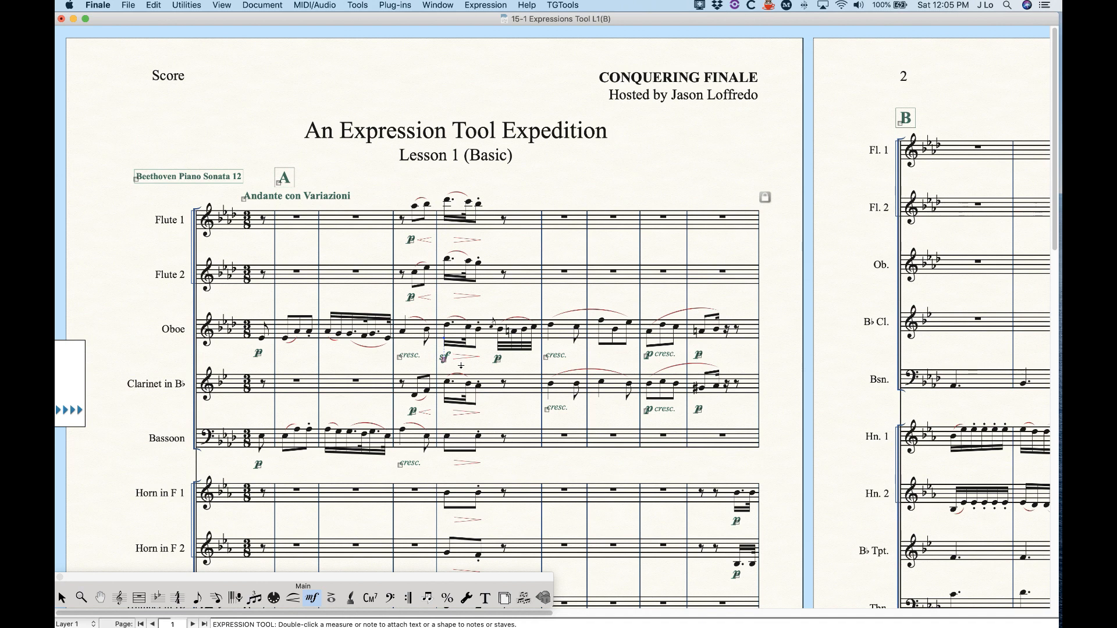
# Assign the Oboe's sf in measure 4 to all staves and check it down the score.
pyautogui.click(444, 362)
pyautogui.press('super+Return')
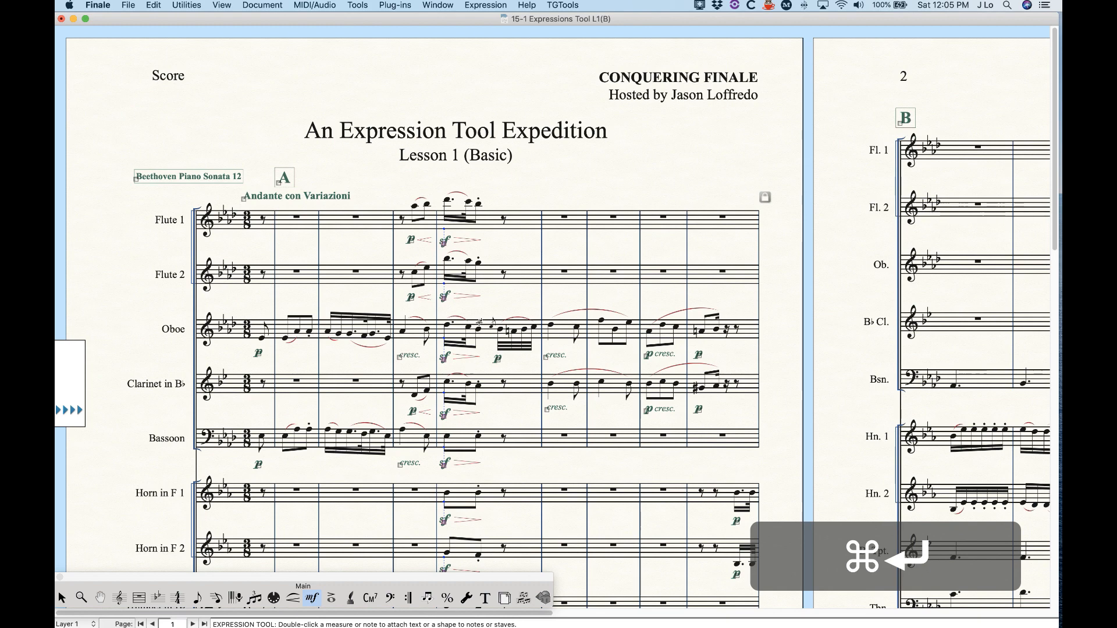
pyautogui.scroll(-5, 479, 310)
pyautogui.scroll(-4, 479, 310)
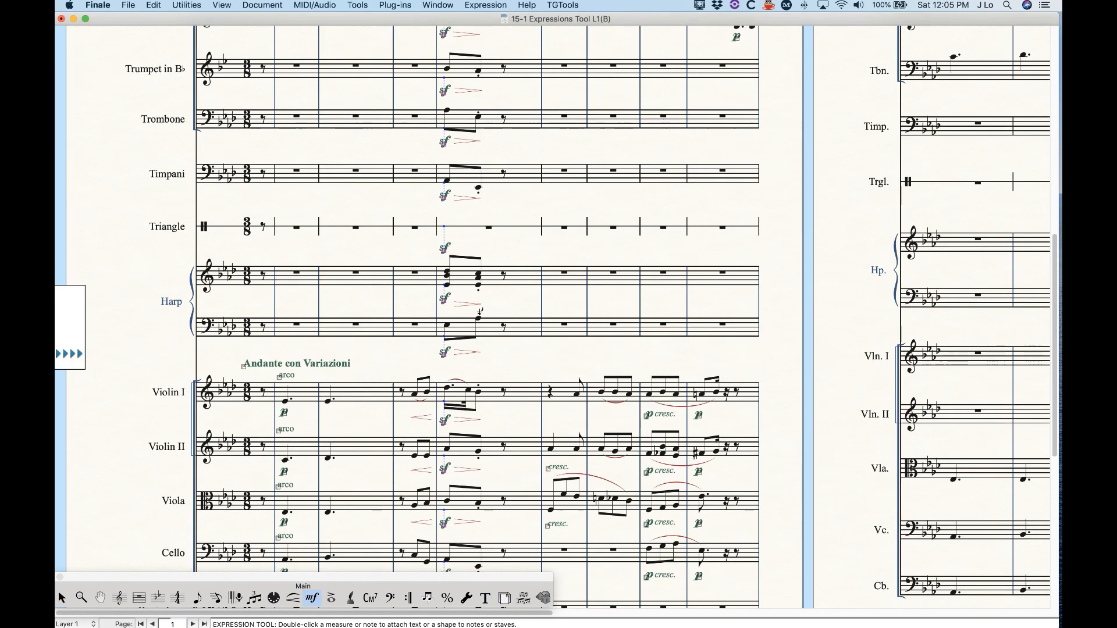
# Delete the sf under the Triangle's rest in measure 4.
pyautogui.click(443, 256)
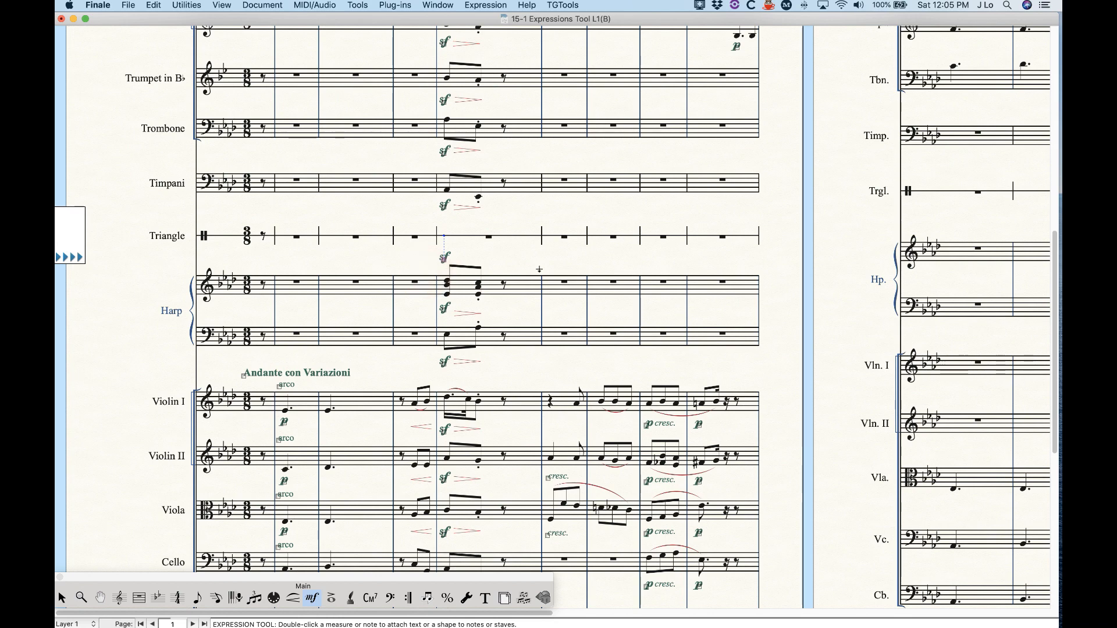
pyautogui.press('BackSpace')
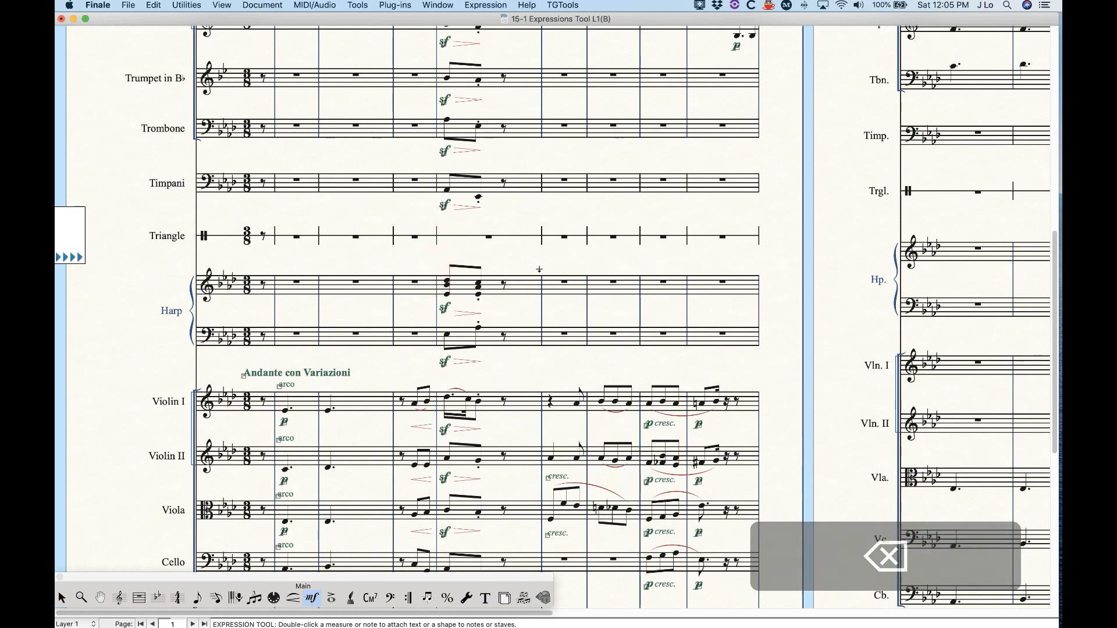
pyautogui.scroll(10, 530, 282)
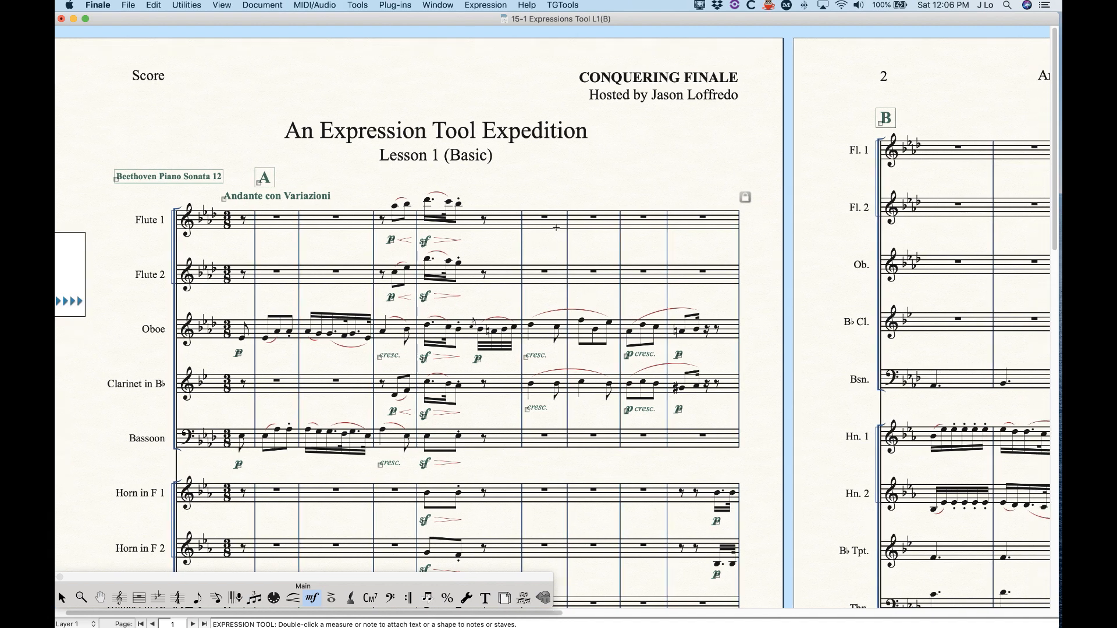
# Open the expression list at Flute 1 in measure 5, examine the dynamics with their metatool keys, and cancel.
pyautogui.doubleClick(531, 239)
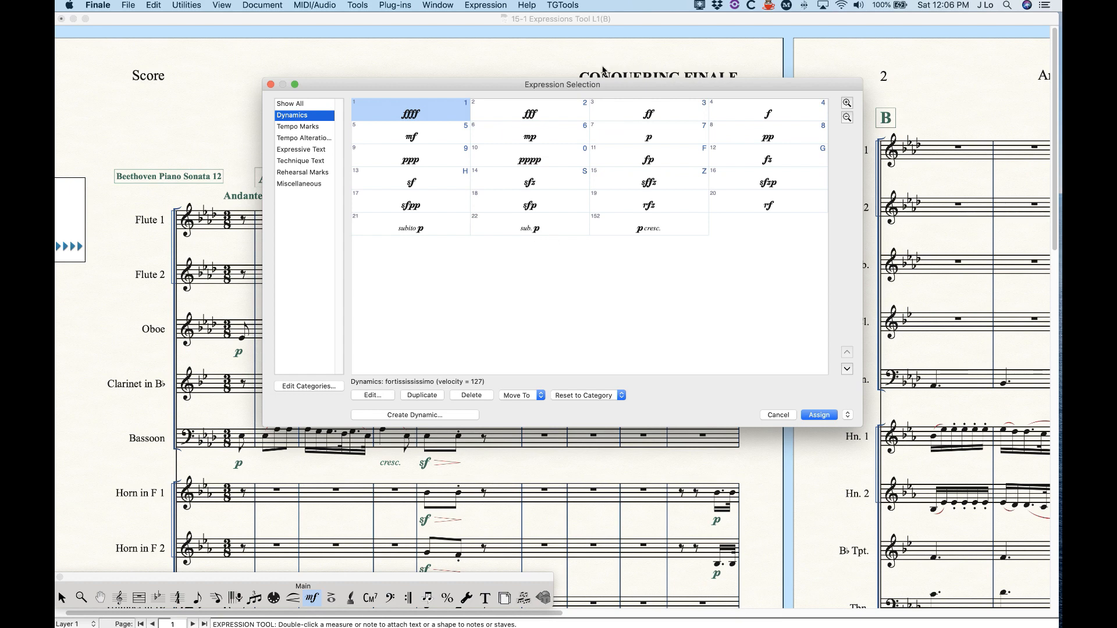
pyautogui.moveTo(605, 89); pyautogui.dragTo(563, 129)
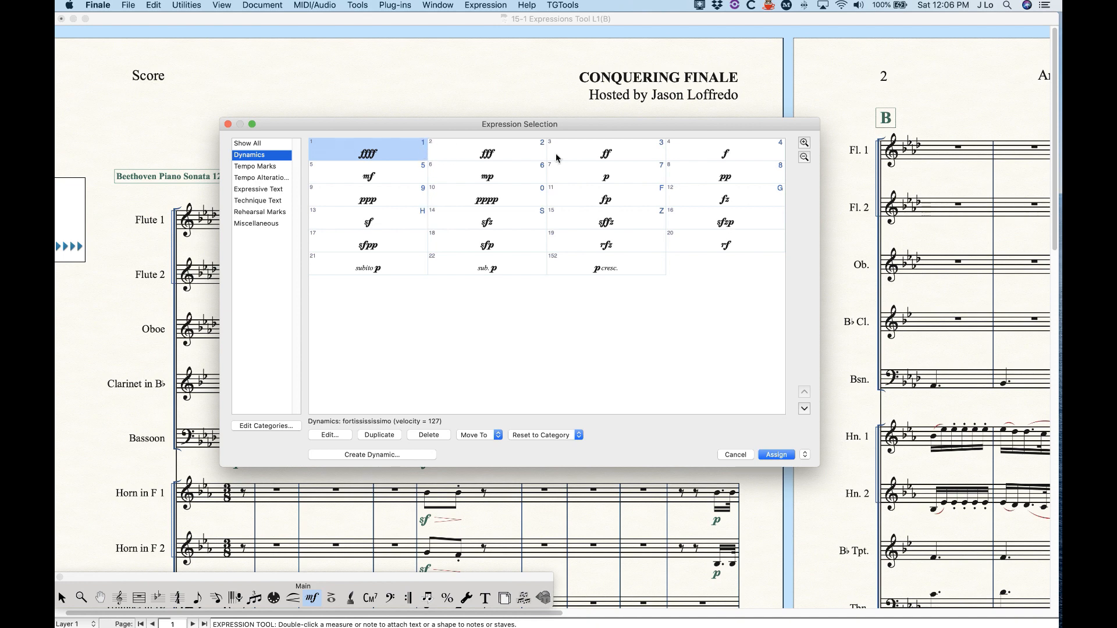
pyautogui.click(762, 147)
pyautogui.click(636, 150)
pyautogui.click(510, 151)
pyautogui.click(385, 146)
pyautogui.click(522, 200)
pyautogui.click(638, 199)
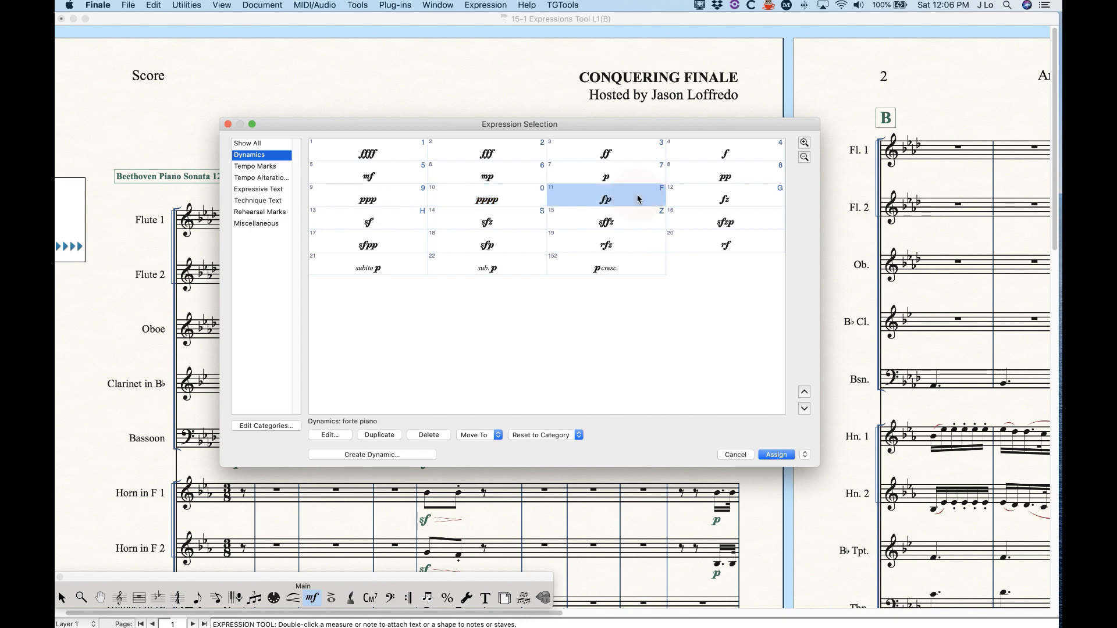
pyautogui.click(755, 192)
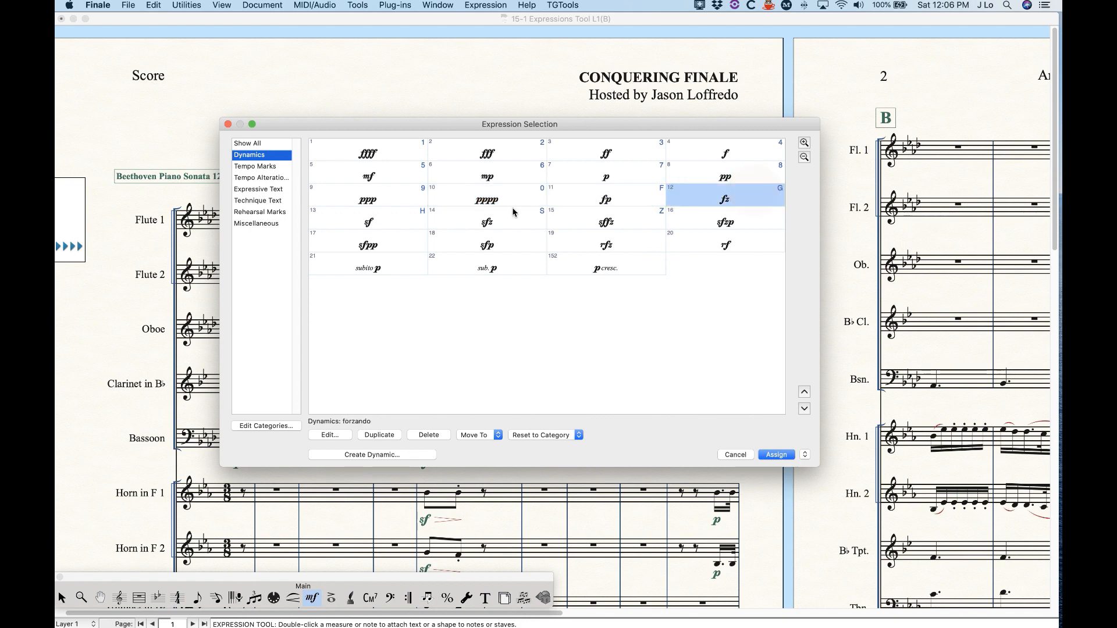
pyautogui.click(392, 227)
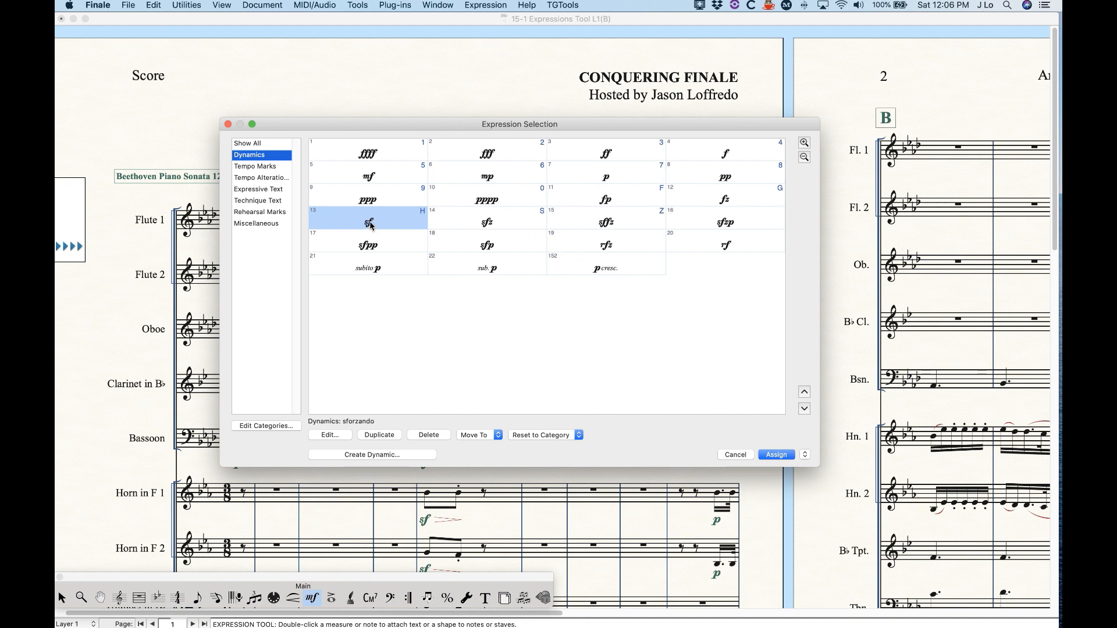
pyautogui.click(393, 155)
pyautogui.click(735, 455)
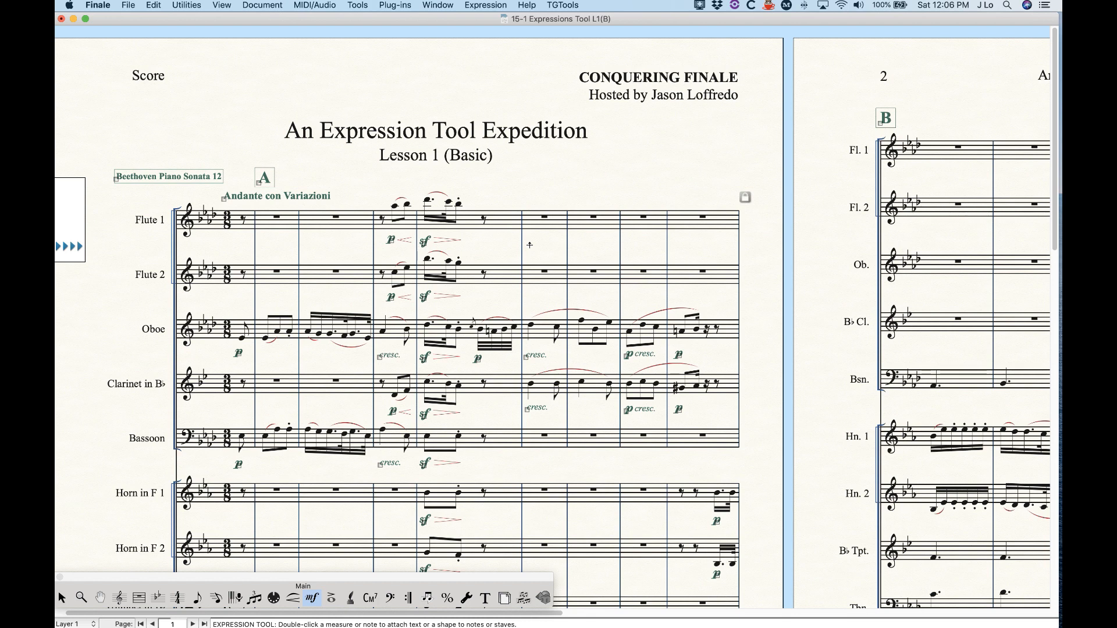
# Assign f in measure 5 and mf in measure 6 of Flute 1 using metatools, and delete both marks.
pyautogui.press('4')
pyautogui.click(529, 245)
pyautogui.press('5')
pyautogui.click(576, 243)
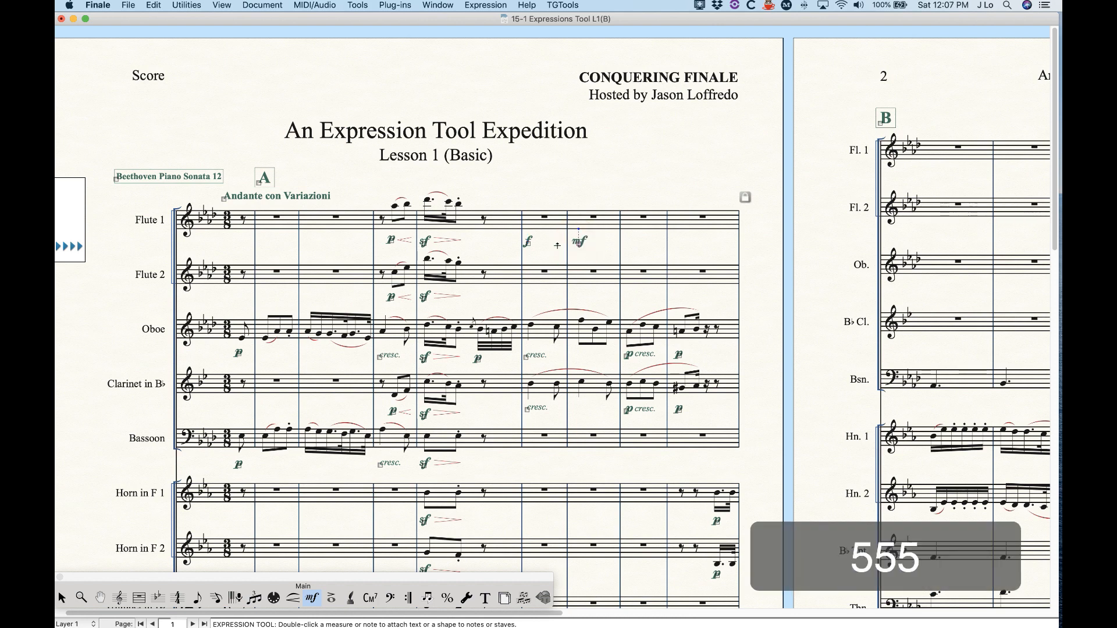
pyautogui.press('BackSpace')
pyautogui.click(528, 242)
pyautogui.press('BackSpace')
# Open the expression list at Flute 1 in measure 5, examine the tempo, expressive, technique and rehearsal mark categories, and cancel.
pyautogui.click(531, 240)
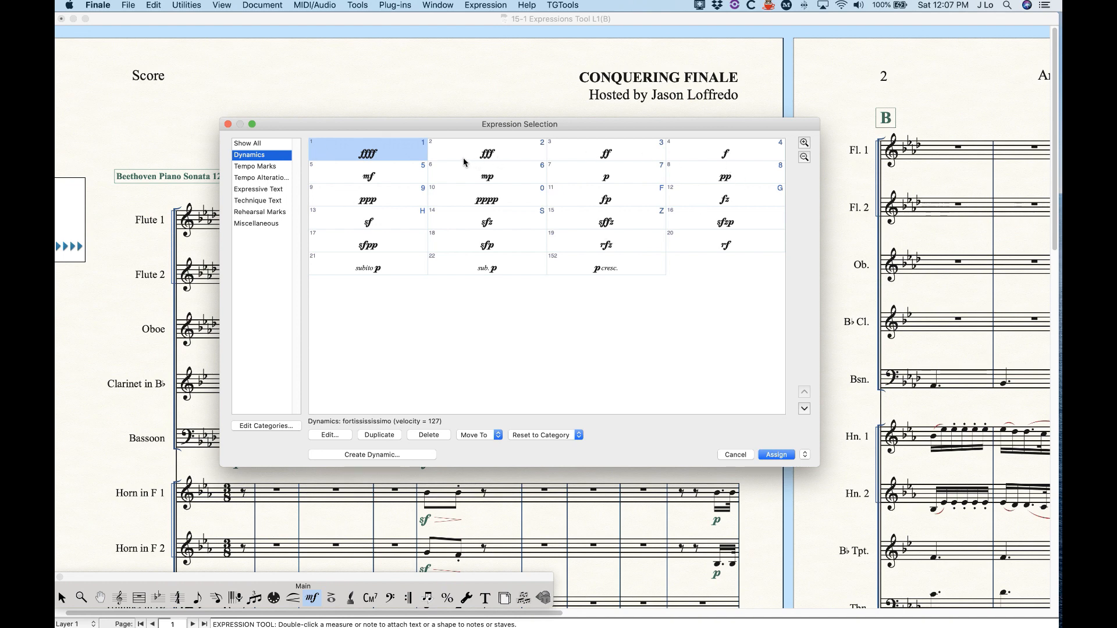
pyautogui.click(247, 168)
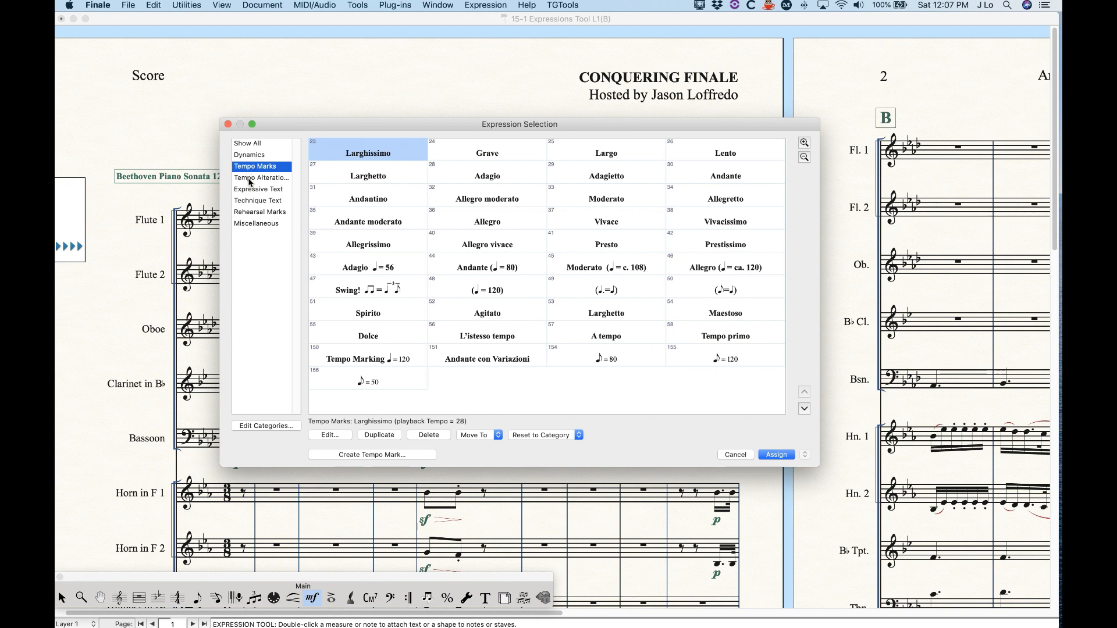
pyautogui.click(250, 180)
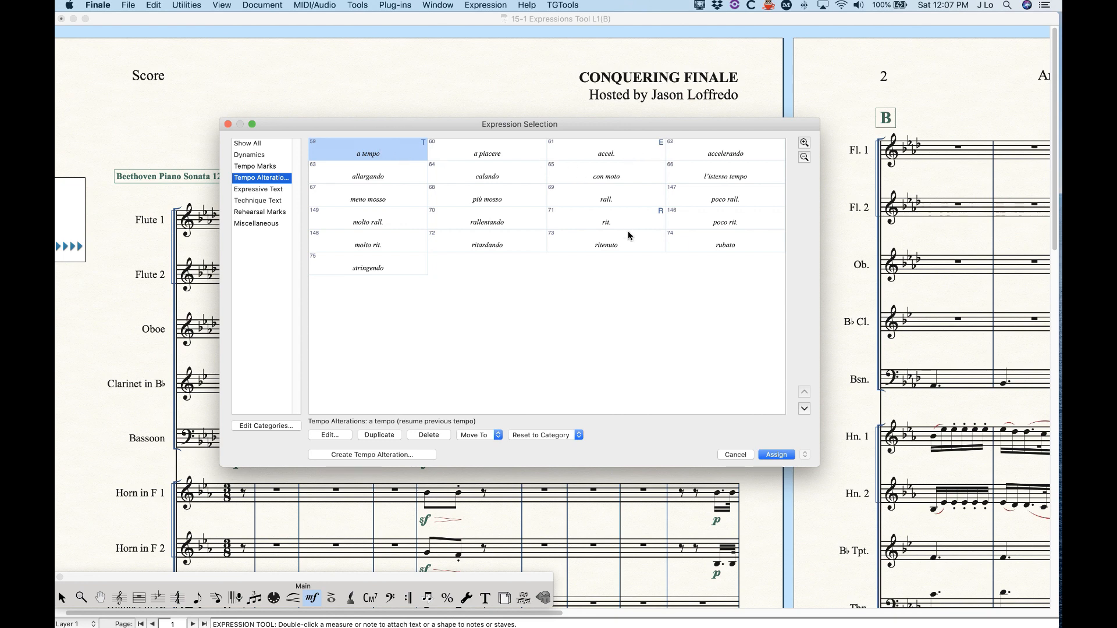
pyautogui.click(267, 190)
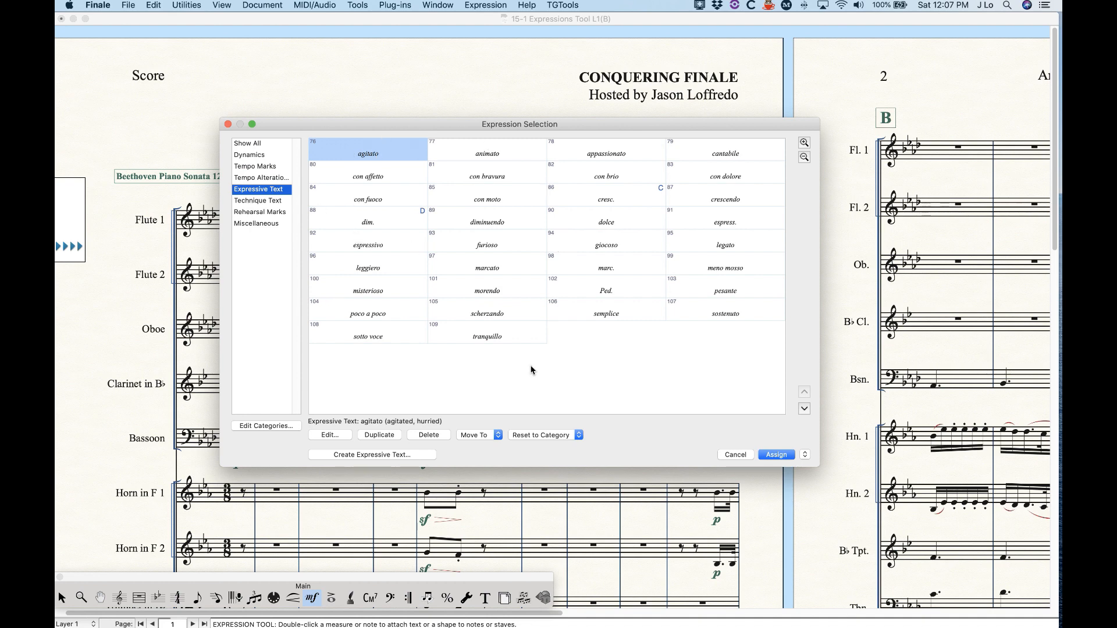
pyautogui.click(263, 201)
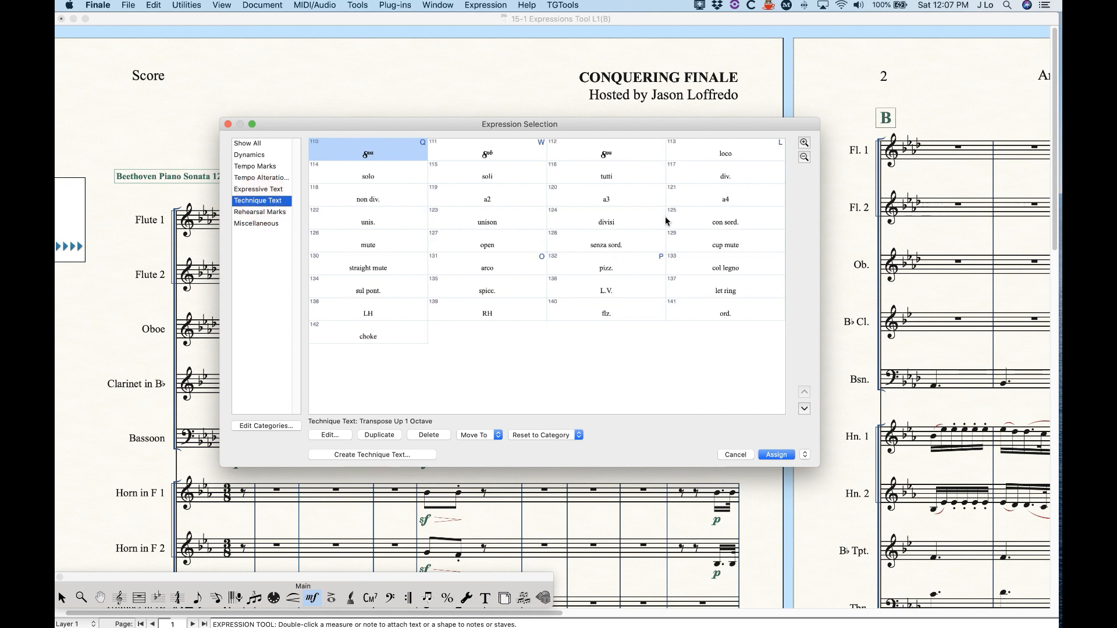
pyautogui.click(266, 213)
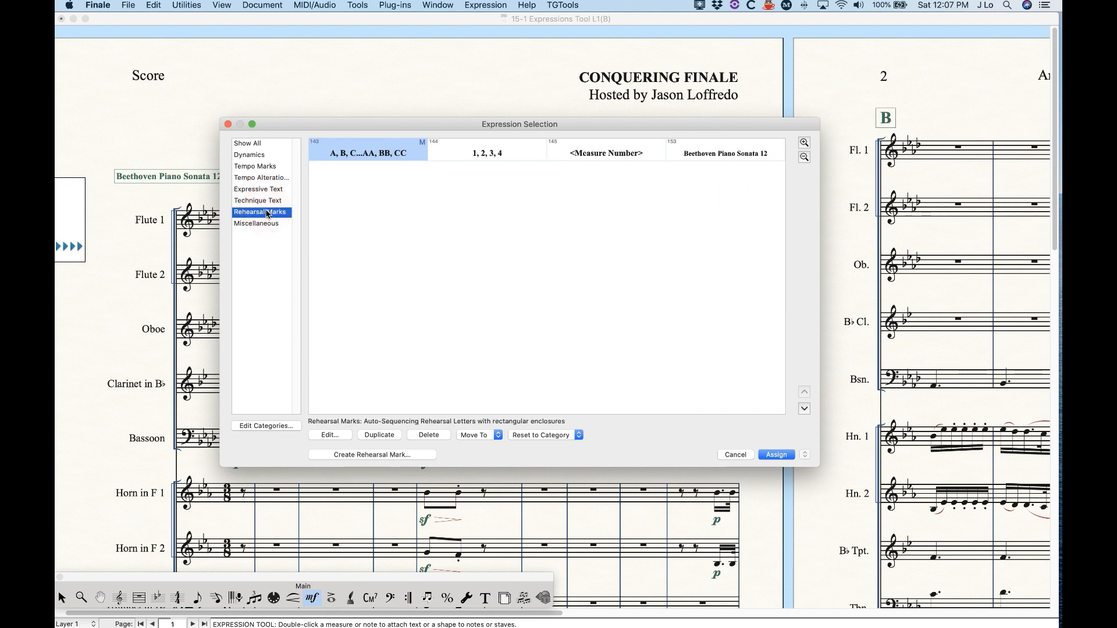
pyautogui.click(251, 158)
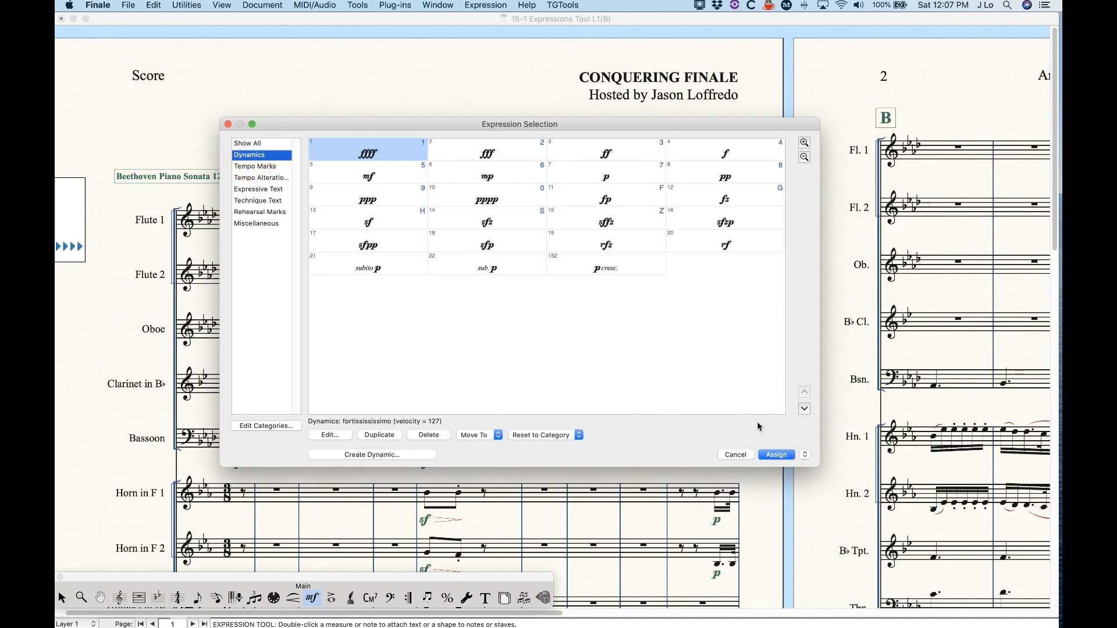
pyautogui.click(730, 456)
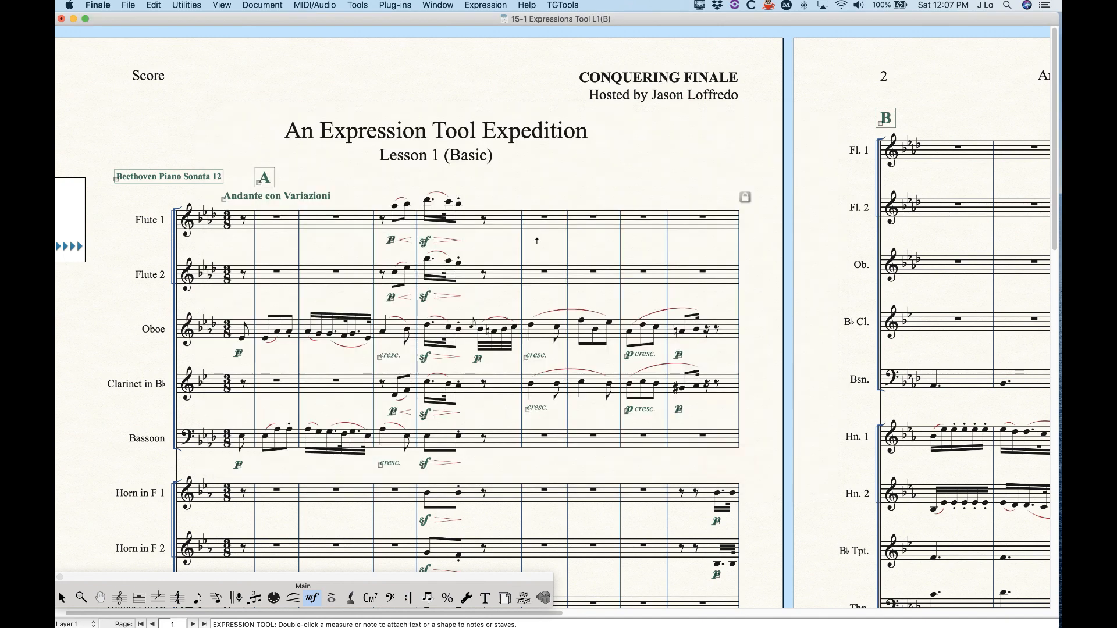
# Assign f in measure 5 of Flute 1, change it to mf and p using metatools, and delete the mark.
pyautogui.press('4')
pyautogui.click(532, 242)
pyautogui.press('5')
pyautogui.press('5')
pyautogui.press('7')
pyautogui.press('7')
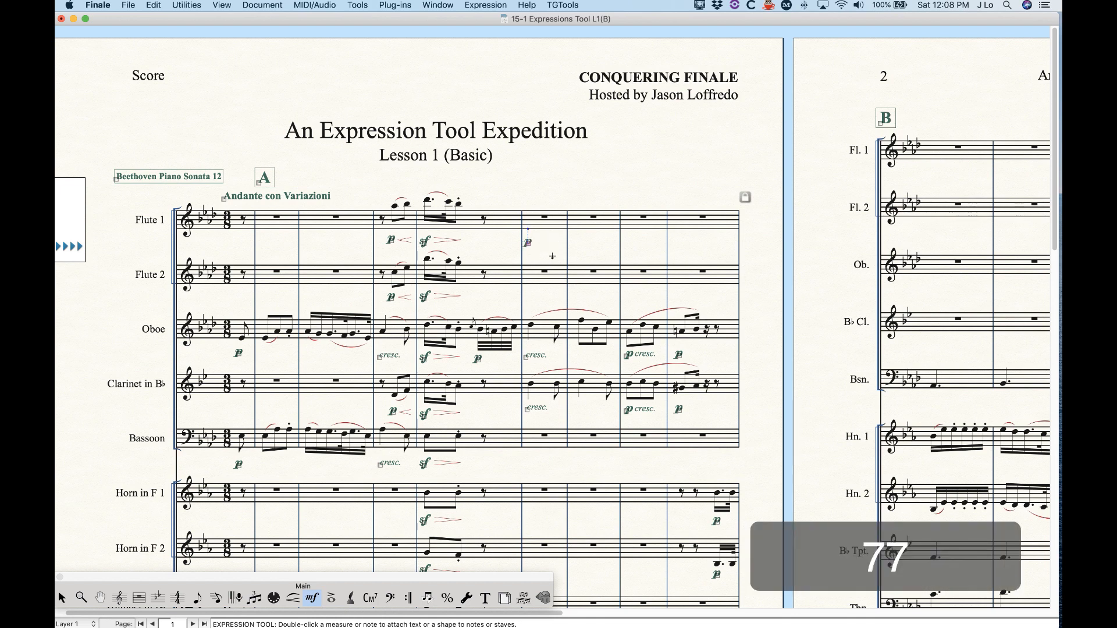
pyautogui.press('BackSpace')
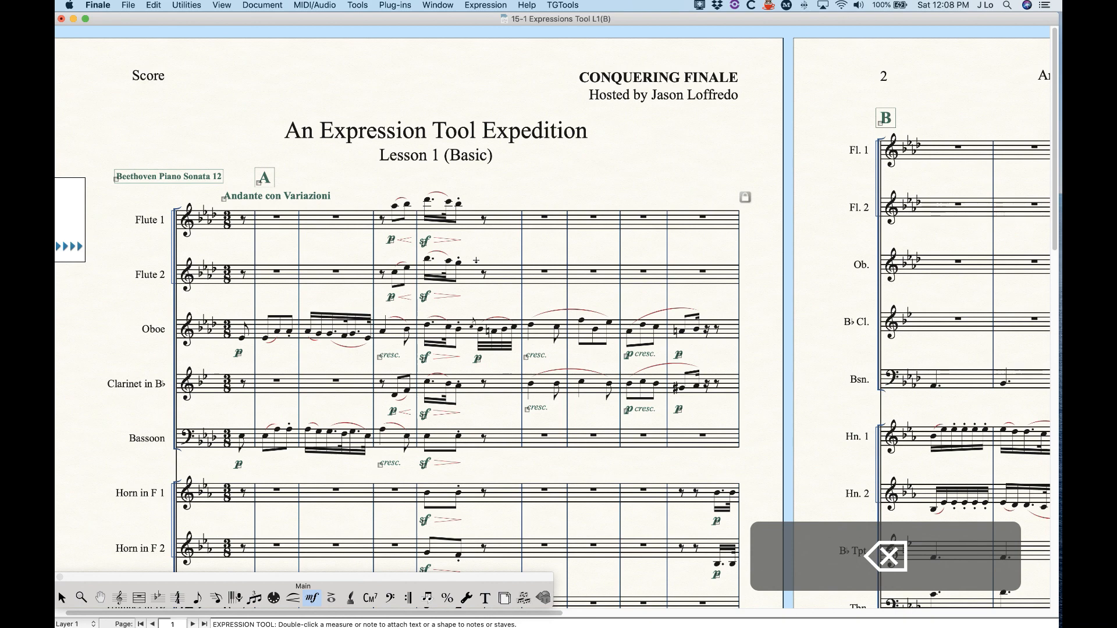
# Select the sf marks from Flute 1 to Bassoon in measure 4 and use metatools to change them to f, mf and back to sf.
pyautogui.scroll(-1, 475, 233)
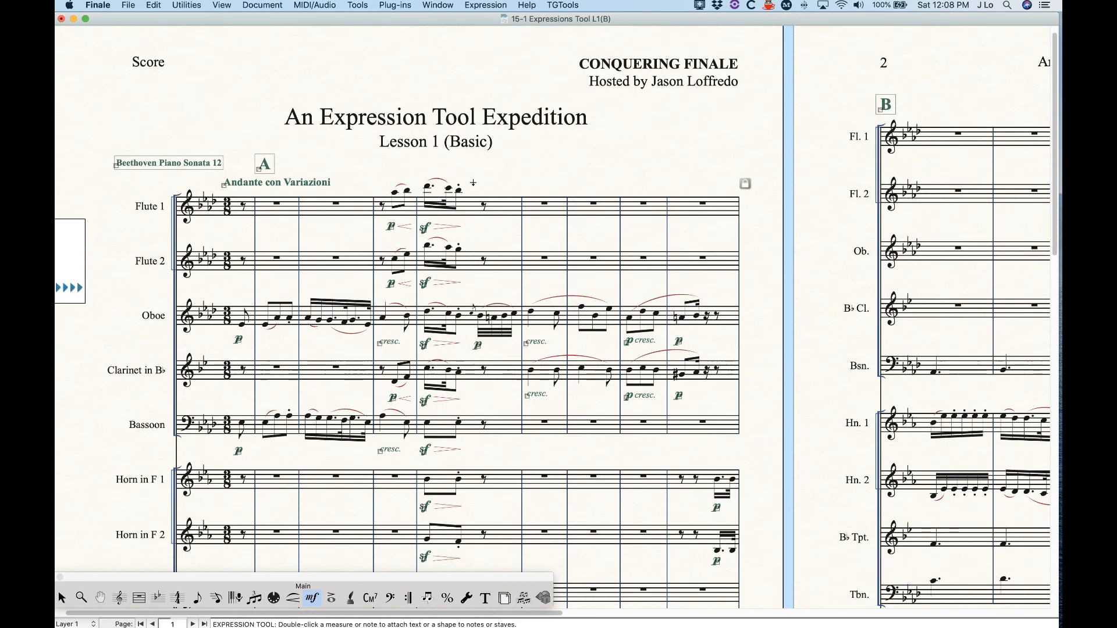
pyautogui.click(449, 234)
pyautogui.moveTo(451, 229); pyautogui.dragTo(415, 454)
pyautogui.press('4')
pyautogui.press('4')
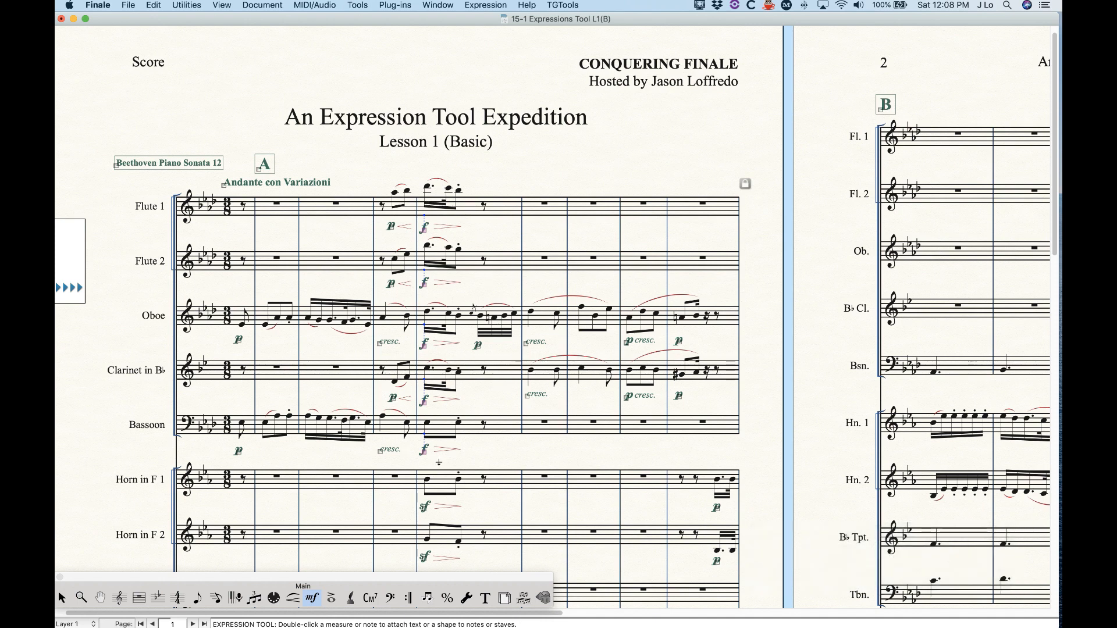
pyautogui.press('5')
pyautogui.press('5')
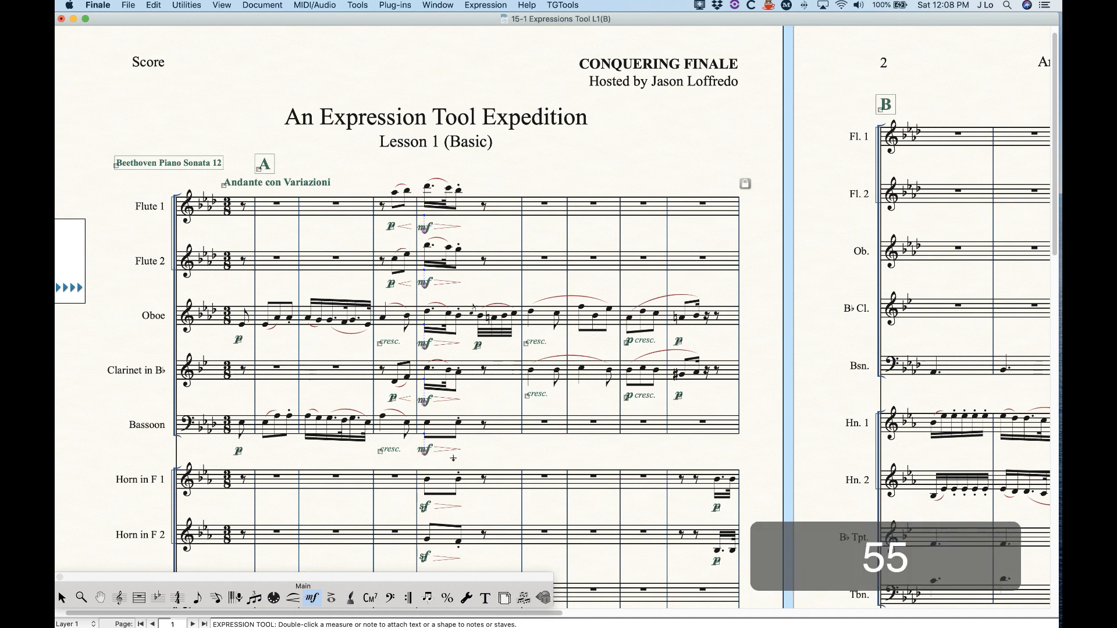
pyautogui.press('h')
pyautogui.press('h')
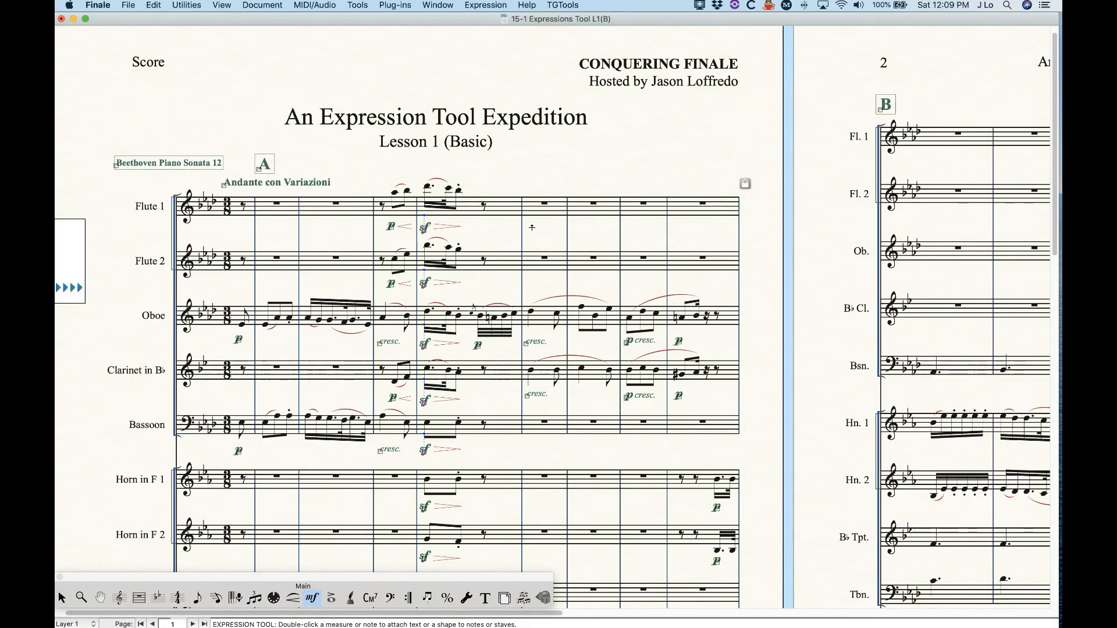
# Open the expression list at Flute 1 in measure 5, check solo in the technique texts for a metatool, and cancel.
pyautogui.doubleClick(532, 227)
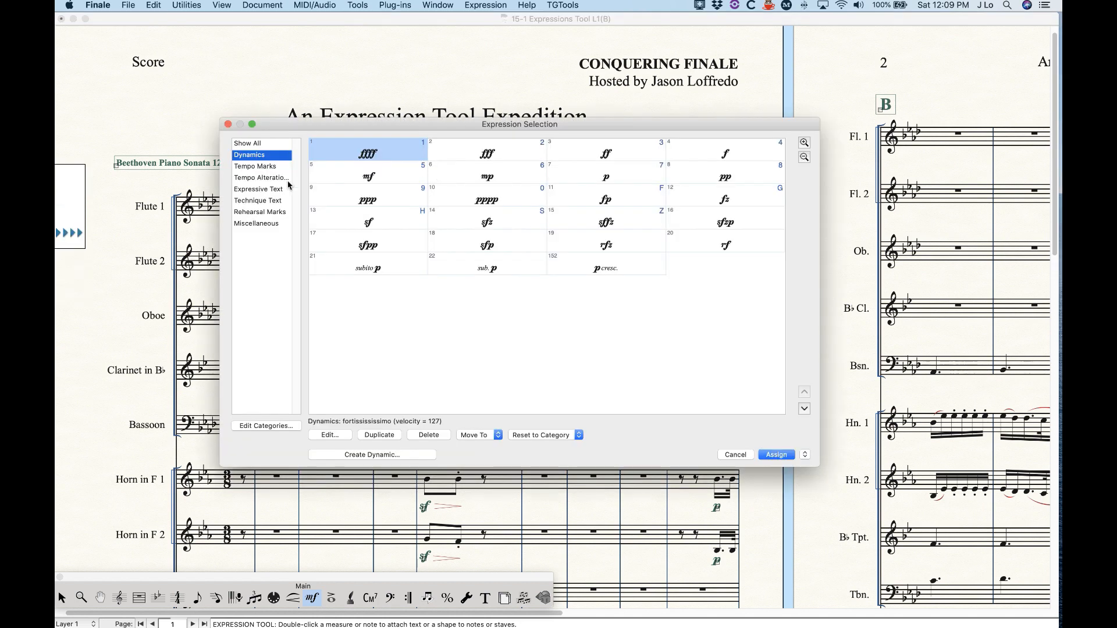
pyautogui.click(248, 201)
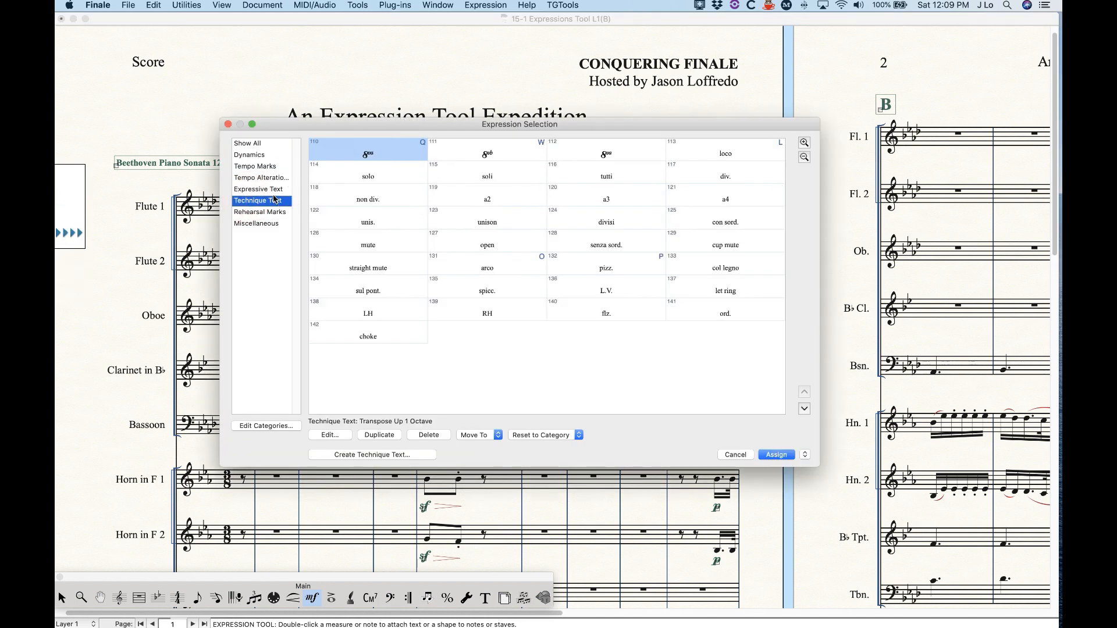
pyautogui.click(385, 173)
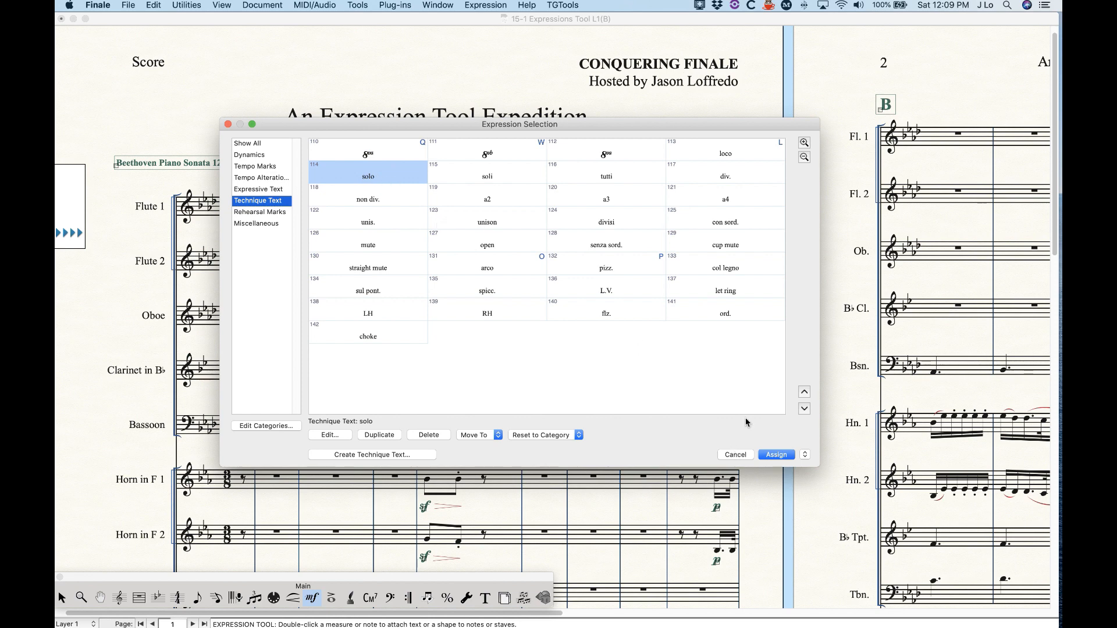
pyautogui.click(734, 455)
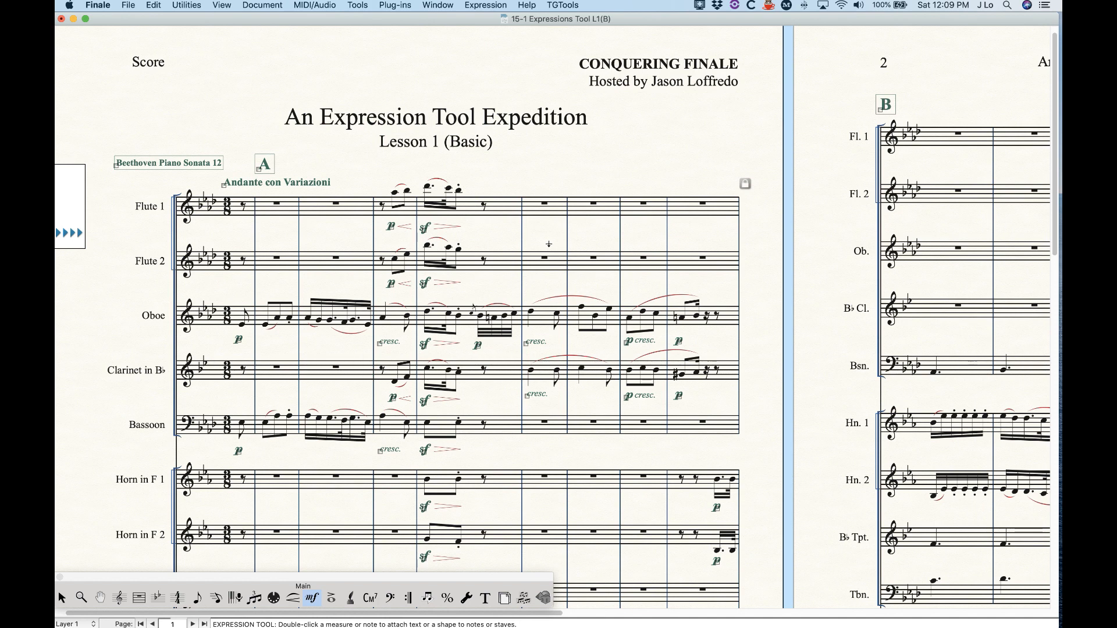
# Program metatool A with the technique text solo.
pyautogui.hotkey('shift', 'a')
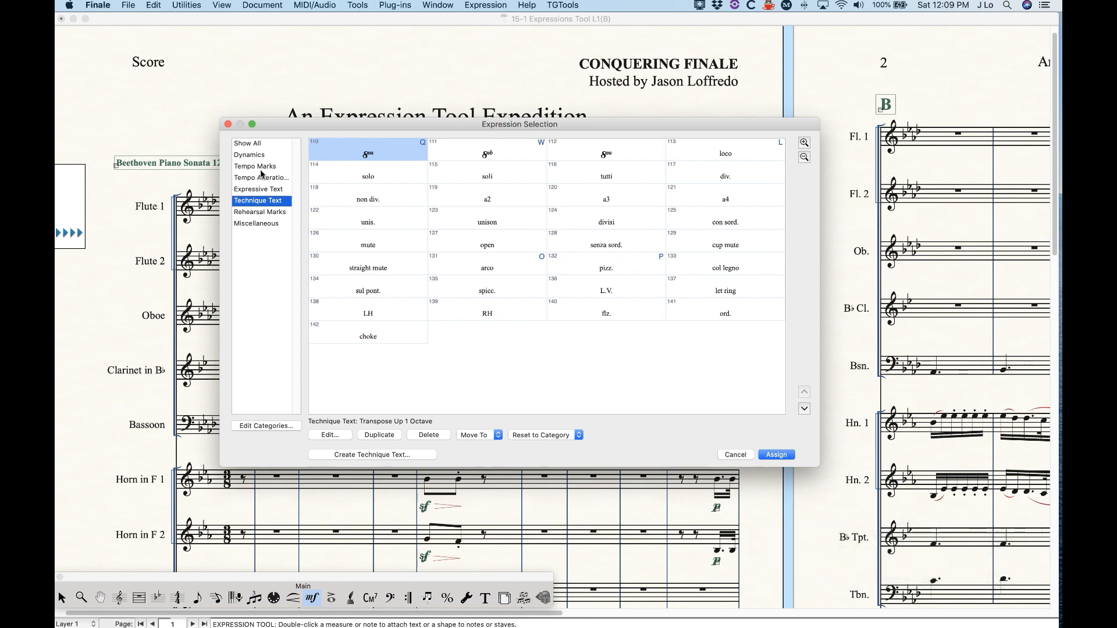
pyautogui.click(389, 177)
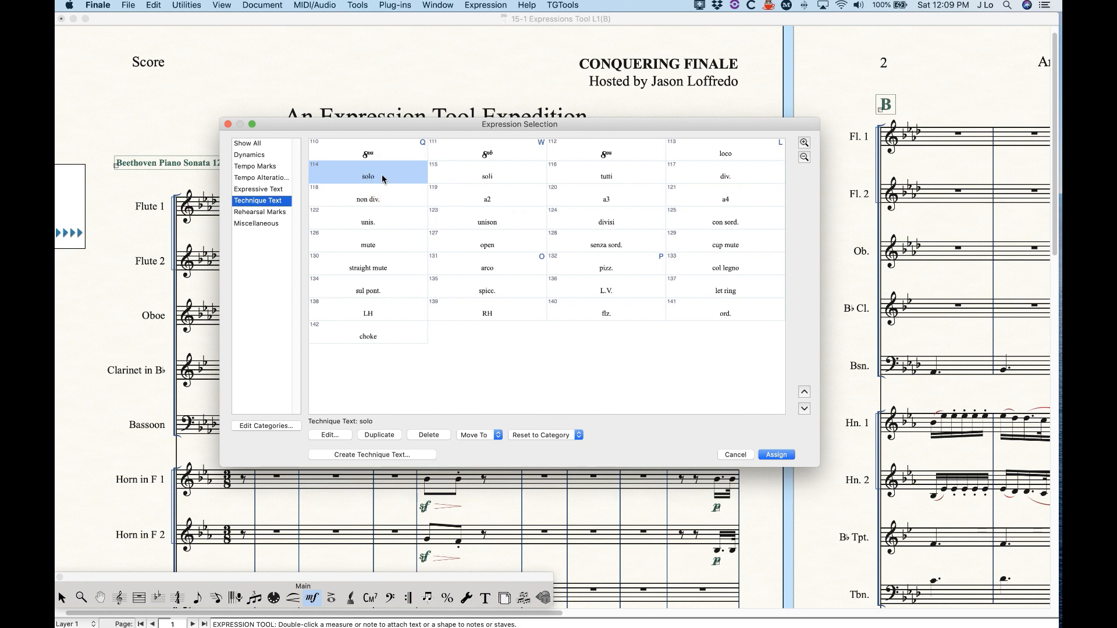
pyautogui.click(777, 454)
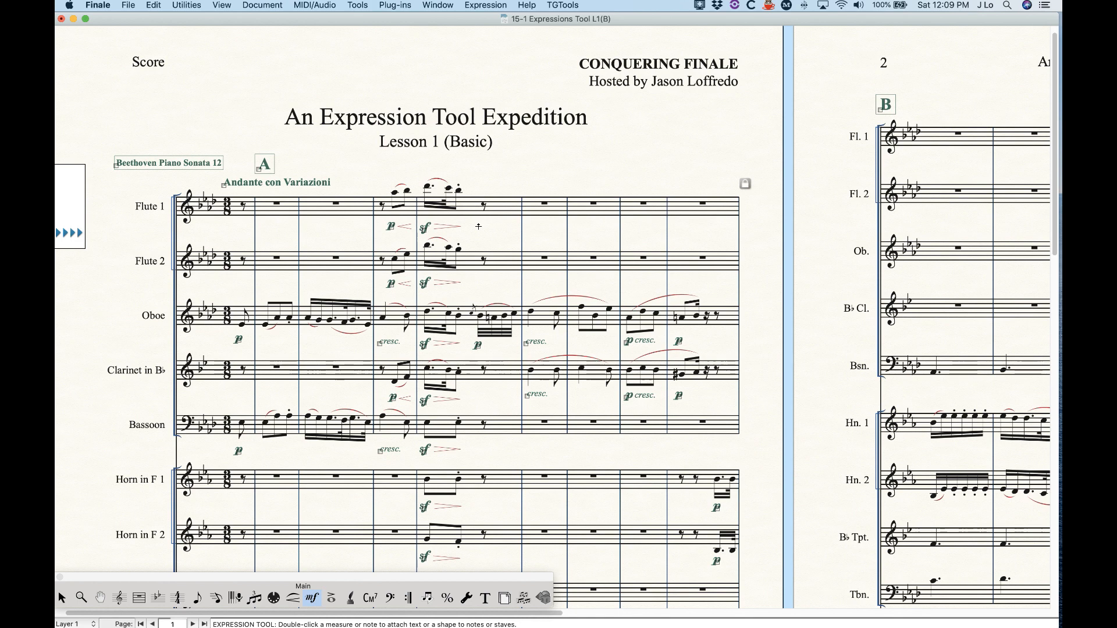
# Test the solo metatool in measure 5 of Flute 1, delete the mark, and check the metatool letters in the technique texts.
pyautogui.click(530, 225)
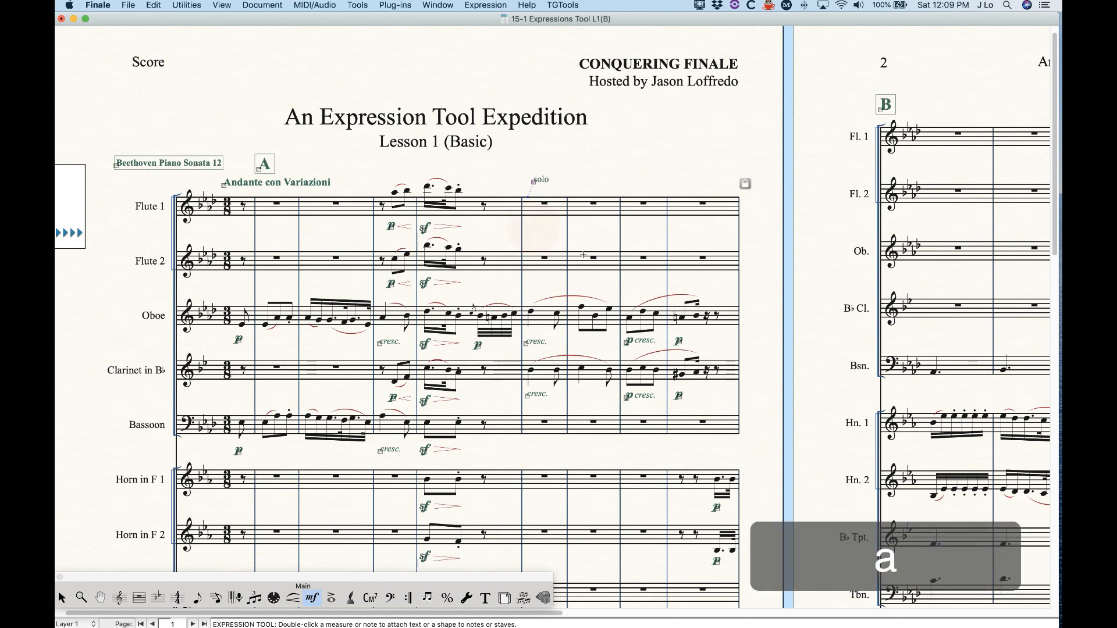
pyautogui.press('BackSpace')
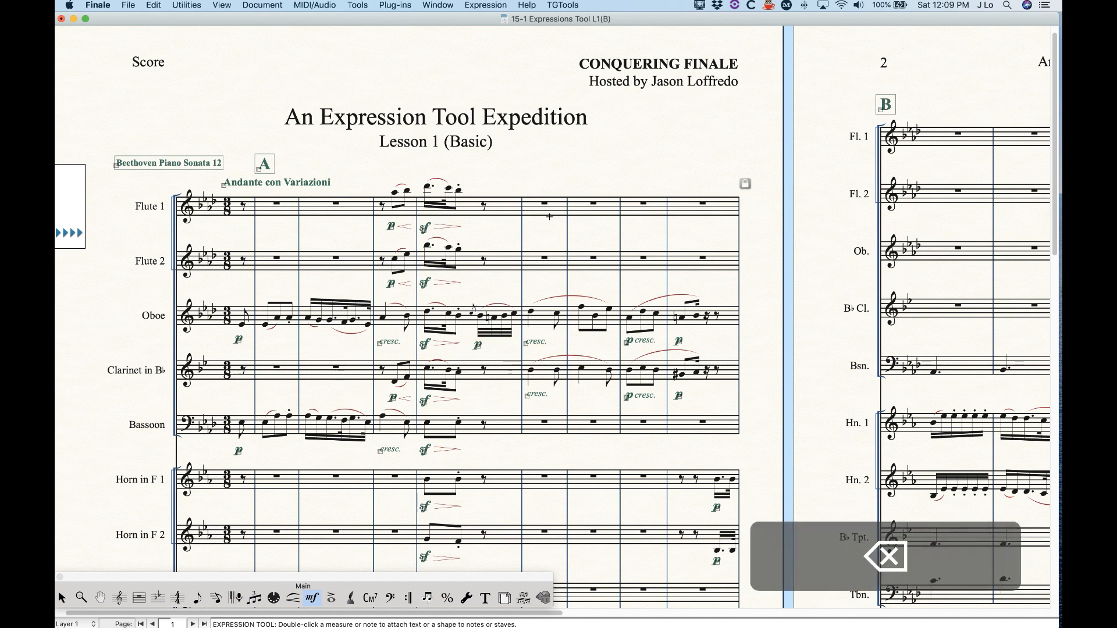
pyautogui.press('shift')
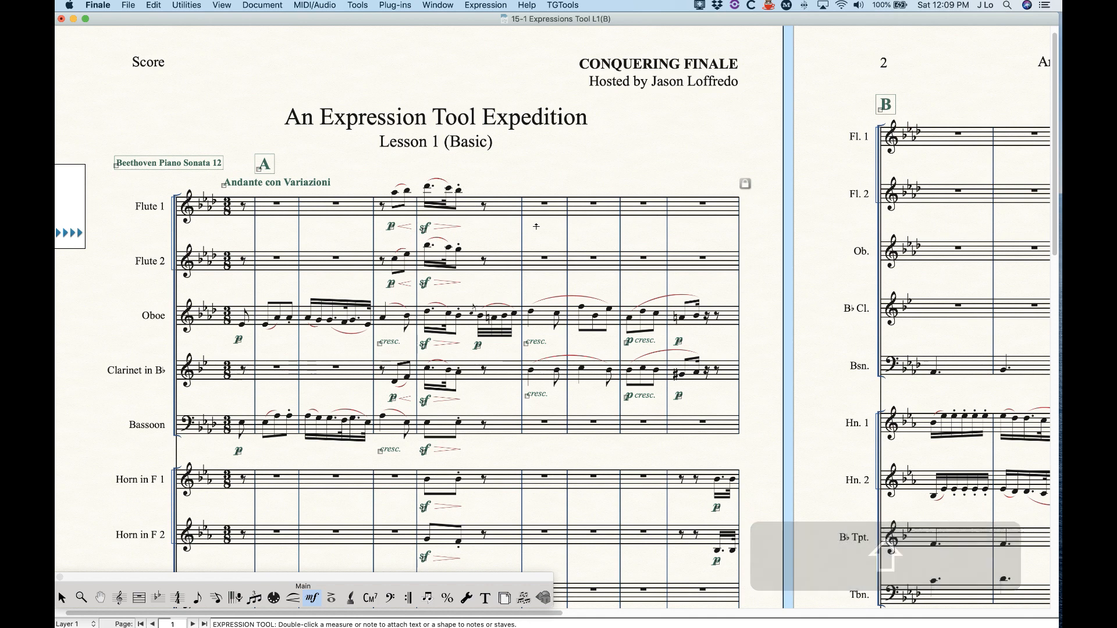
pyautogui.doubleClick(536, 226)
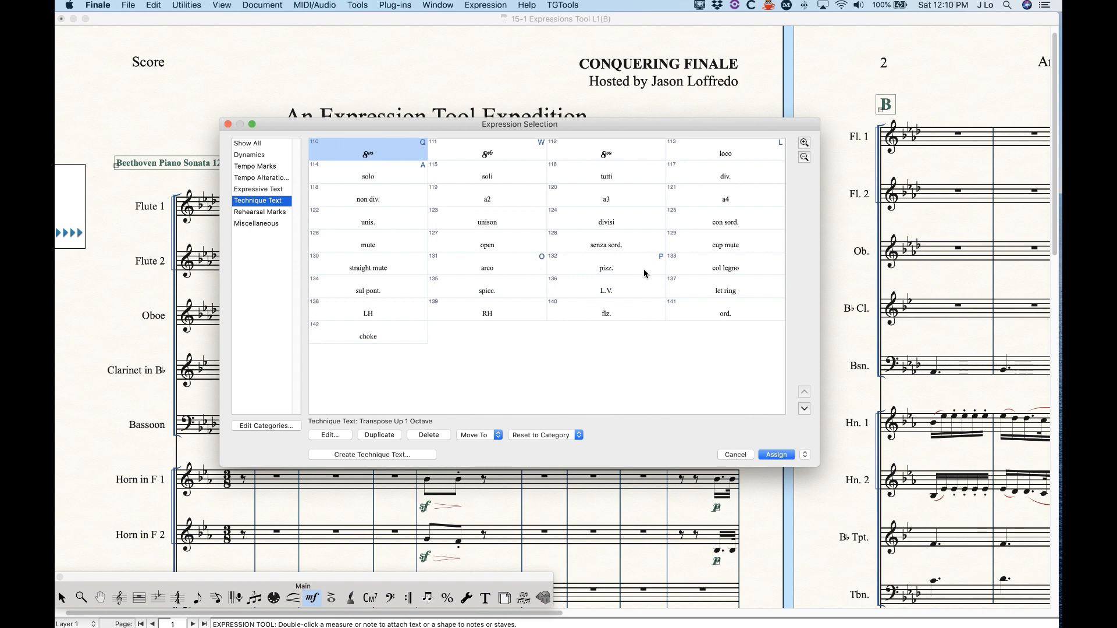
pyautogui.click(734, 454)
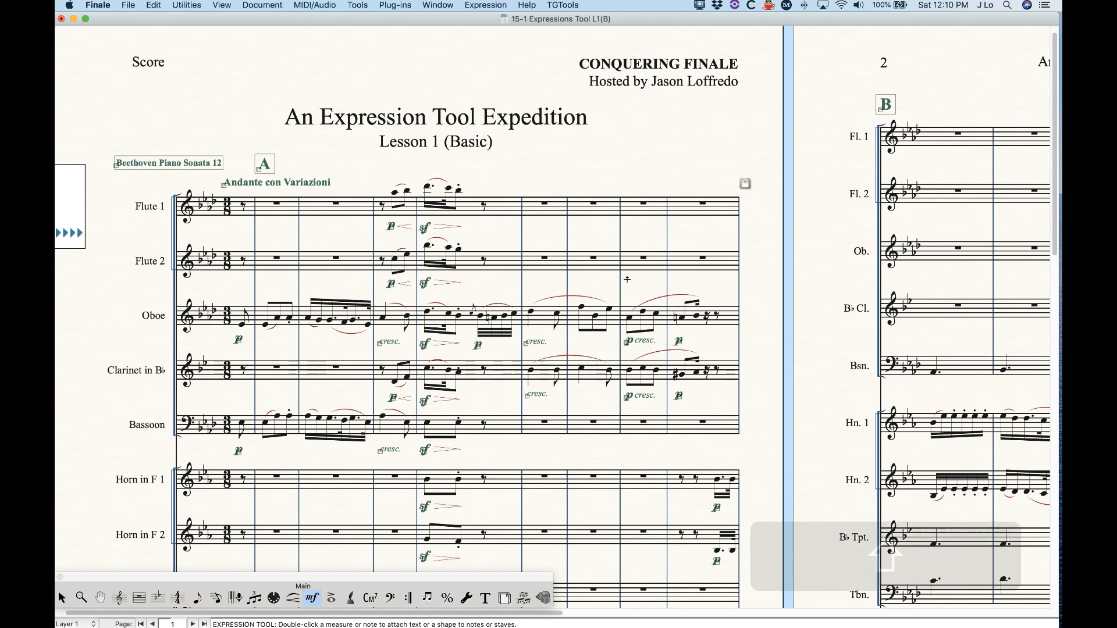
# Reprogram metatool O with the technique text open.
pyautogui.hotkey('shift', 'o')
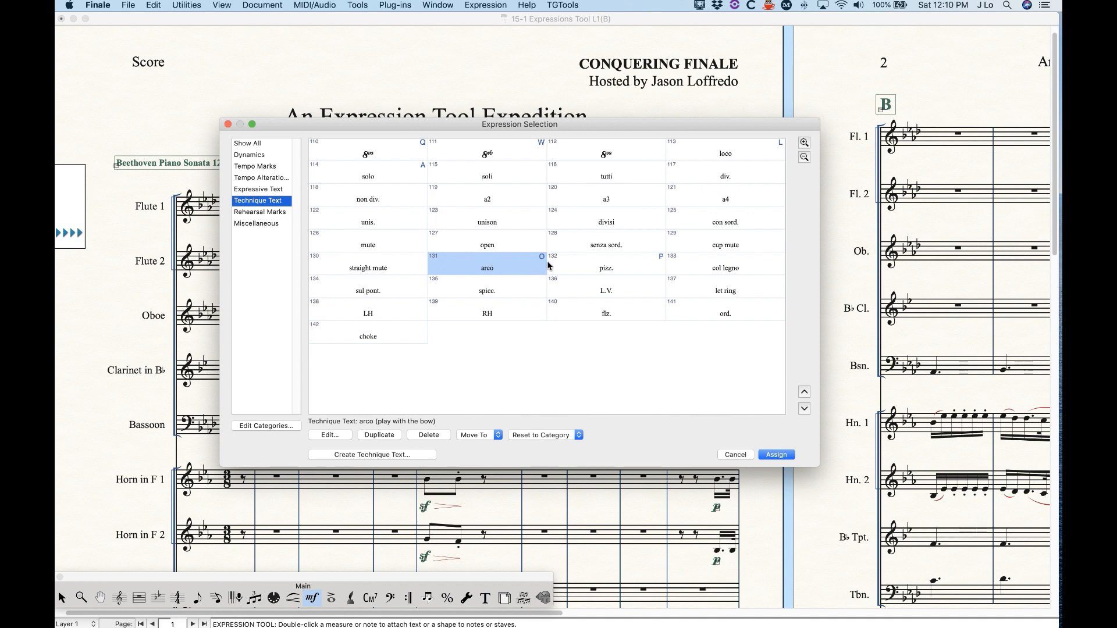
pyautogui.click(499, 246)
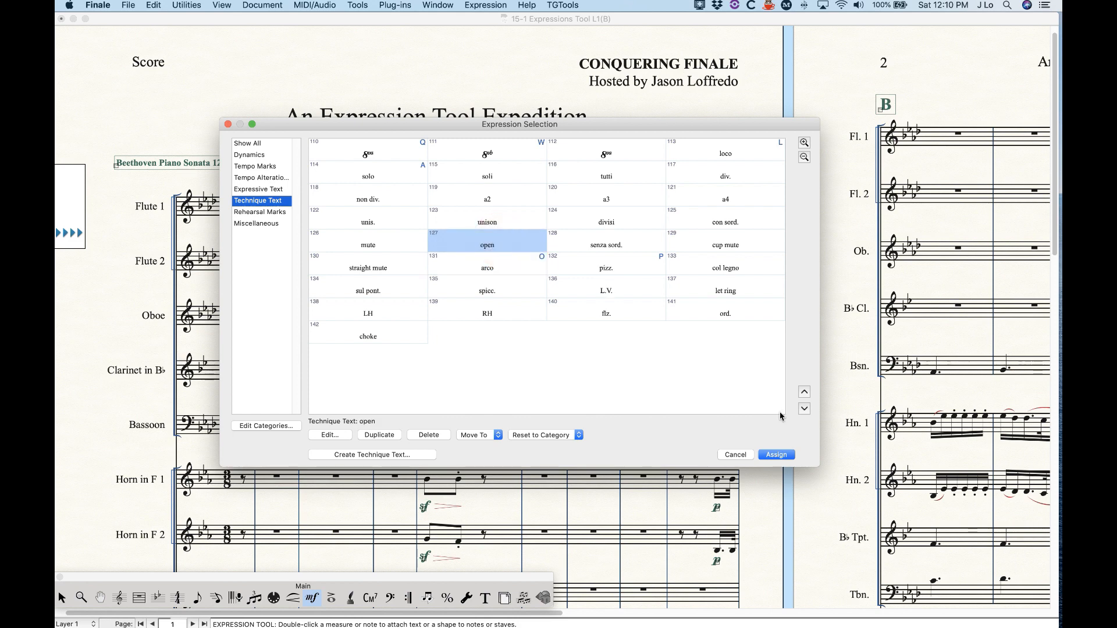
pyautogui.click(774, 455)
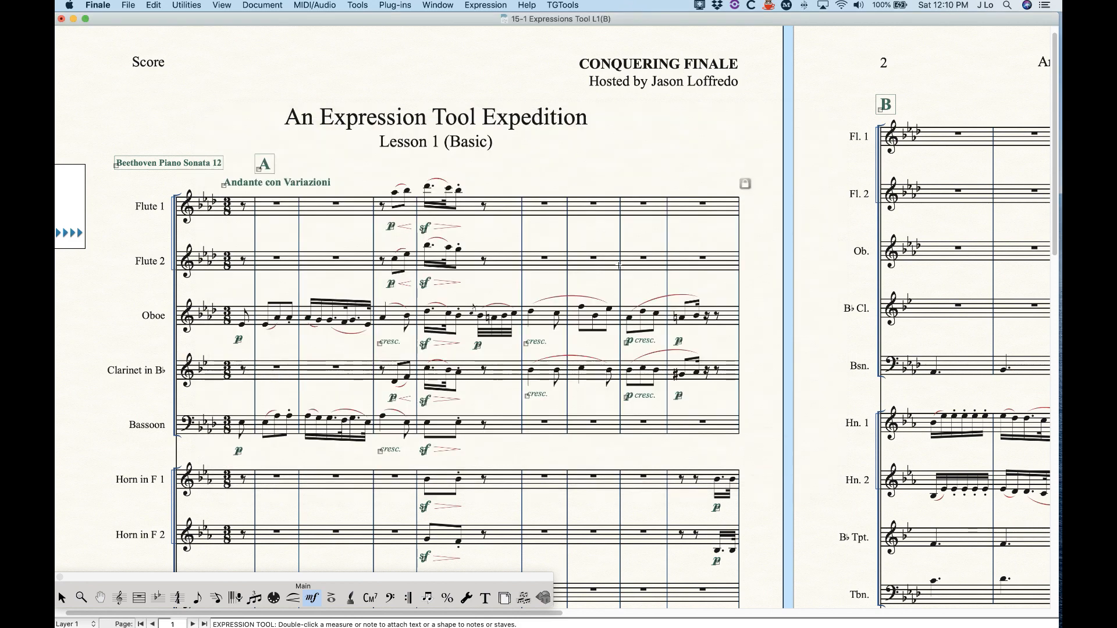
# Test metatool O in measure 6 of Flute 1, delete the open mark, and check the metatool letters in the technique texts.
pyautogui.press('o')
pyautogui.click(612, 252)
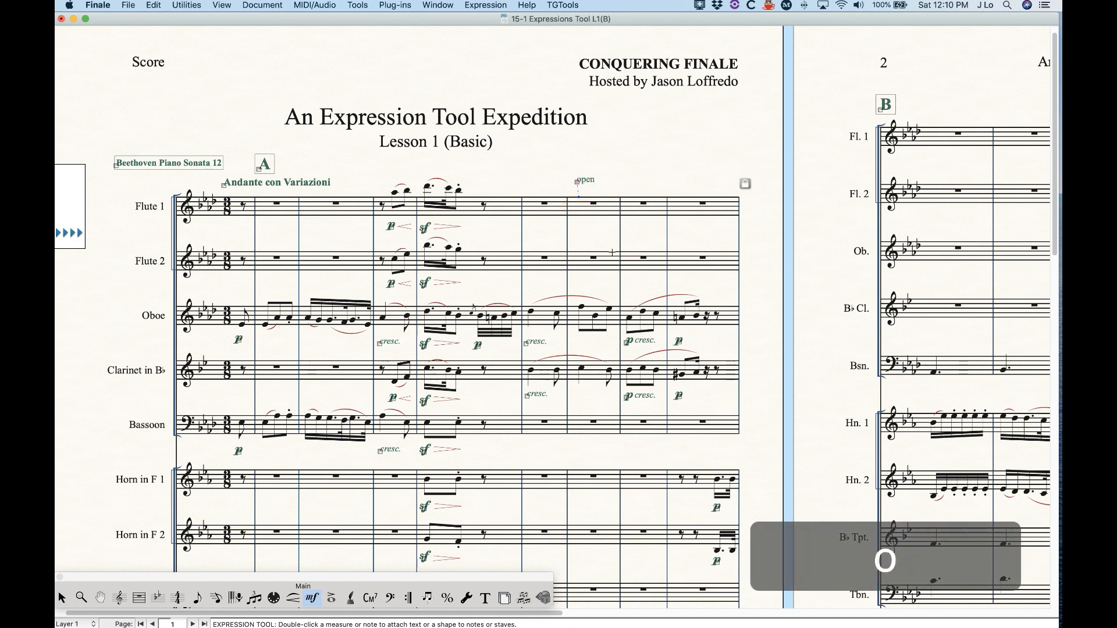
pyautogui.press('BackSpace')
pyautogui.click(575, 188)
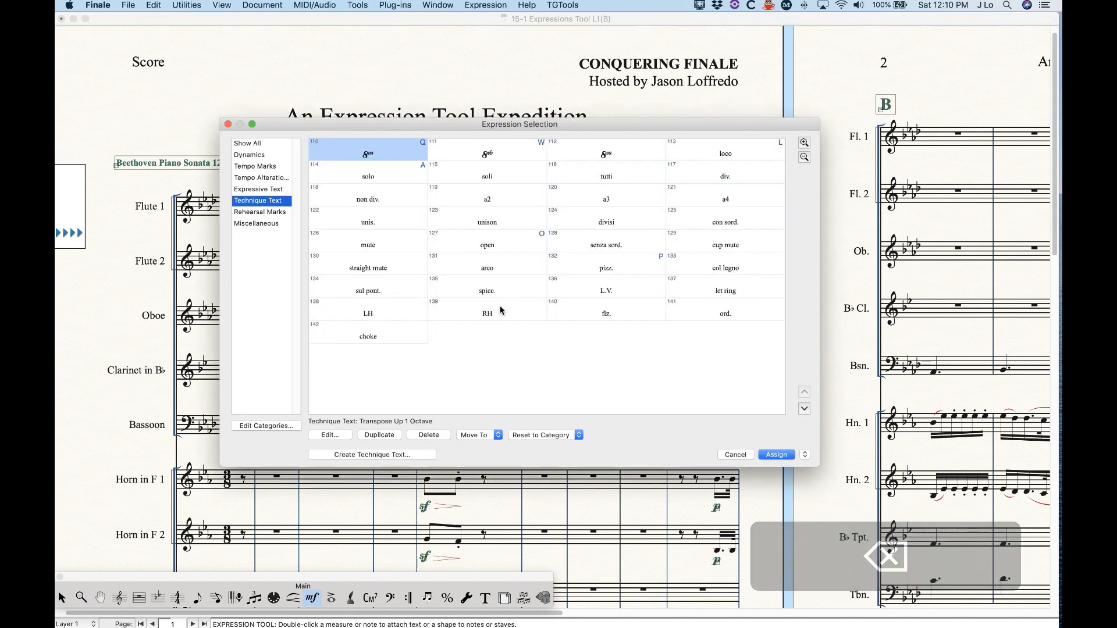
pyautogui.click(734, 454)
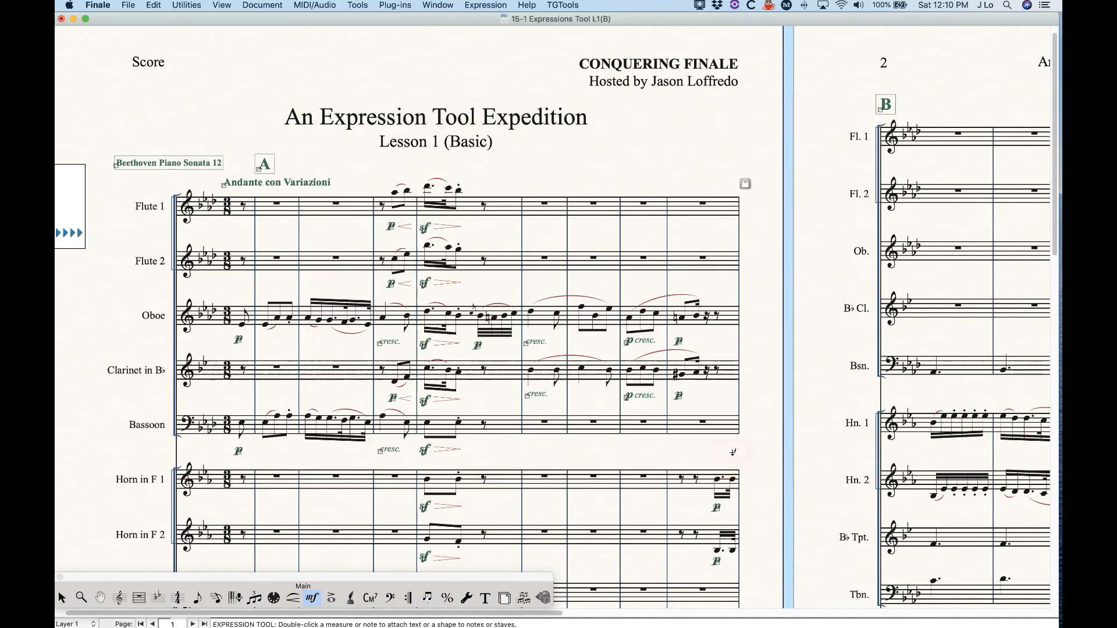
# Reassign metatool O to the technique text arco.
pyautogui.hotkey('shift', 'o')
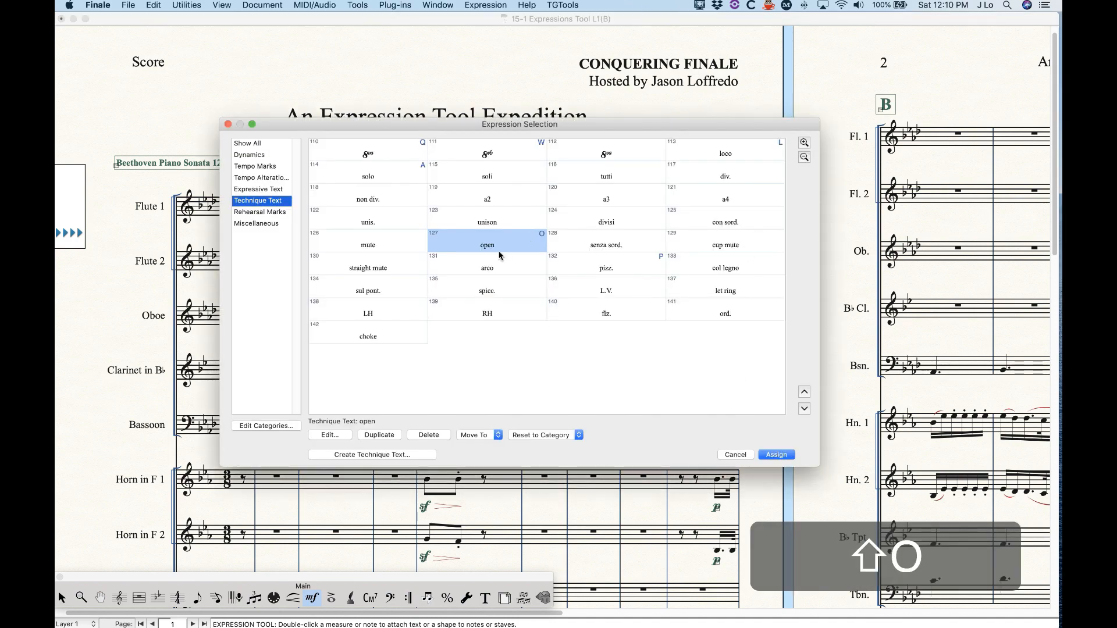
pyautogui.click(495, 268)
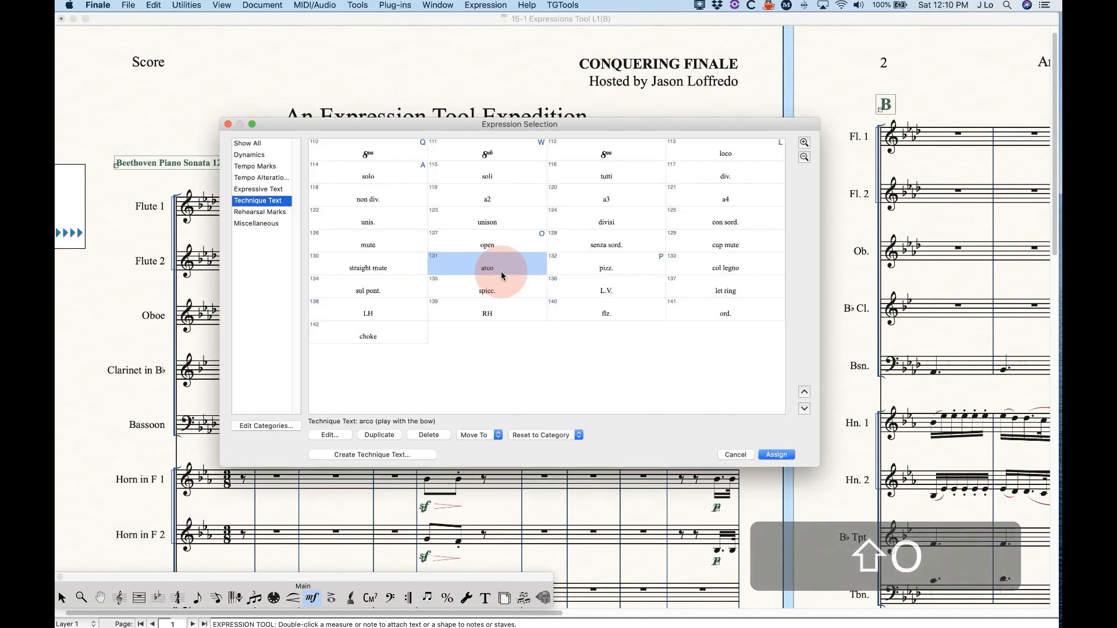
pyautogui.click(773, 457)
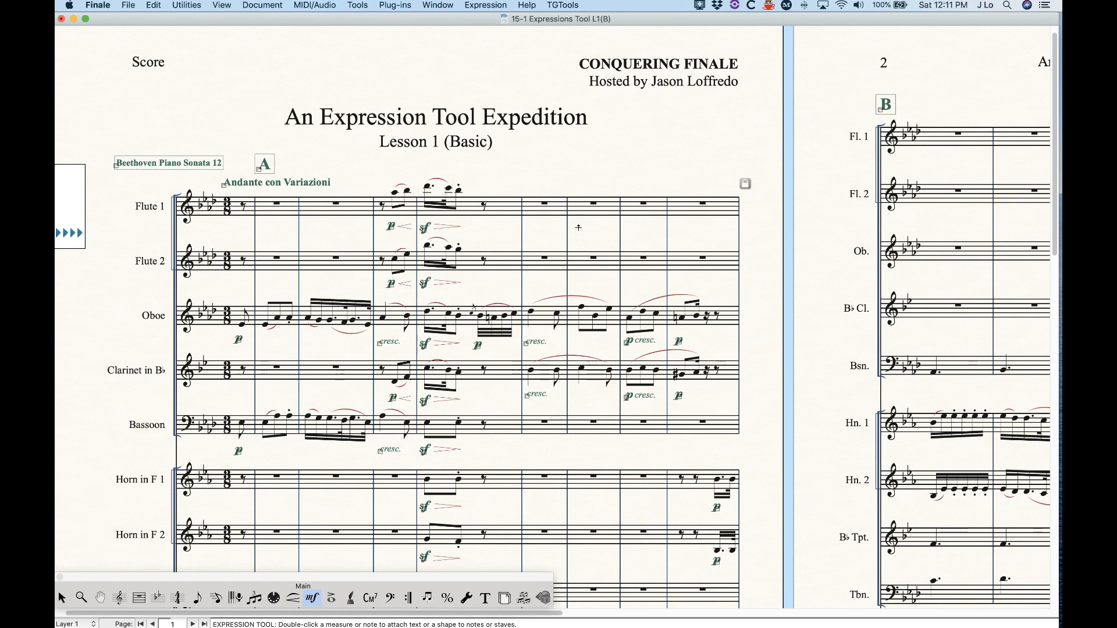
# Open the expression list for measure 6 of Flute 1 and browse the rehearsal mark, expressive text, dynamics and technique text categories.
pyautogui.doubleClick(578, 227)
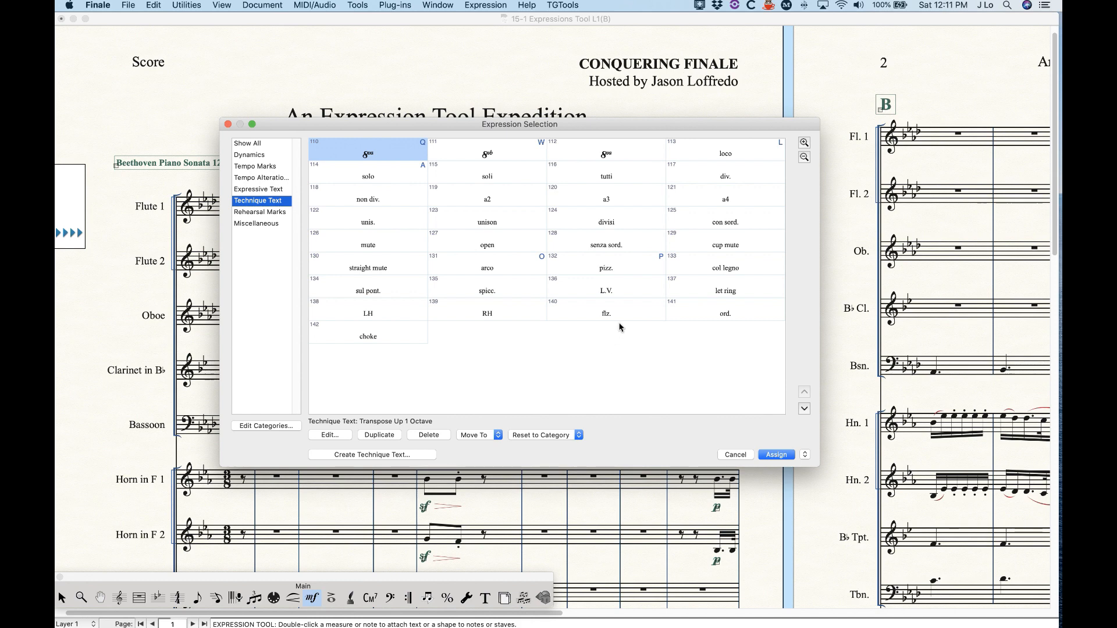
pyautogui.click(266, 212)
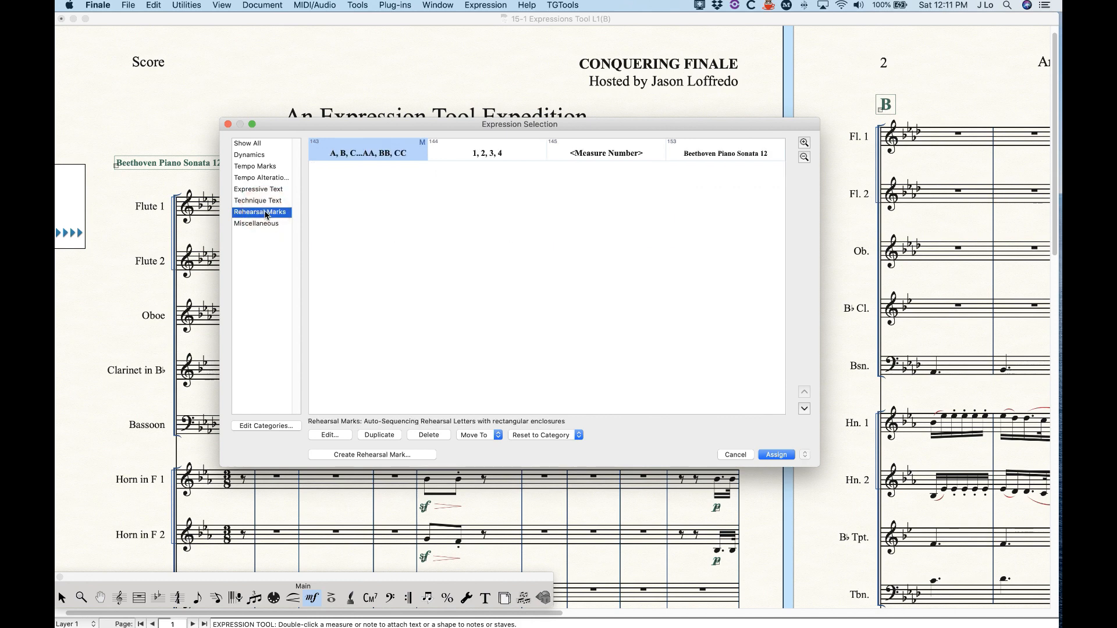
pyautogui.click(261, 190)
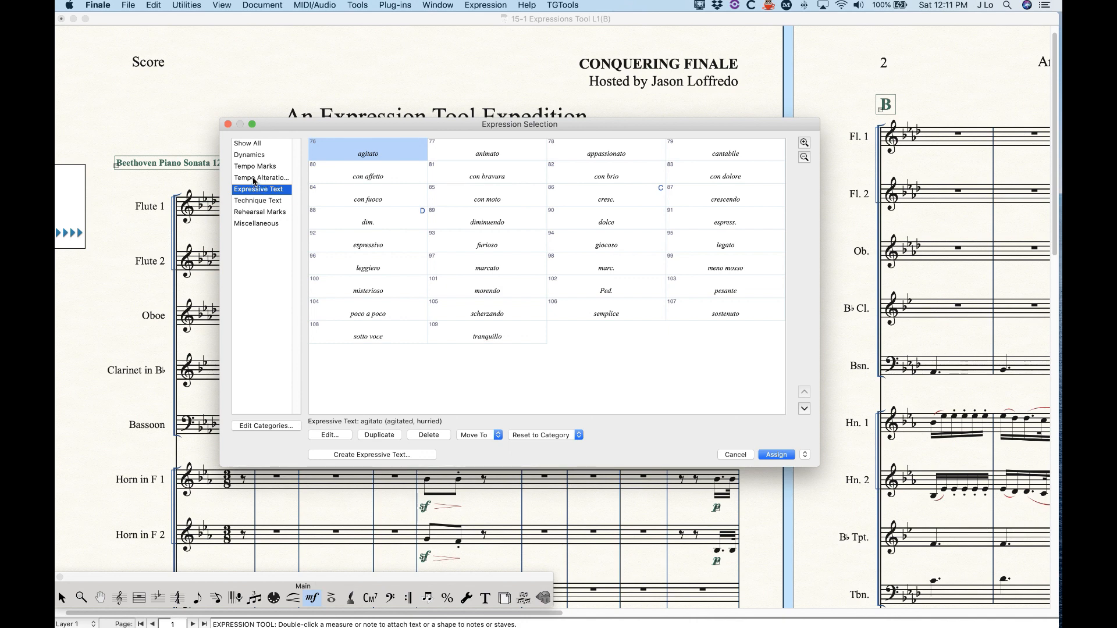
pyautogui.click(250, 155)
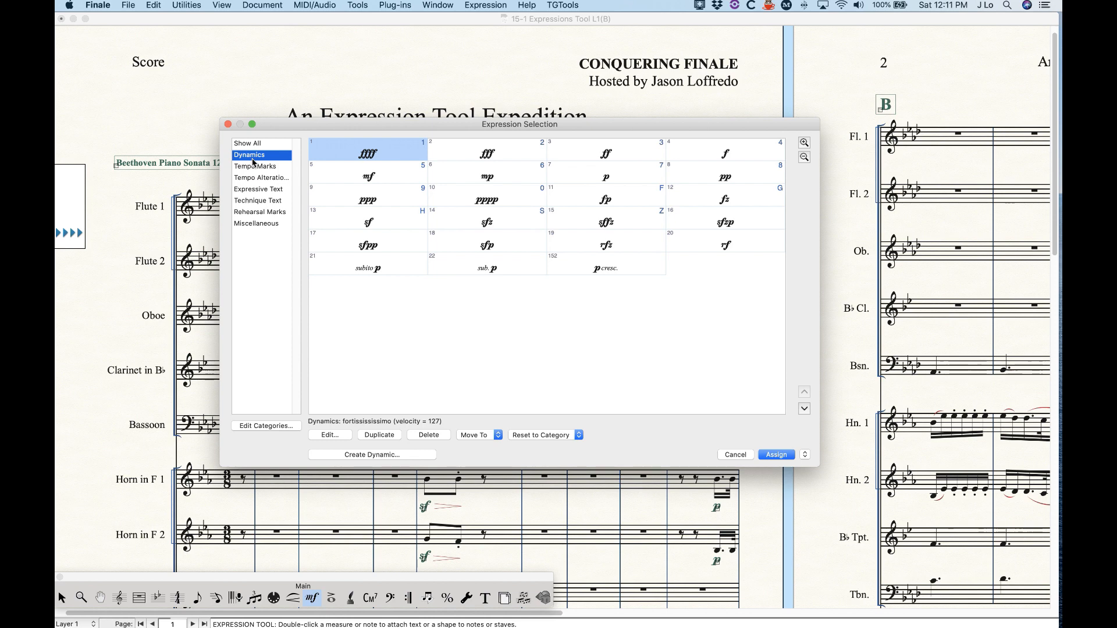
pyautogui.click(269, 201)
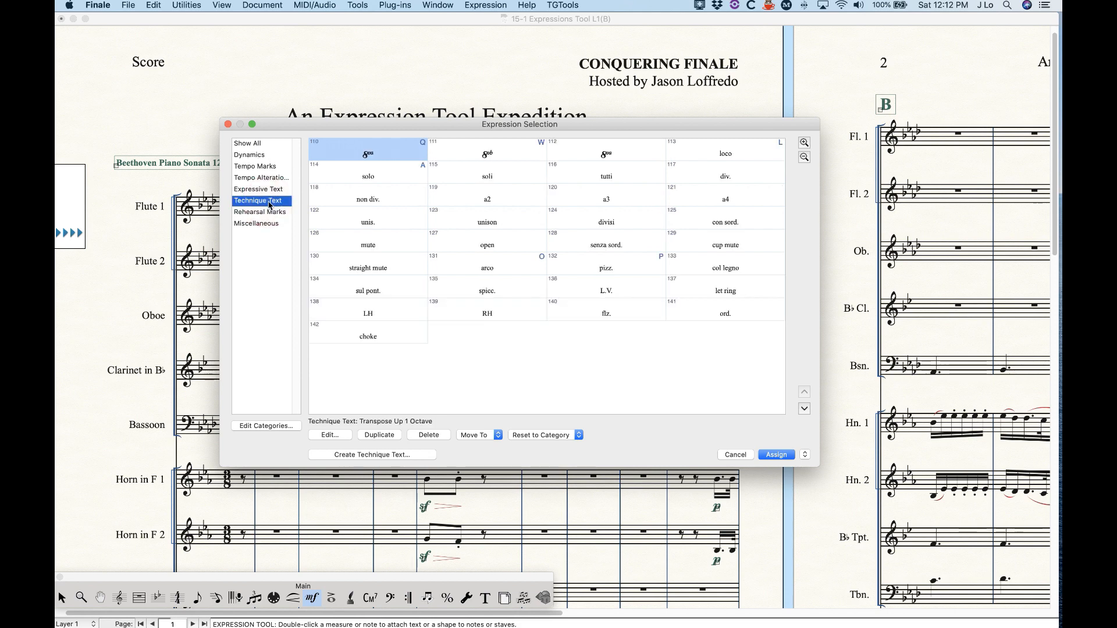
# Create an expressive text reading Loudly and try it out in measure 6 of Flute 1, removing the placed mark.
pyautogui.click(260, 191)
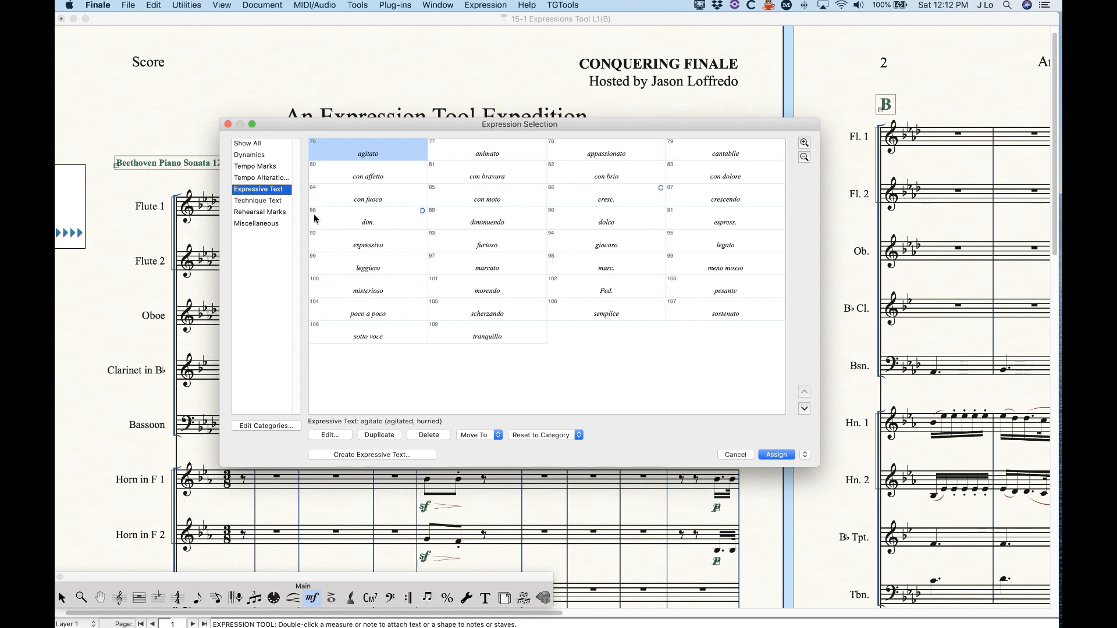
pyautogui.click(350, 454)
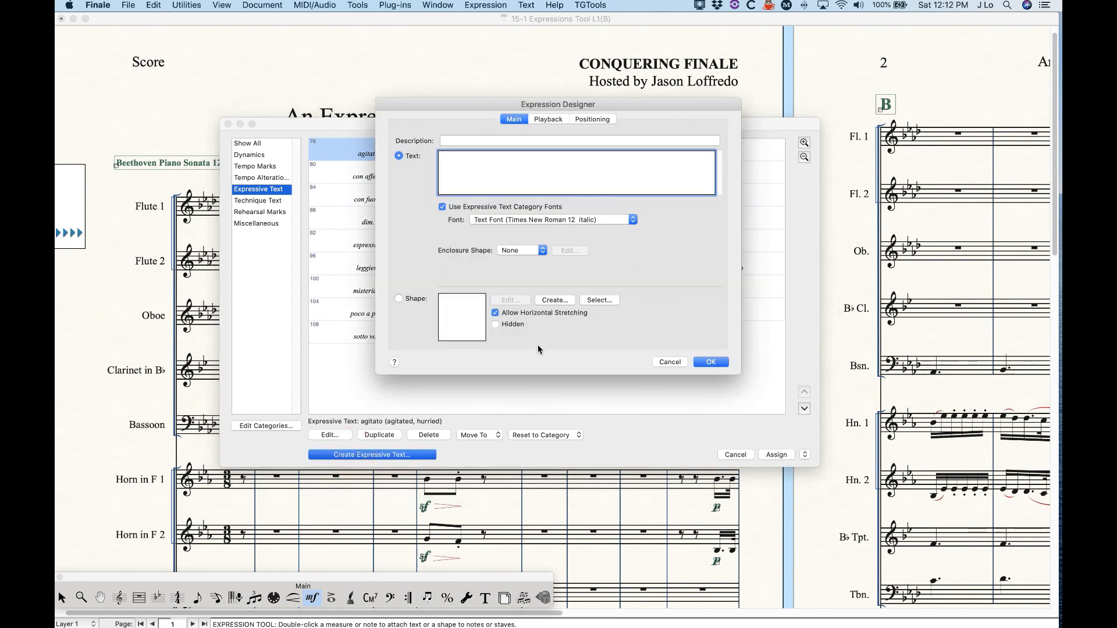
pyautogui.write('Loudly')
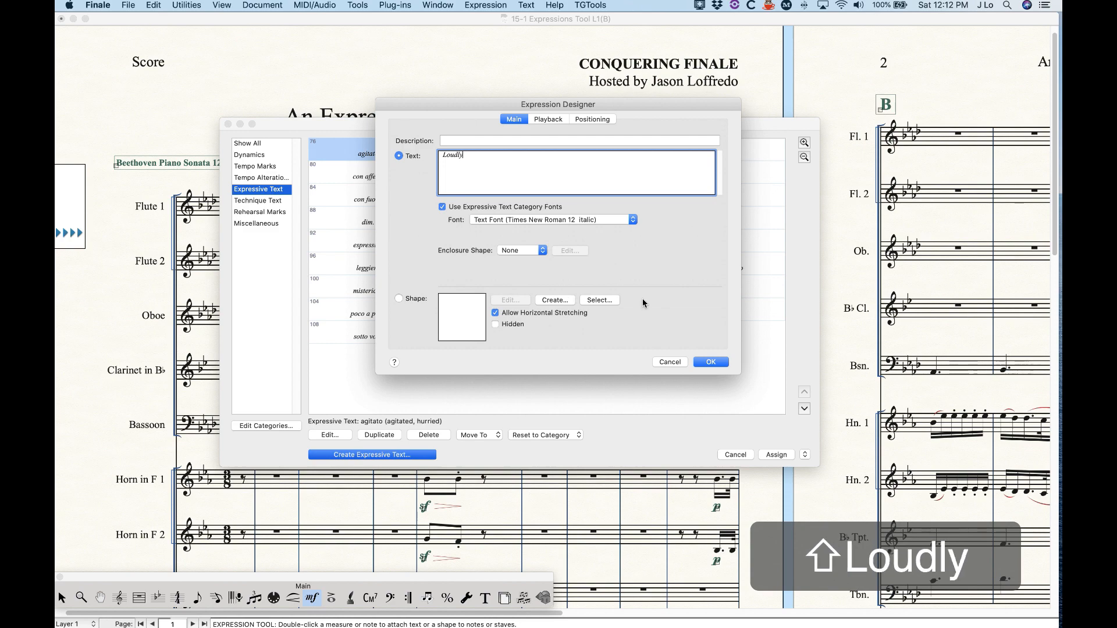
pyautogui.click(704, 362)
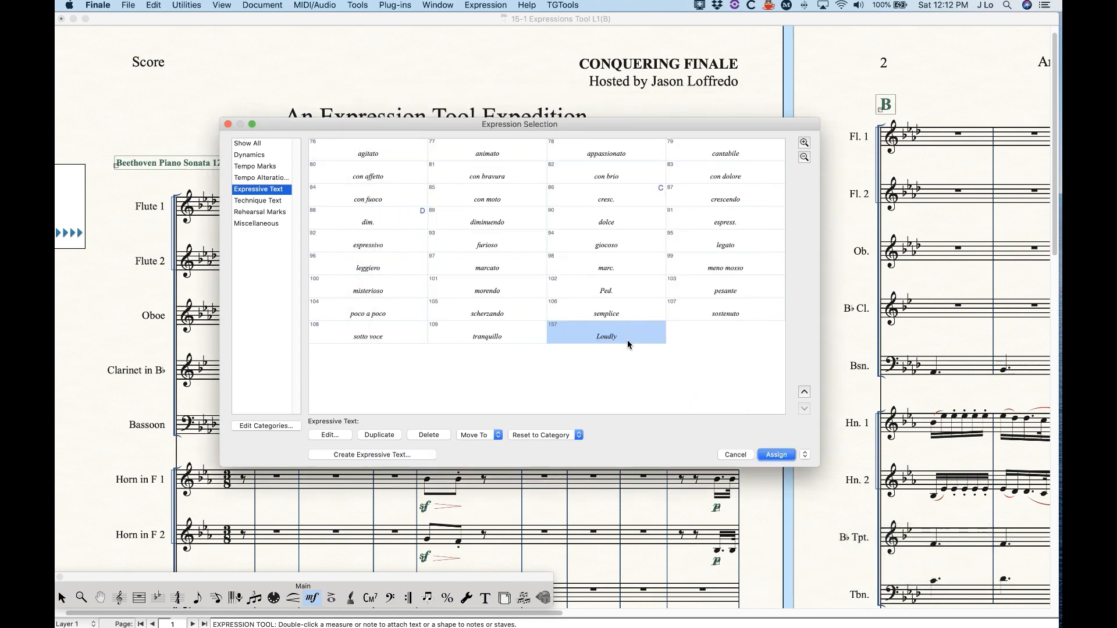
pyautogui.doubleClick(584, 336)
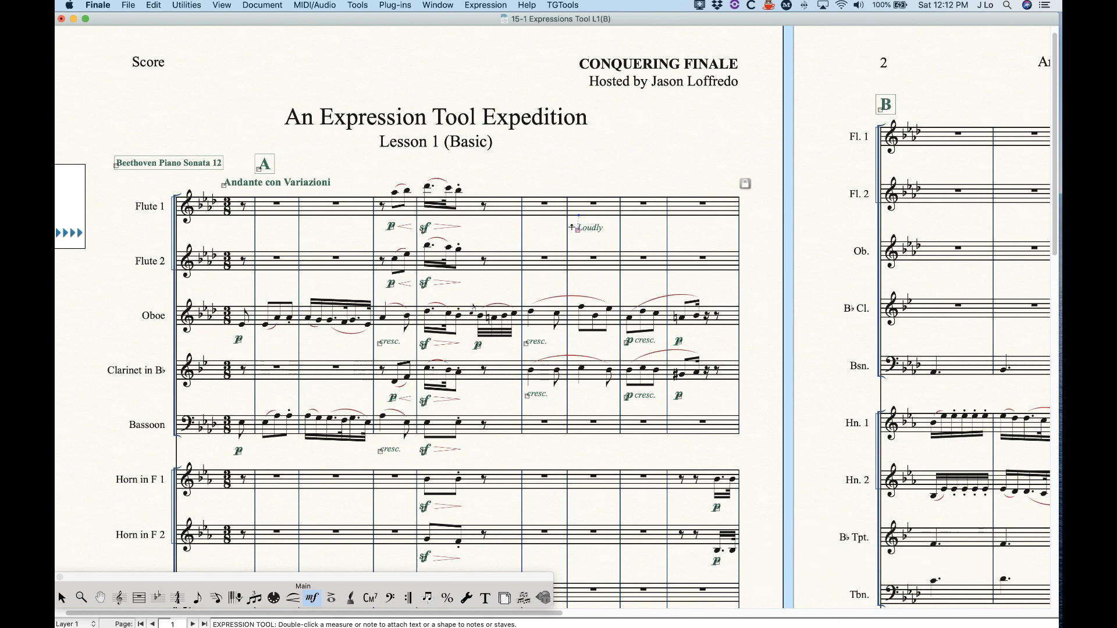
pyautogui.press('BackSpace')
# Duplicate the Adagio quarter note = 56 tempo mark in the expression list for measure 6.
pyautogui.click(576, 188)
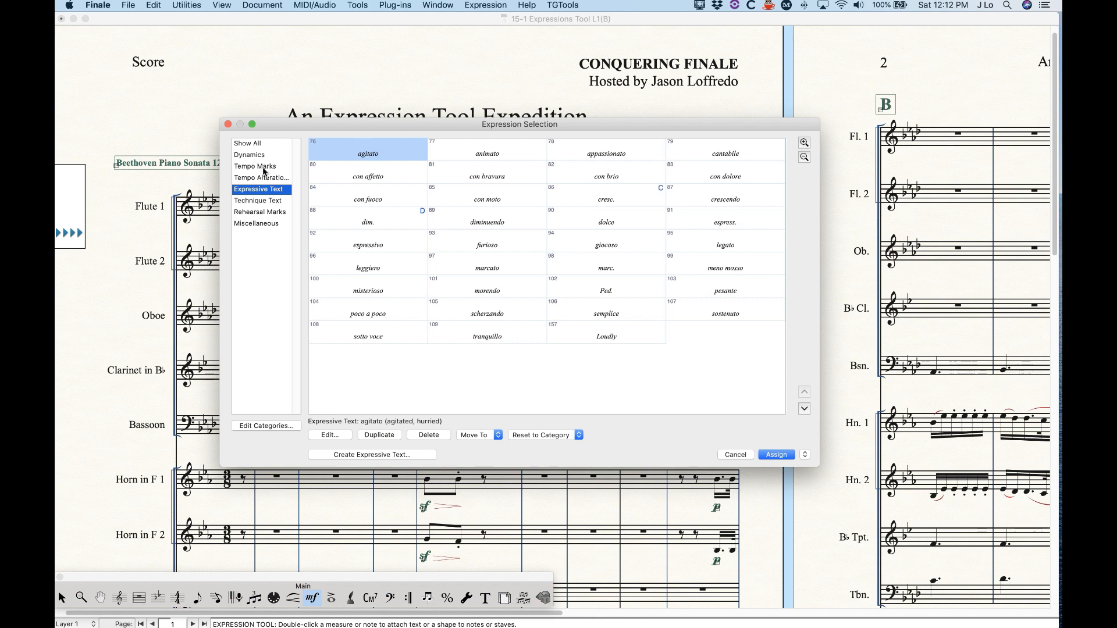
pyautogui.click(263, 167)
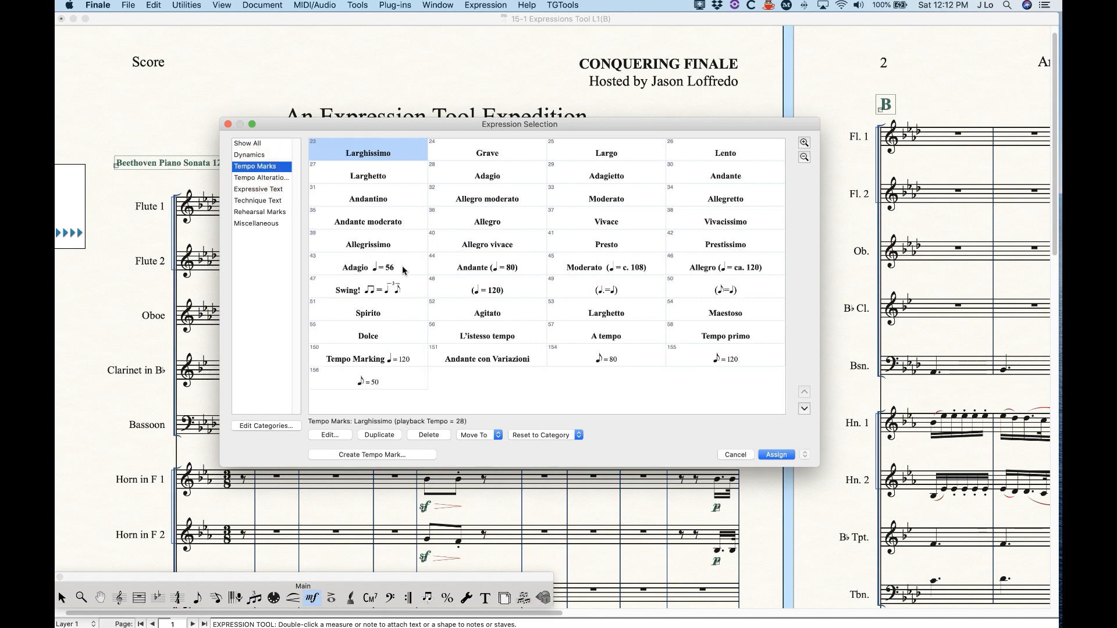
pyautogui.click(365, 269)
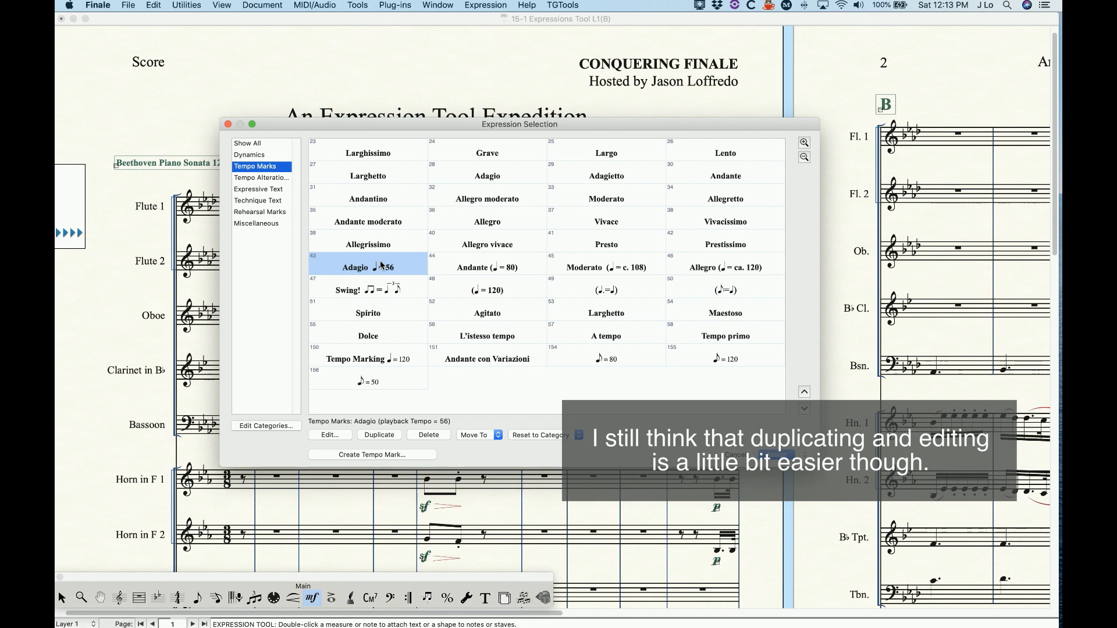
pyautogui.click(382, 436)
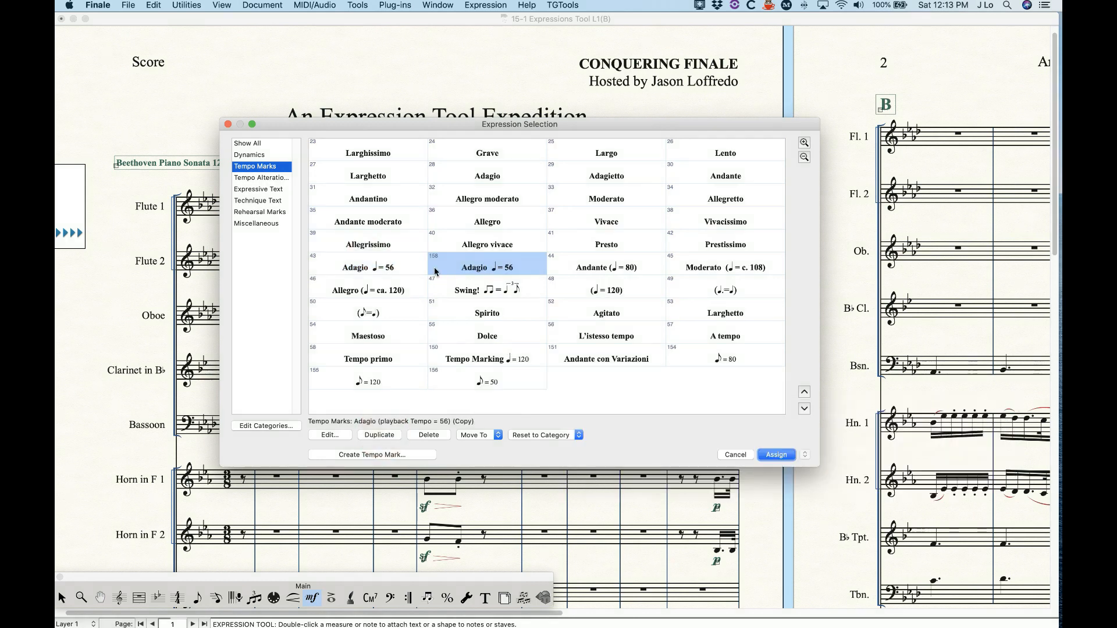
# Edit the duplicated tempo mark's text to read Tempo quarter note = 67.
pyautogui.click(329, 435)
pyautogui.click(520, 172)
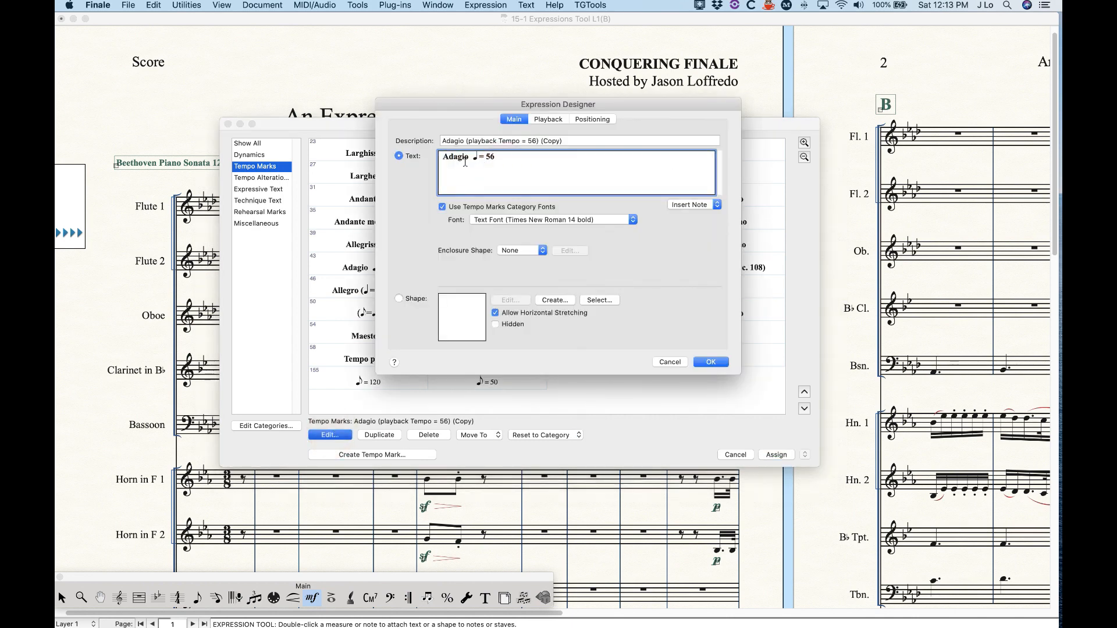
pyautogui.moveTo(465, 160); pyautogui.dragTo(417, 153)
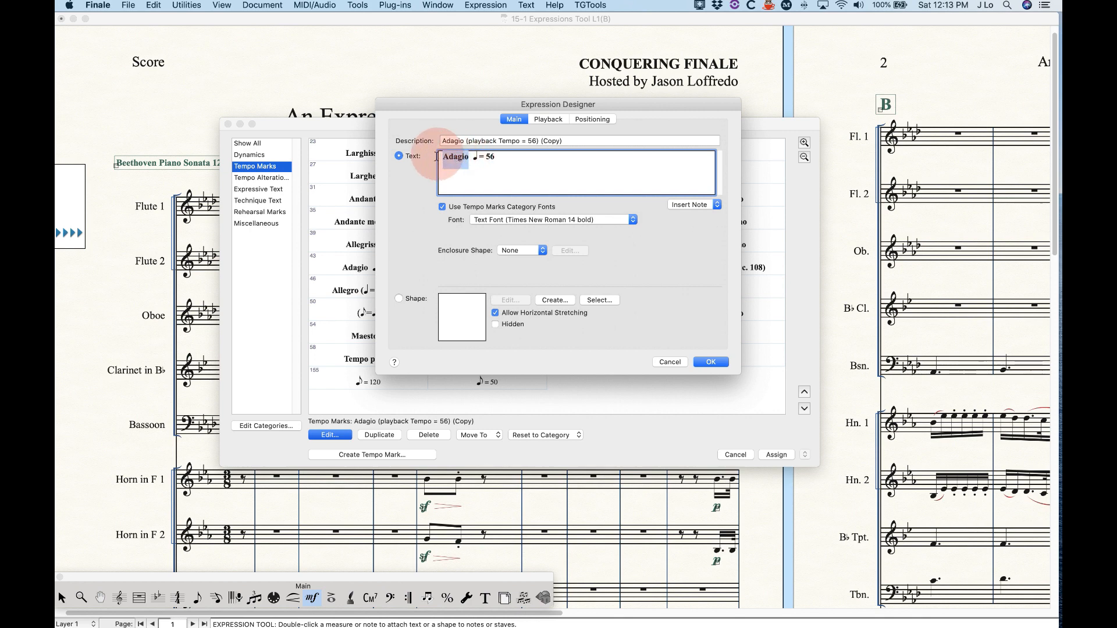
pyautogui.write('Tempoo')
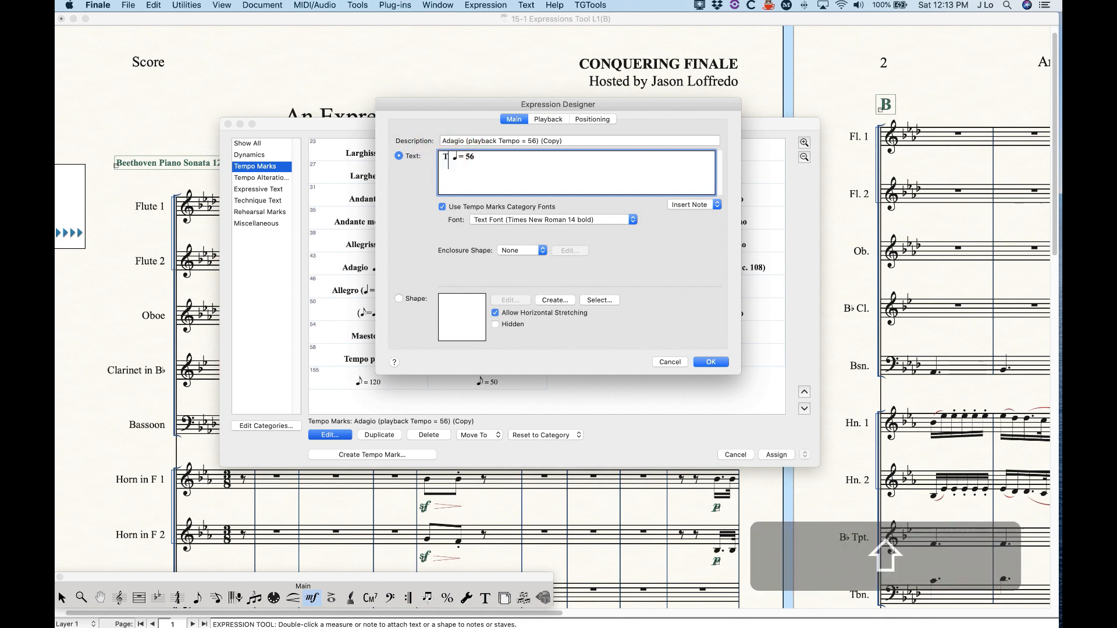
pyautogui.press('BackSpace')
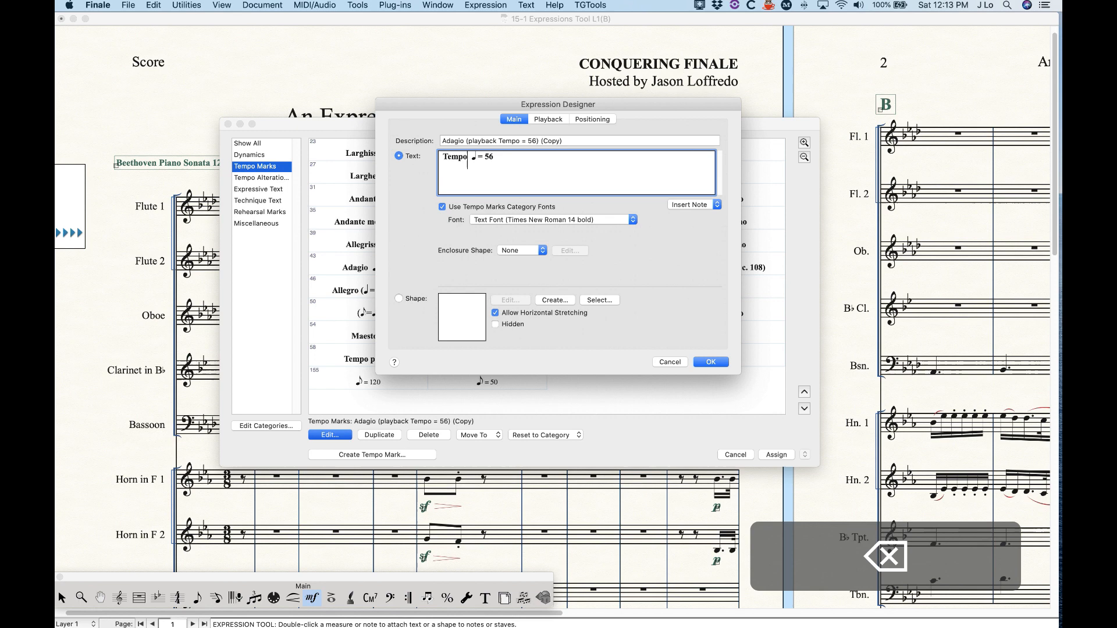
pyautogui.moveTo(494, 157); pyautogui.dragTo(486, 158)
pyautogui.write('67')
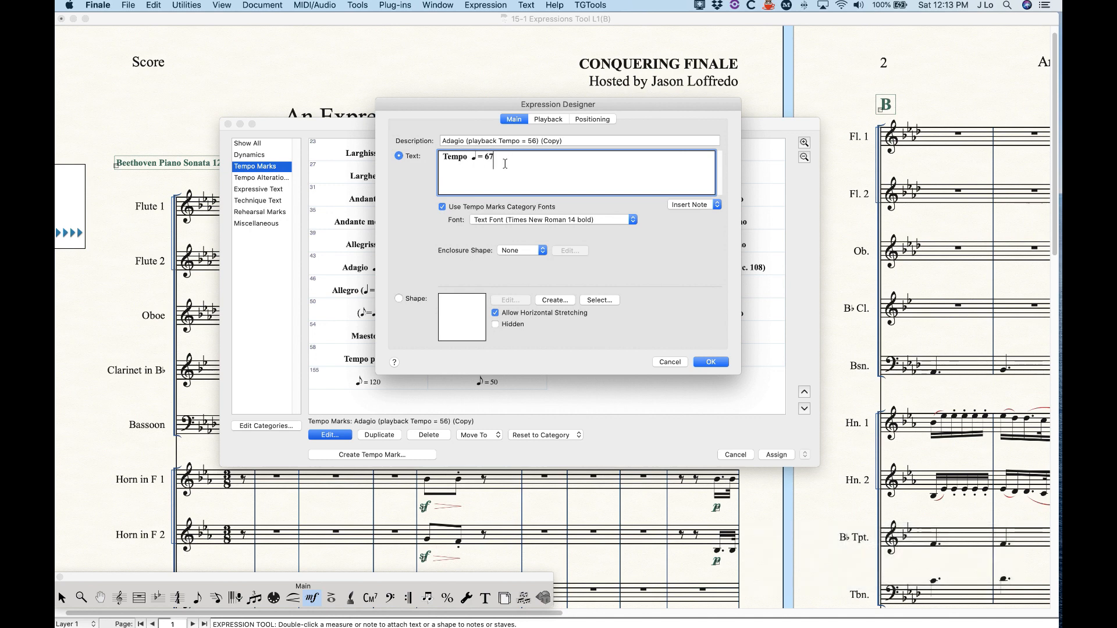
# Remove the extra space between the note symbol and the equals sign in the tempo mark's text.
pyautogui.press('Left')
pyautogui.press('Left')
pyautogui.press('Left')
pyautogui.press('Left')
pyautogui.press('Left')
pyautogui.press('Right')
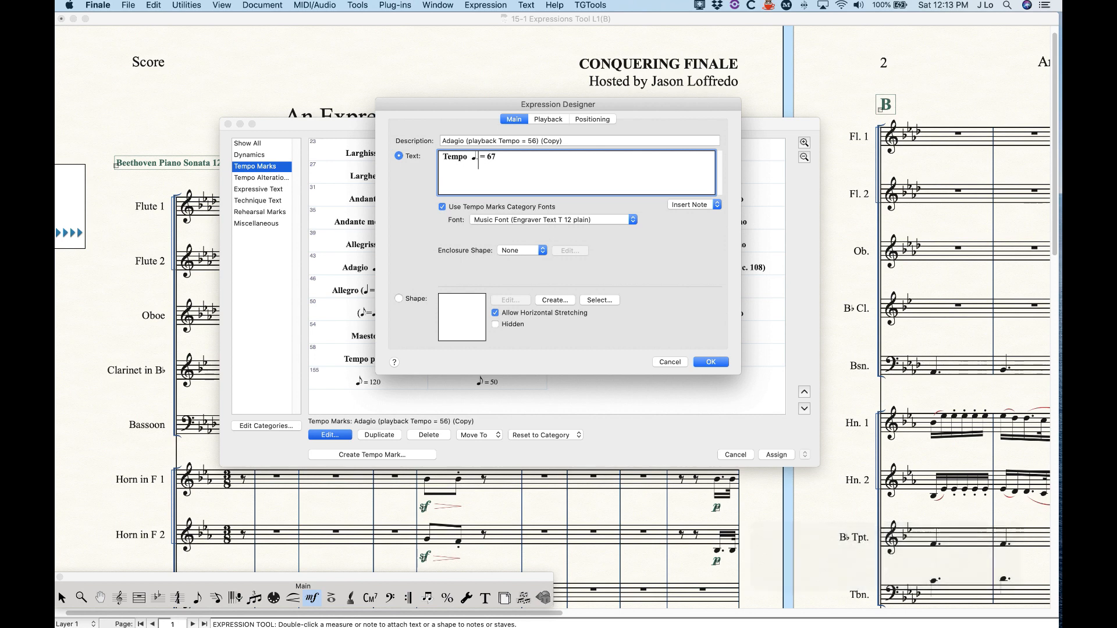
pyautogui.press('BackSpace')
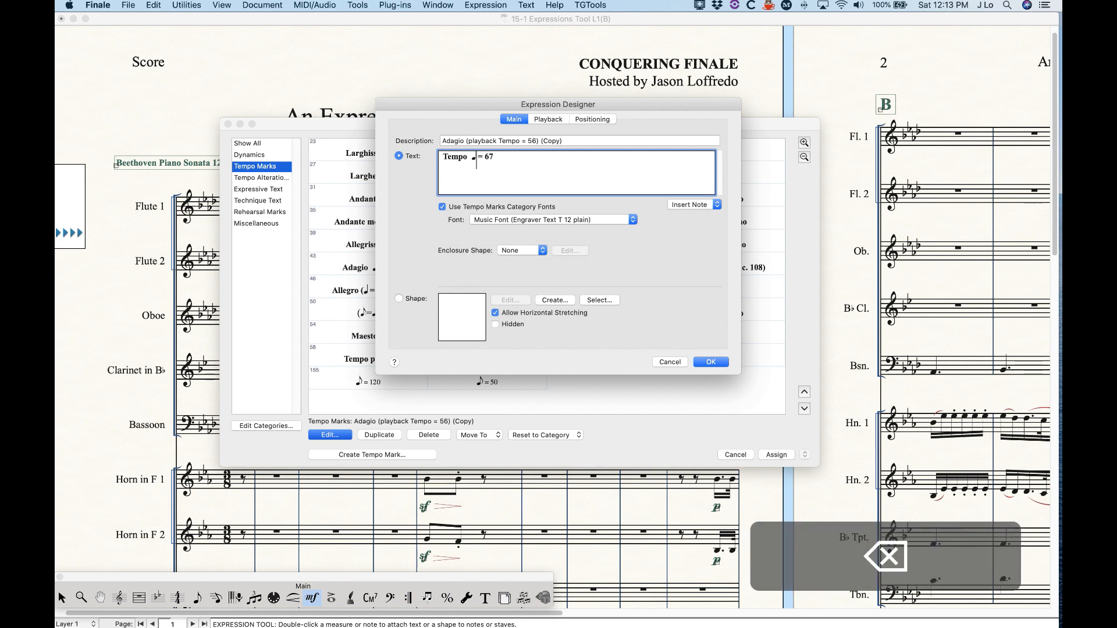
# Try half, quarter and eighth note symbols in the tempo mark's text, ending with the quarter note.
pyautogui.click(474, 159)
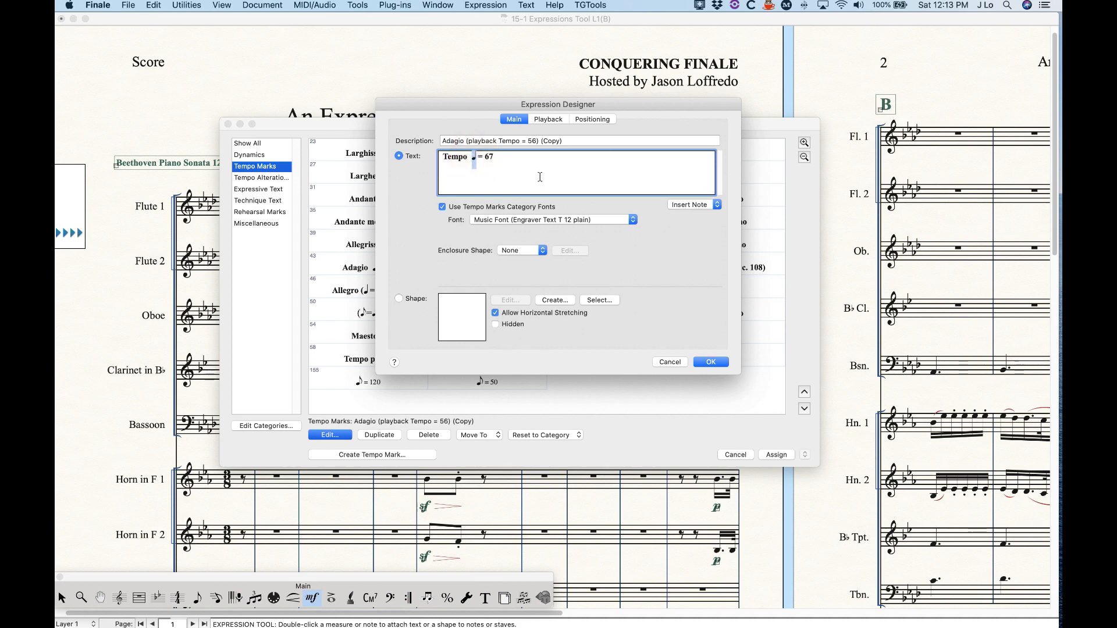
pyautogui.write('h')
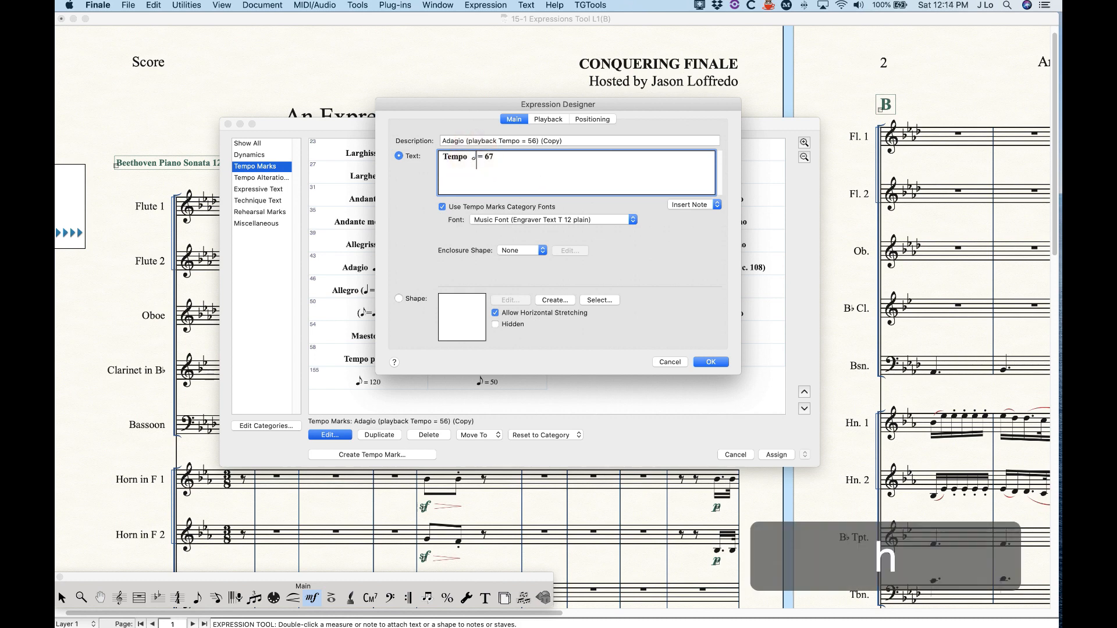
pyautogui.hotkey('shift', 'Left')
pyautogui.write('q')
pyautogui.hotkey('shift', 'Left')
pyautogui.write('e')
pyautogui.hotkey('shift', 'Left')
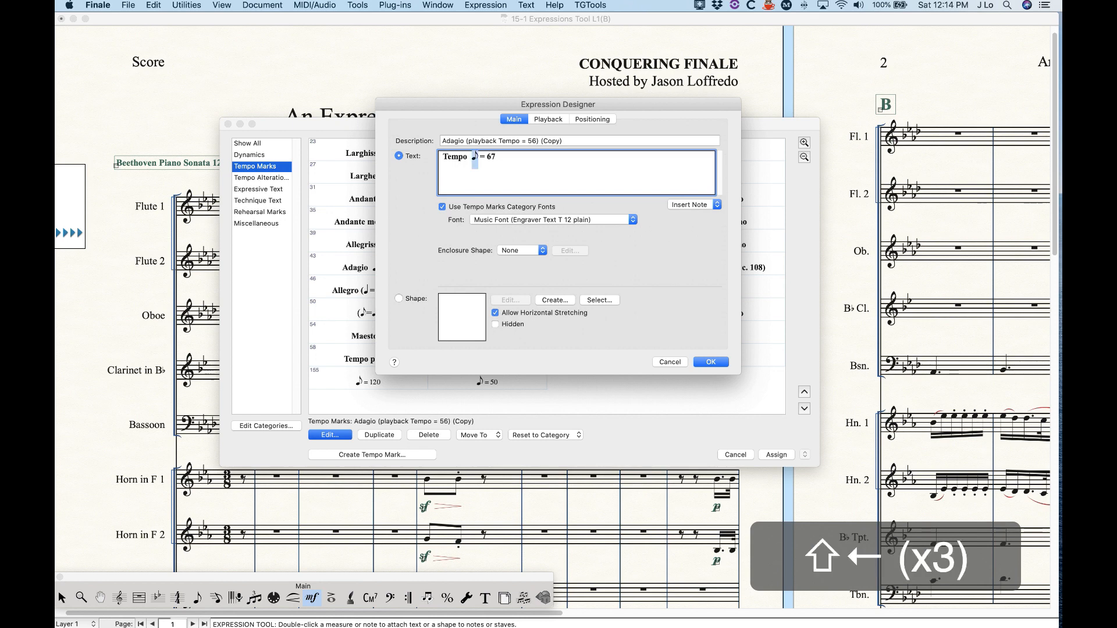
pyautogui.write('q')
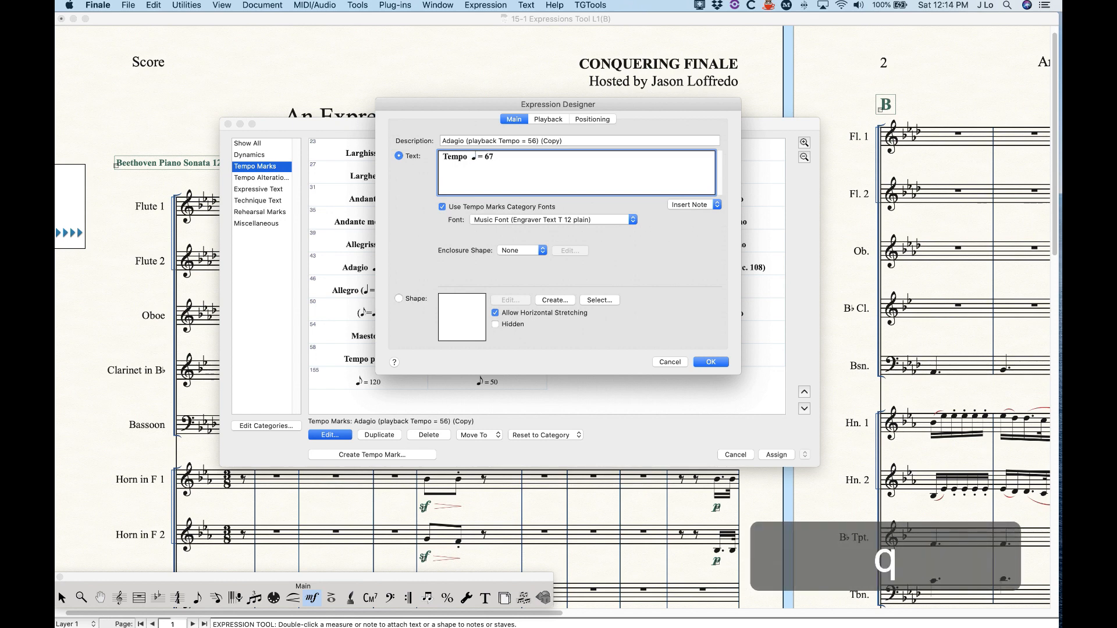
# Check the fonts of the note symbol and the wording, and assign the edited tempo mark to measure 6.
pyautogui.doubleClick(472, 159)
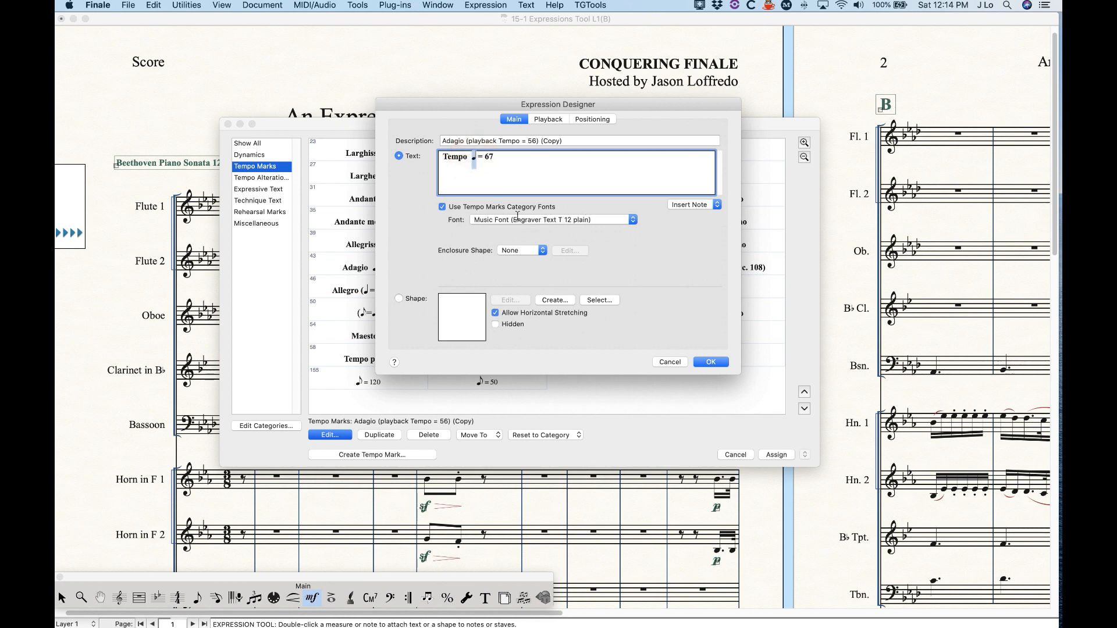
pyautogui.doubleClick(455, 157)
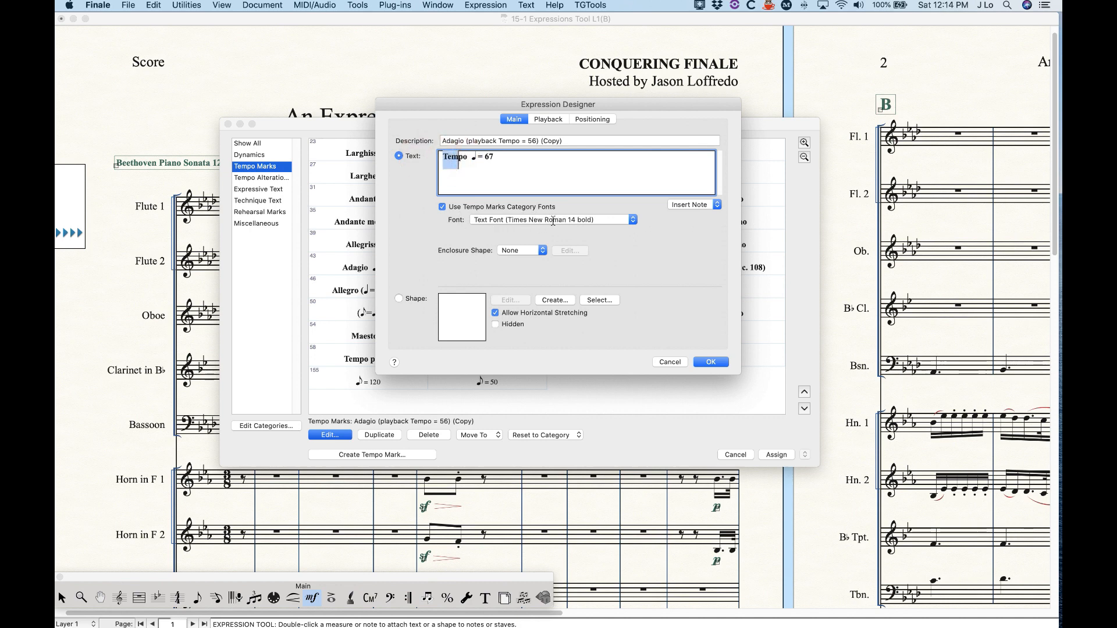
pyautogui.click(492, 159)
pyautogui.click(711, 361)
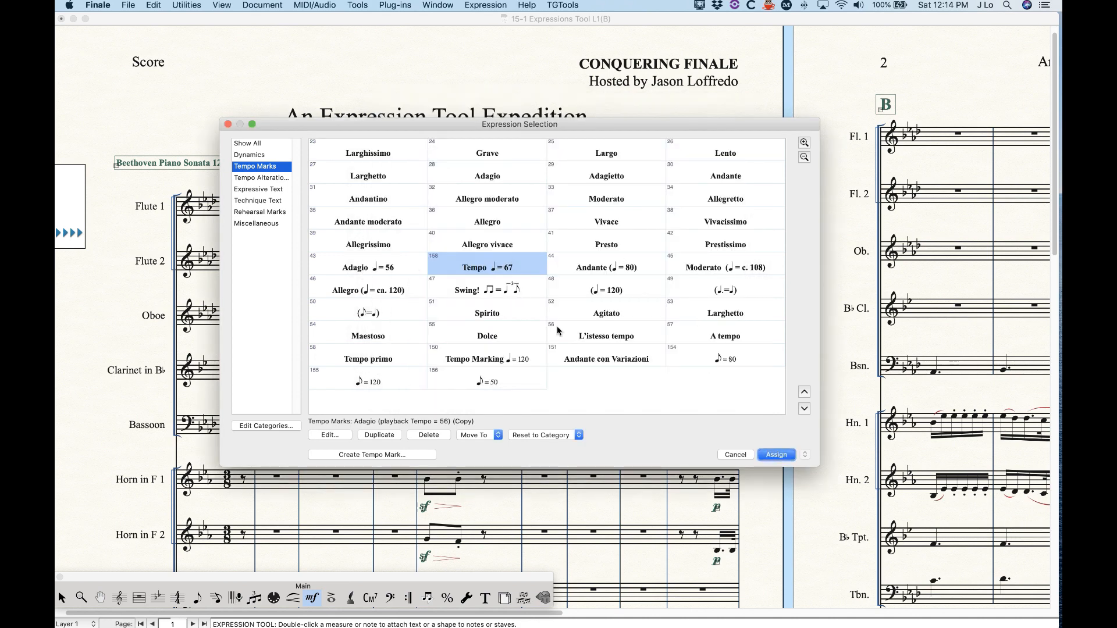
pyautogui.press('Return')
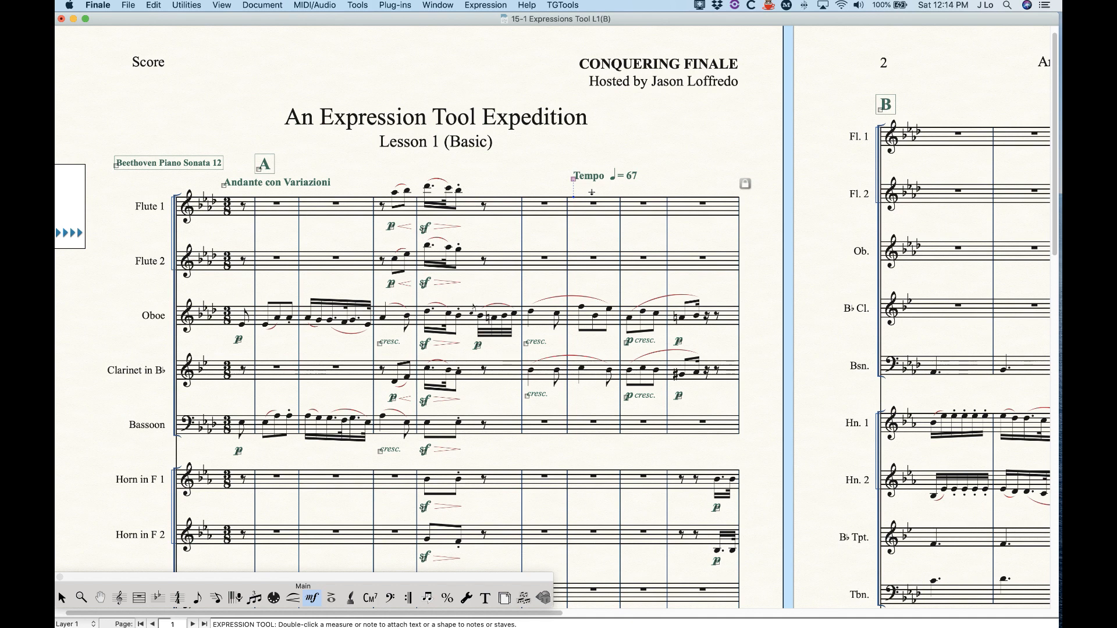
# Delete the Tempo quarter note = 67 mark from the score and undo the deletion.
pyautogui.click(560, 162)
pyautogui.press('BackSpace')
pyautogui.press('super+z')
# Delete the Loudly expression from the expressive text category.
pyautogui.doubleClick(531, 184)
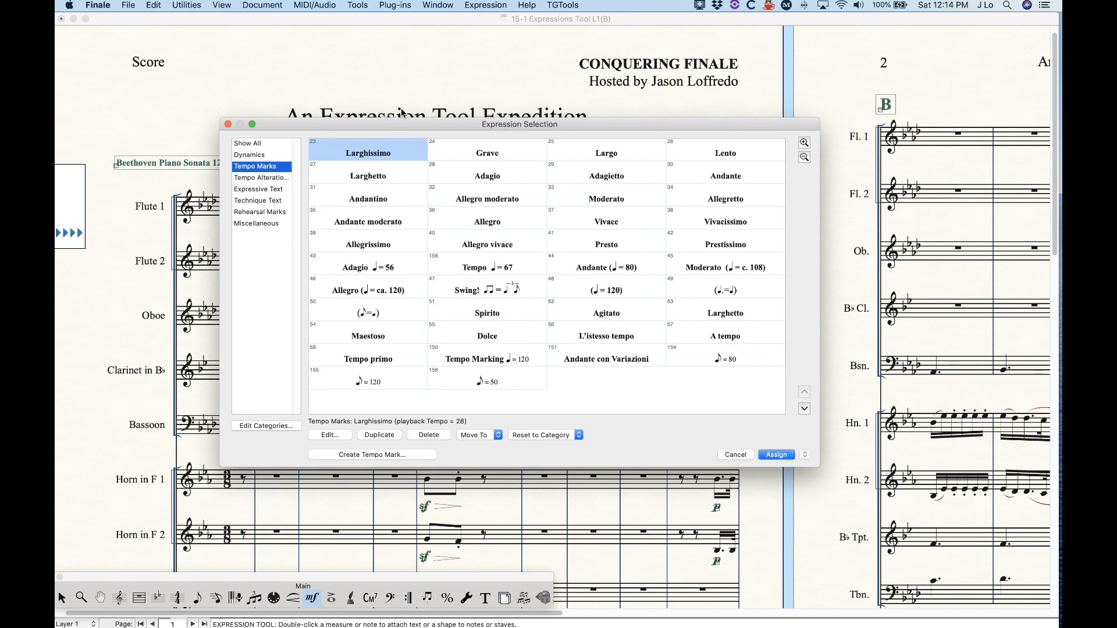
pyautogui.click(266, 204)
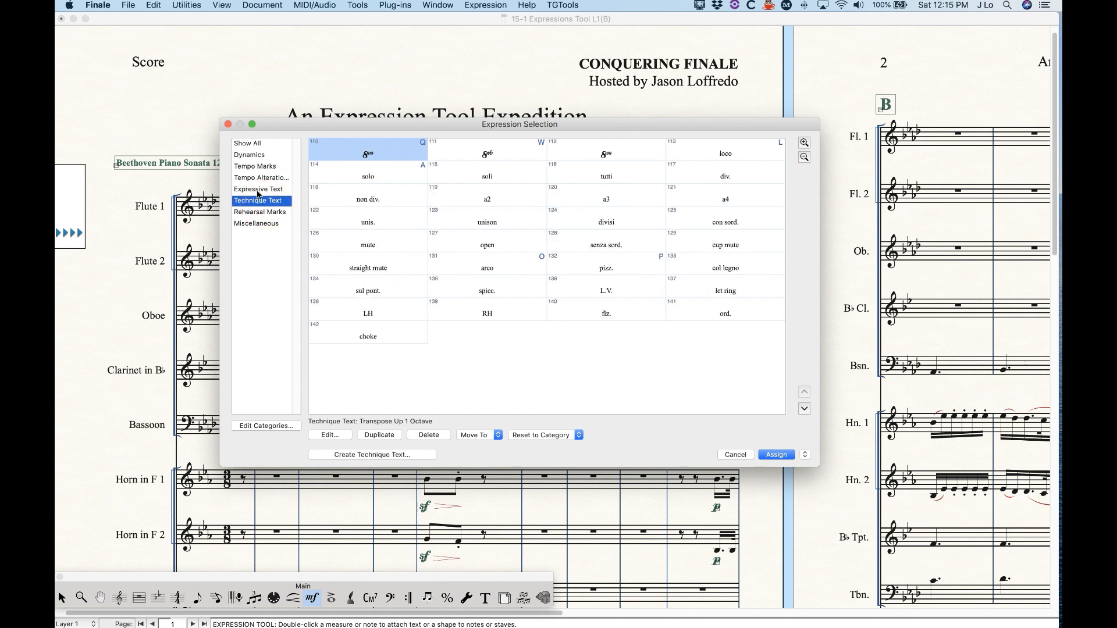
pyautogui.click(258, 192)
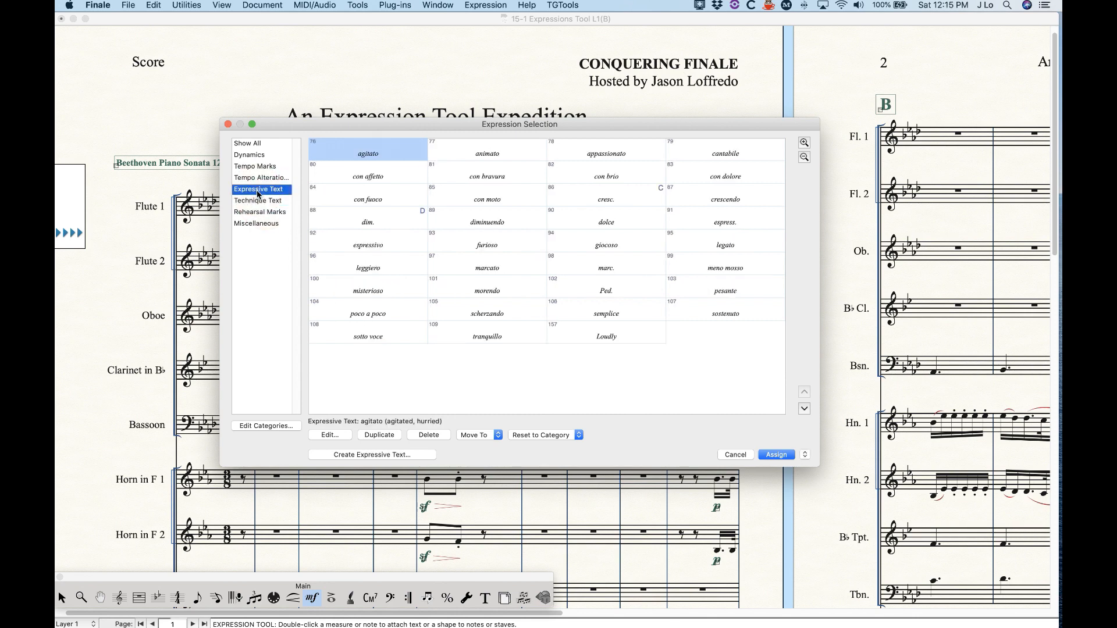
pyautogui.click(612, 338)
pyautogui.moveTo(582, 122); pyautogui.dragTo(522, 83)
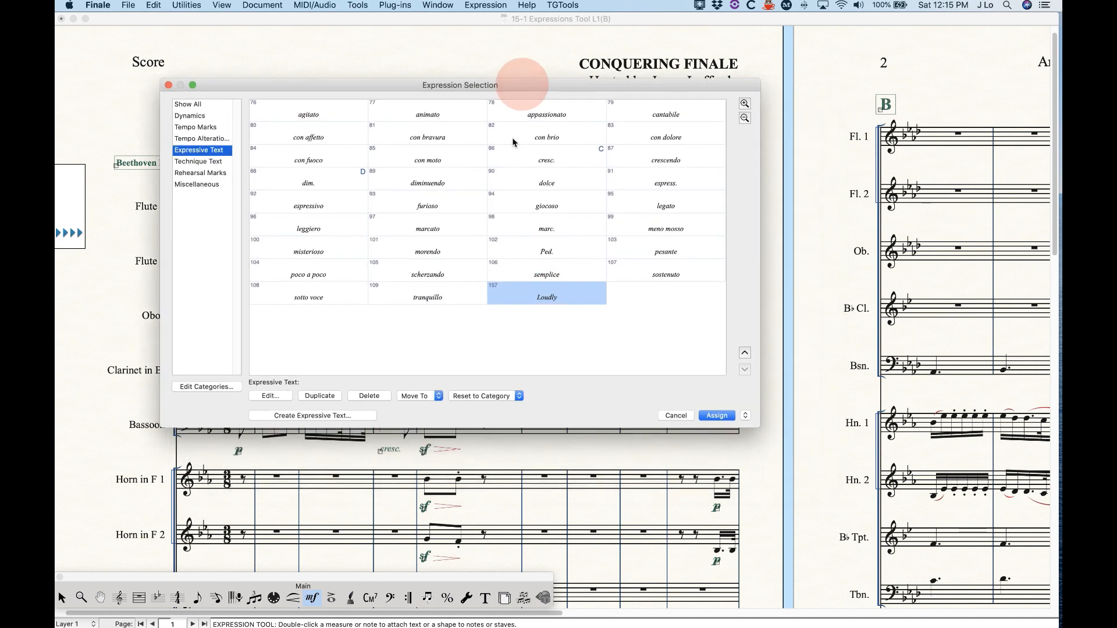
pyautogui.click(367, 395)
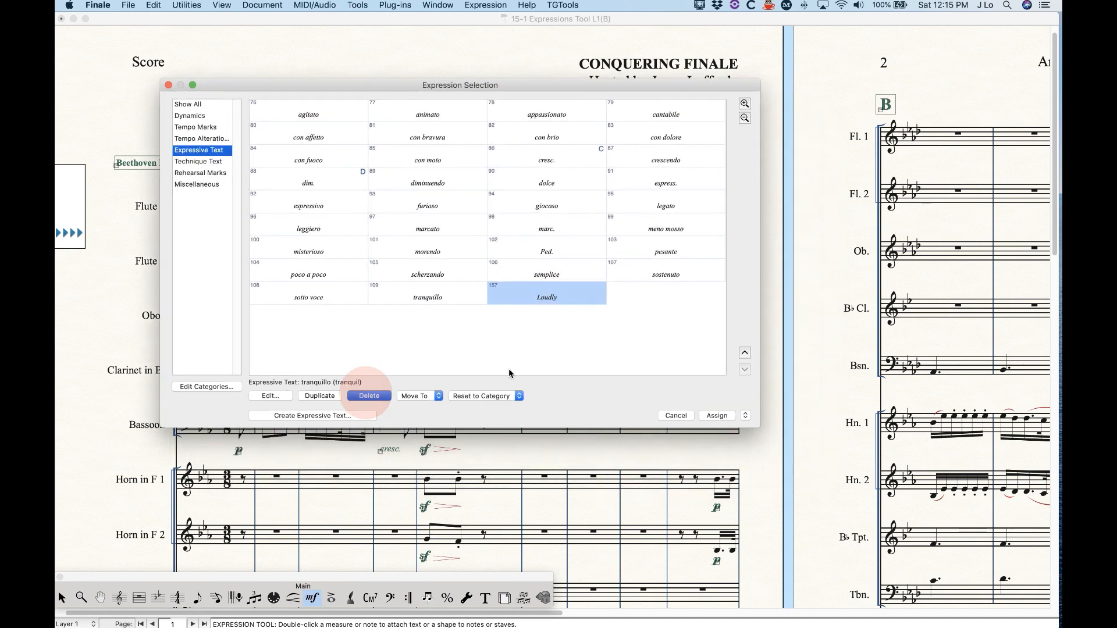
# Delete the Tempo quarter note = 67 mark from the tempo marks category, replacing it in the score with Adagio quarter note = 56.
pyautogui.click(192, 126)
pyautogui.moveTo(359, 87); pyautogui.dragTo(457, 202)
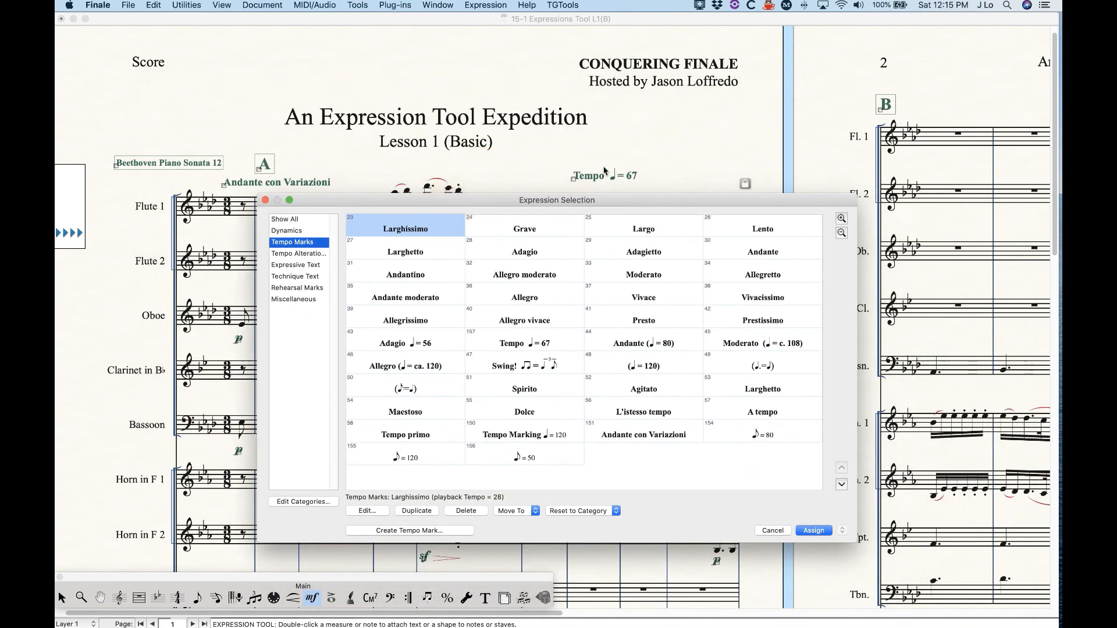
pyautogui.click(518, 345)
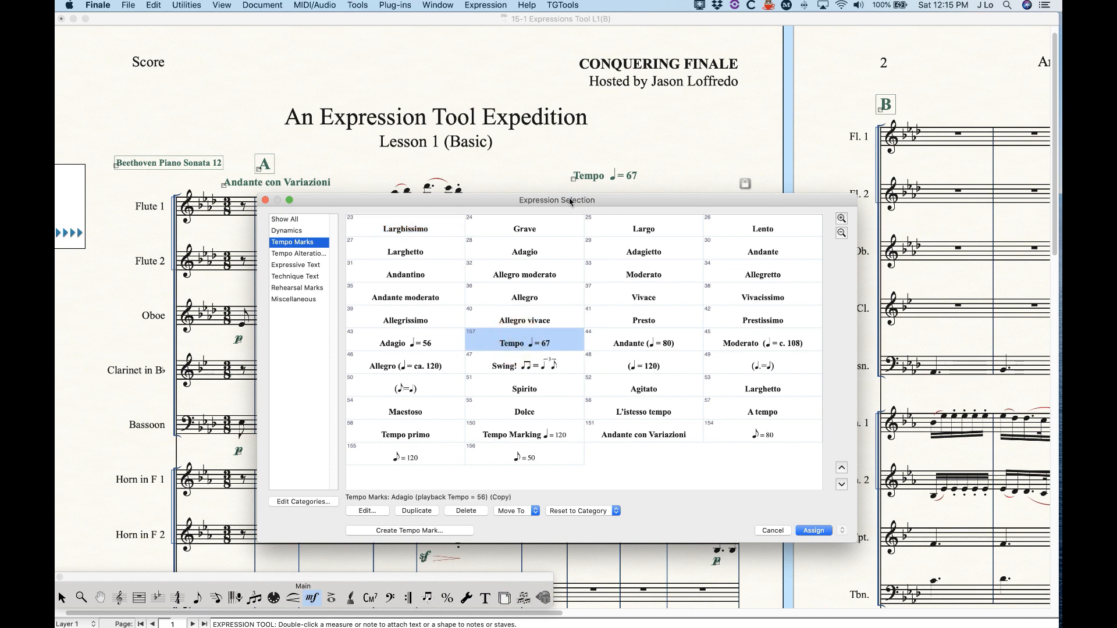
pyautogui.click(466, 510)
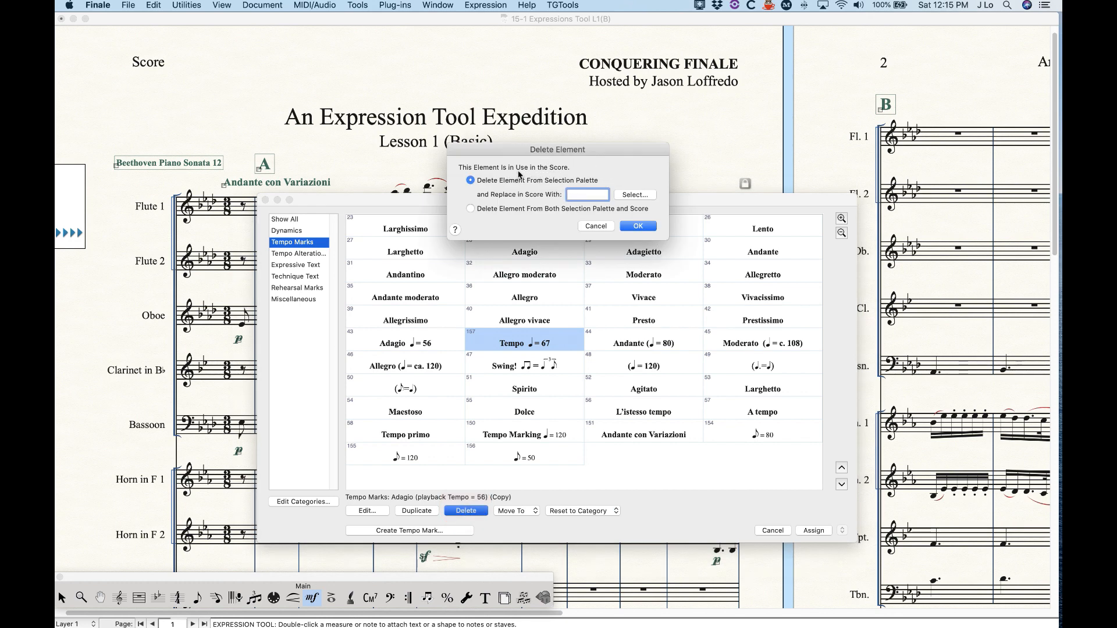
pyautogui.click(470, 209)
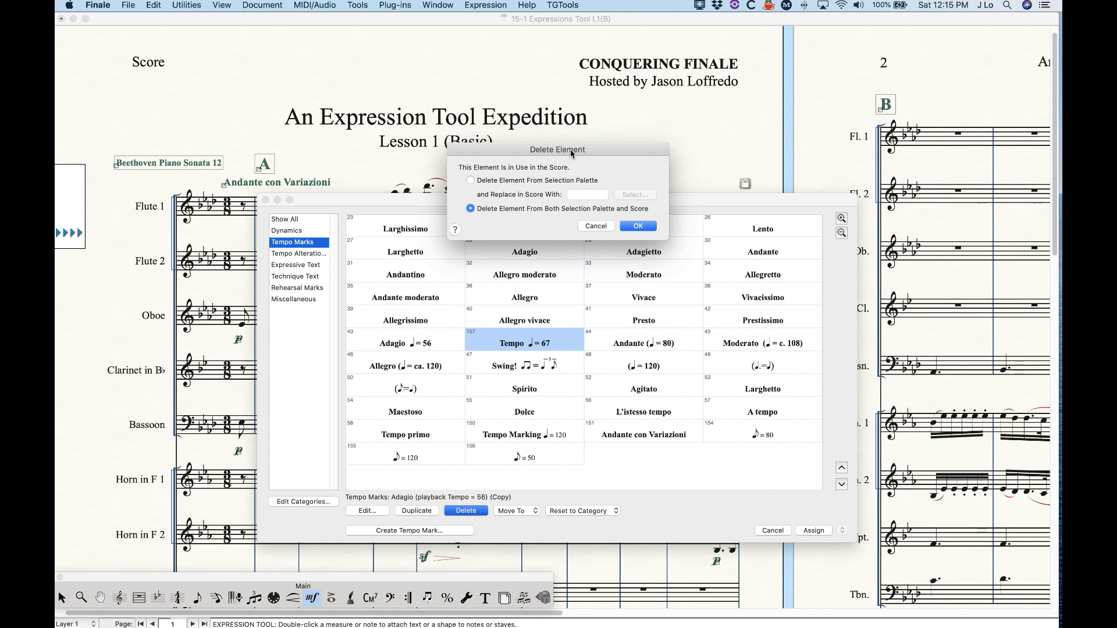
pyautogui.click(470, 181)
pyautogui.click(627, 197)
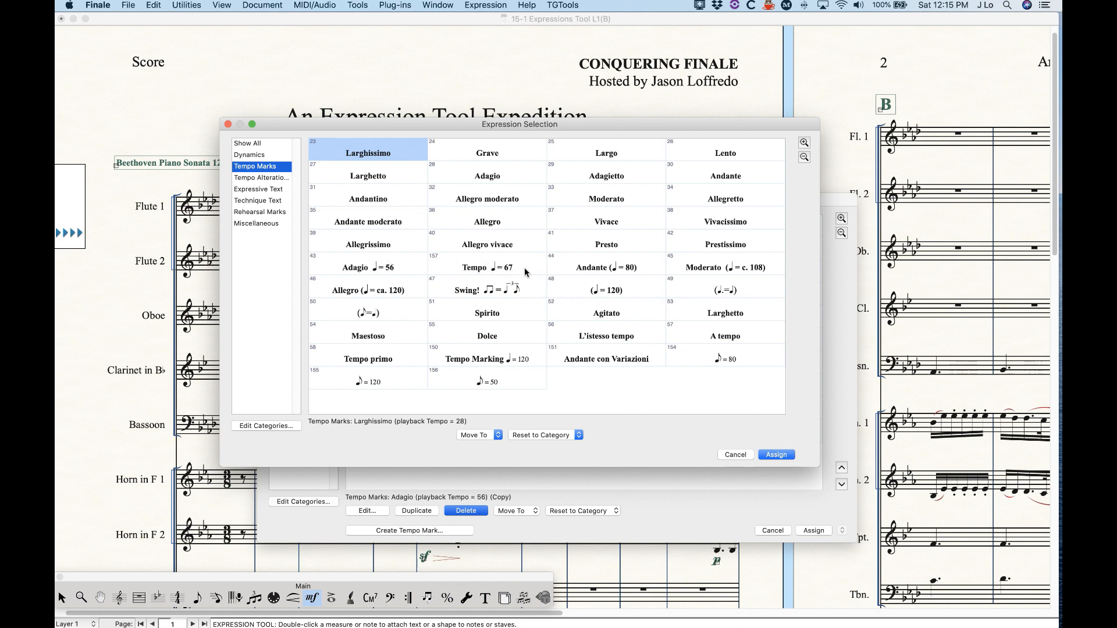
pyautogui.click(379, 271)
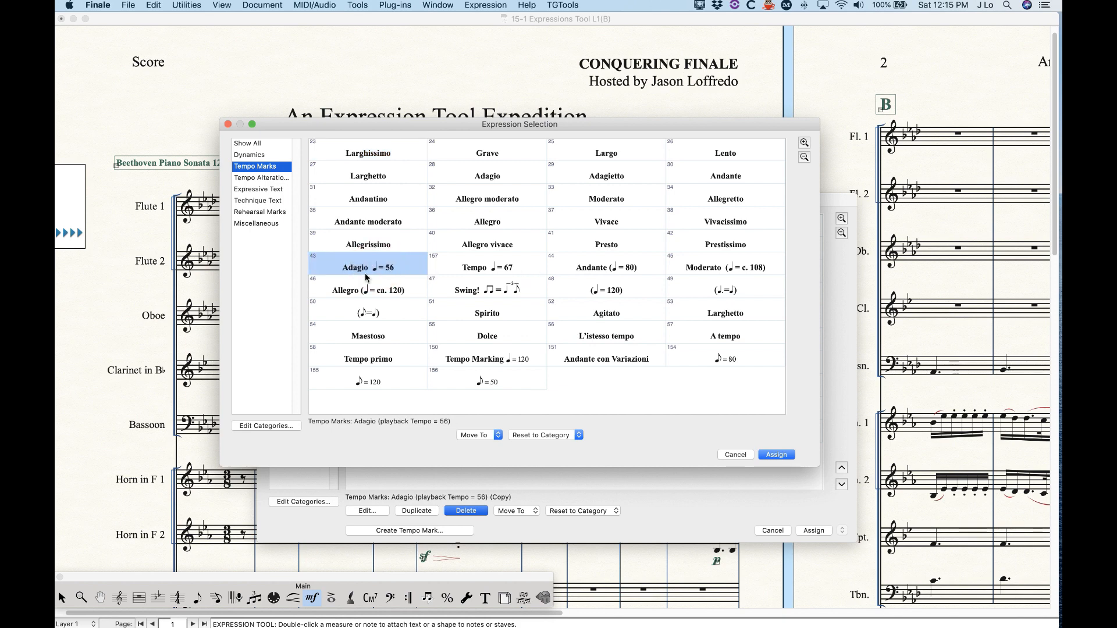
pyautogui.click(777, 455)
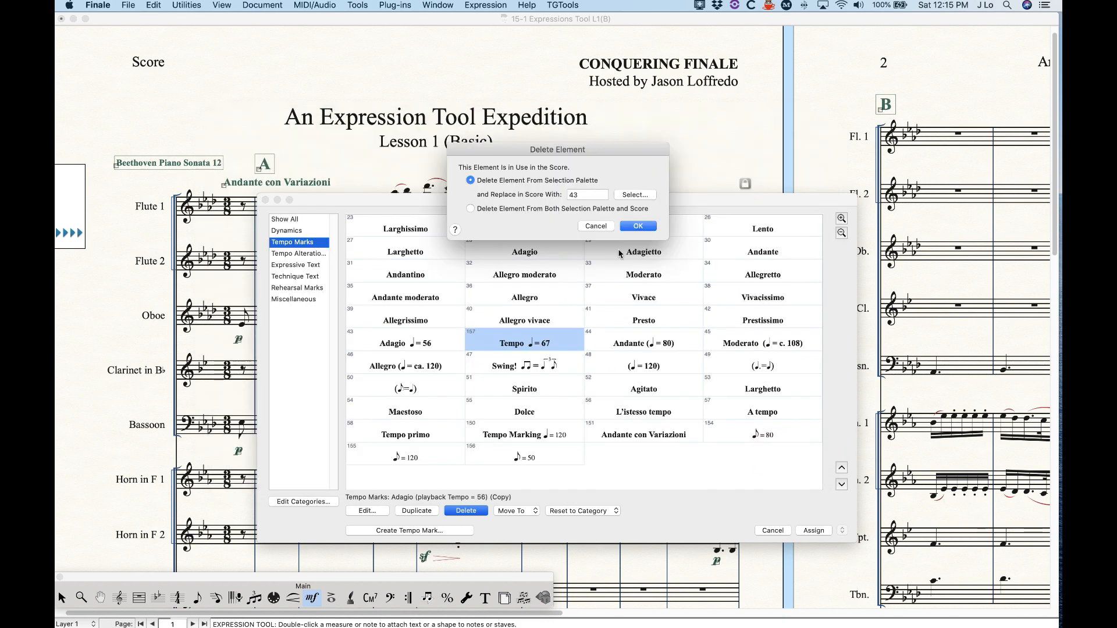
pyautogui.click(637, 226)
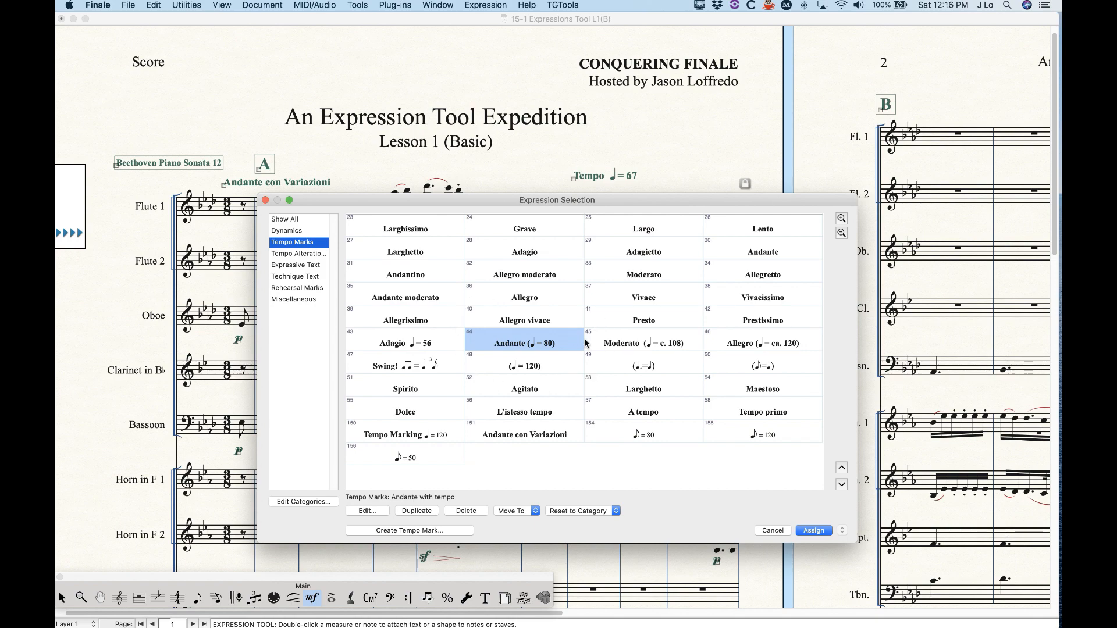
pyautogui.click(773, 530)
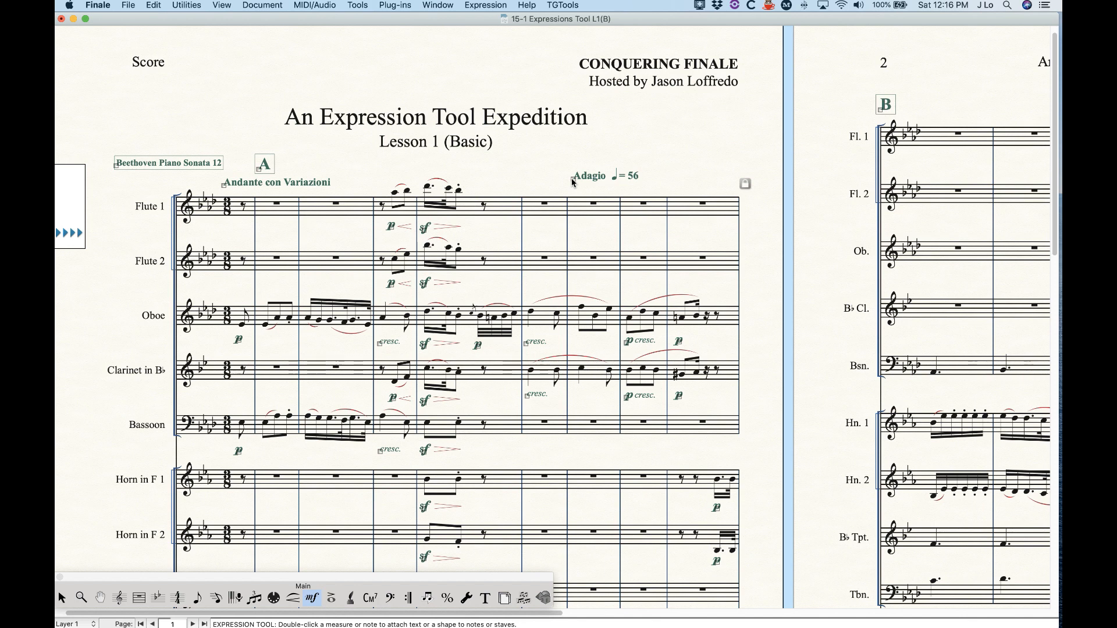
# Hide the Adagio quarter note = 56 mark above the Flute 1 staff and show it again.
pyautogui.rightClick(572, 183)
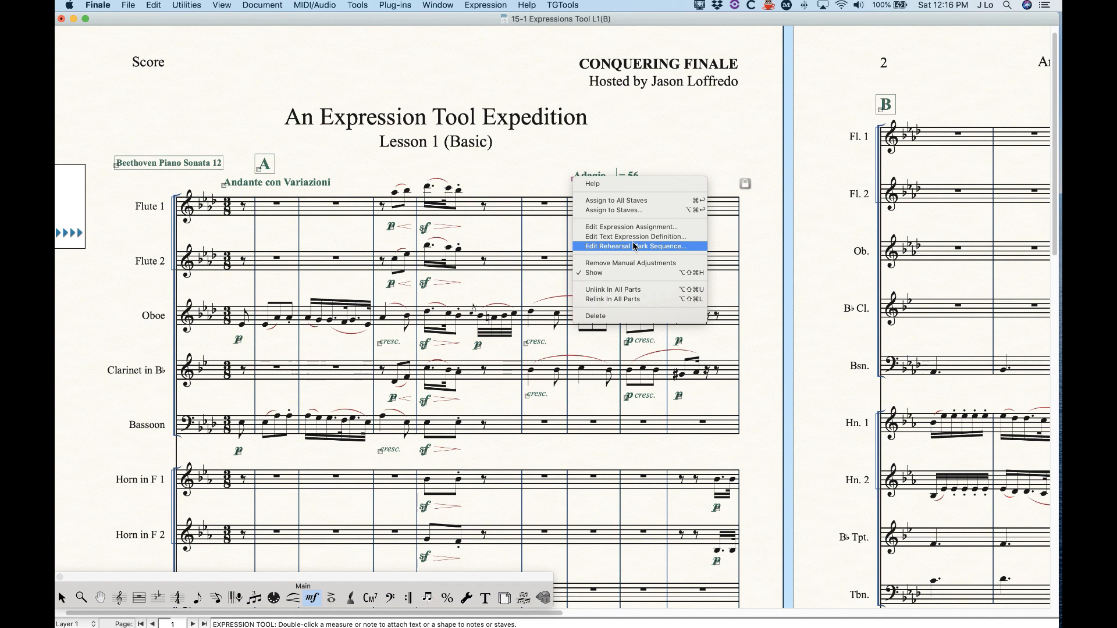
pyautogui.click(598, 275)
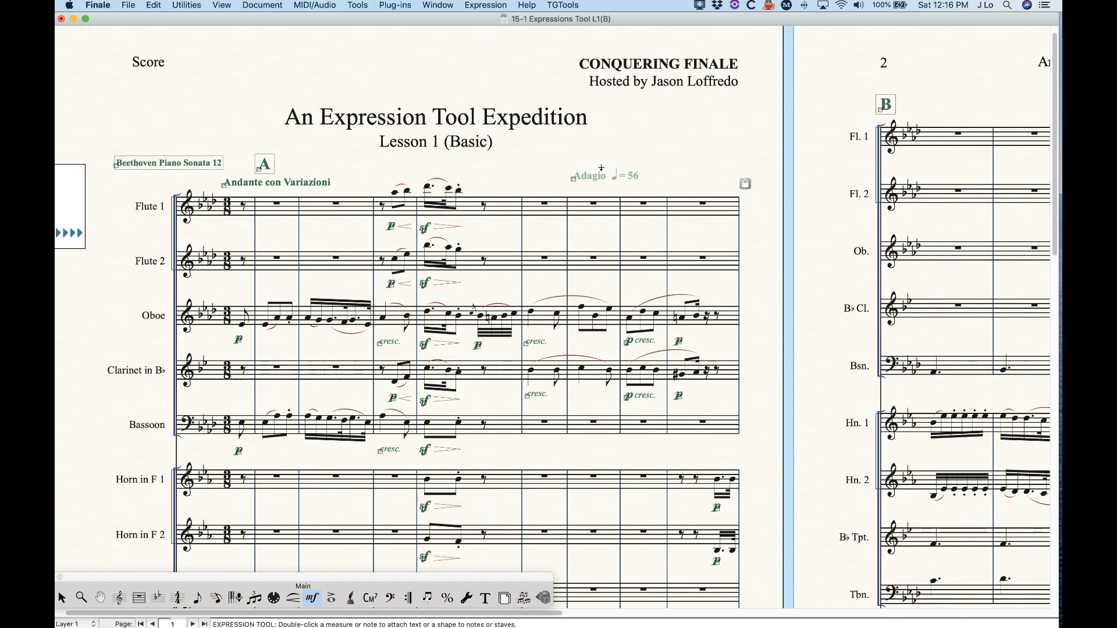
pyautogui.rightClick(573, 181)
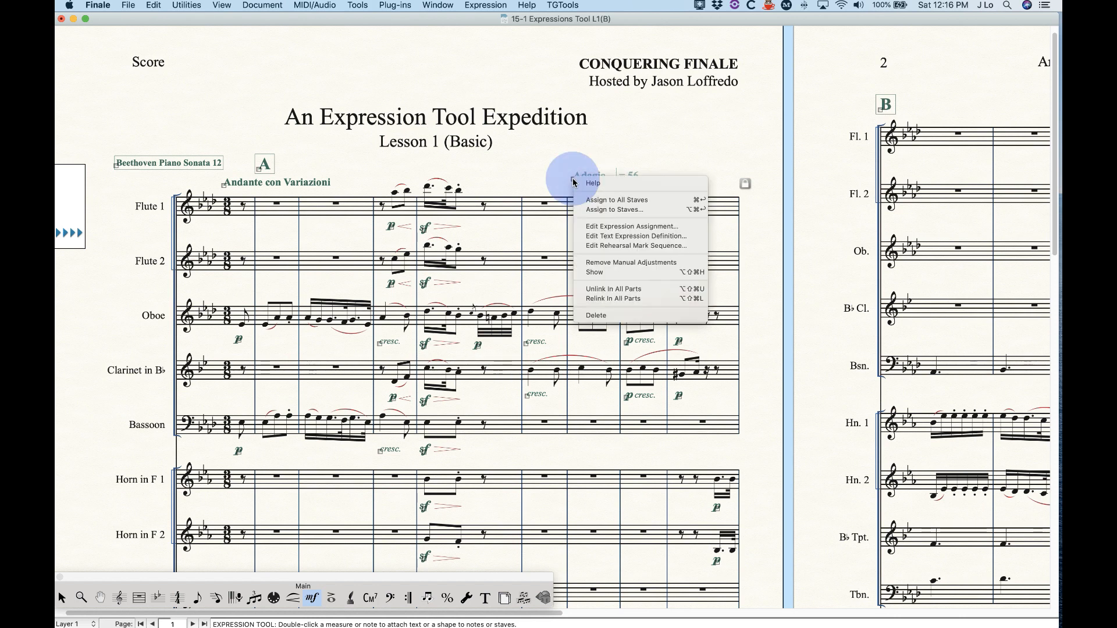
pyautogui.click(601, 273)
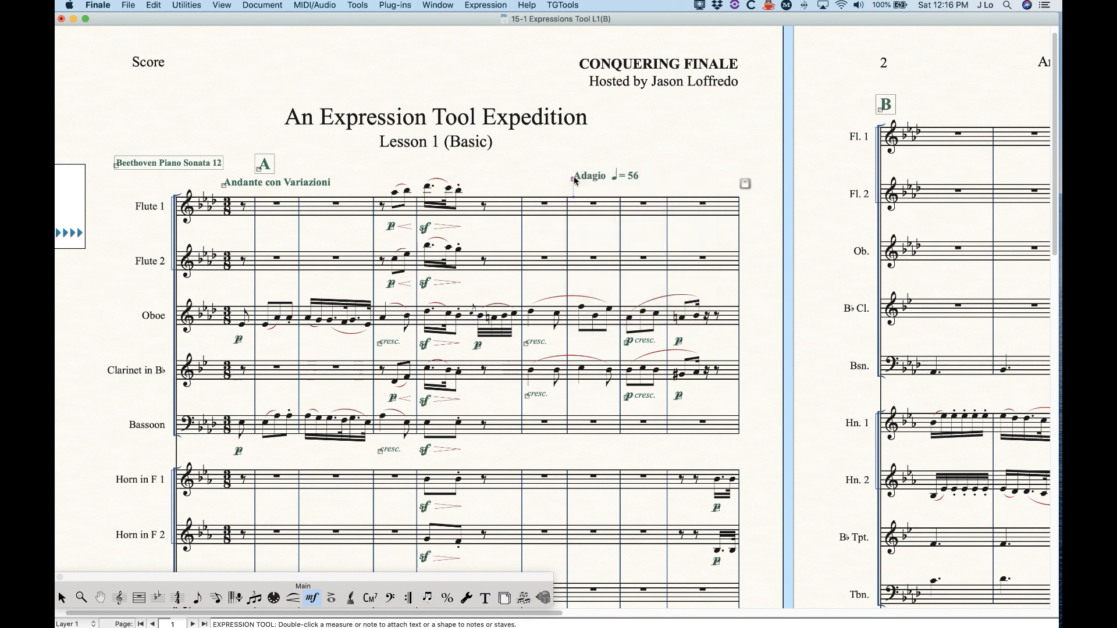
pyautogui.rightClick(577, 180)
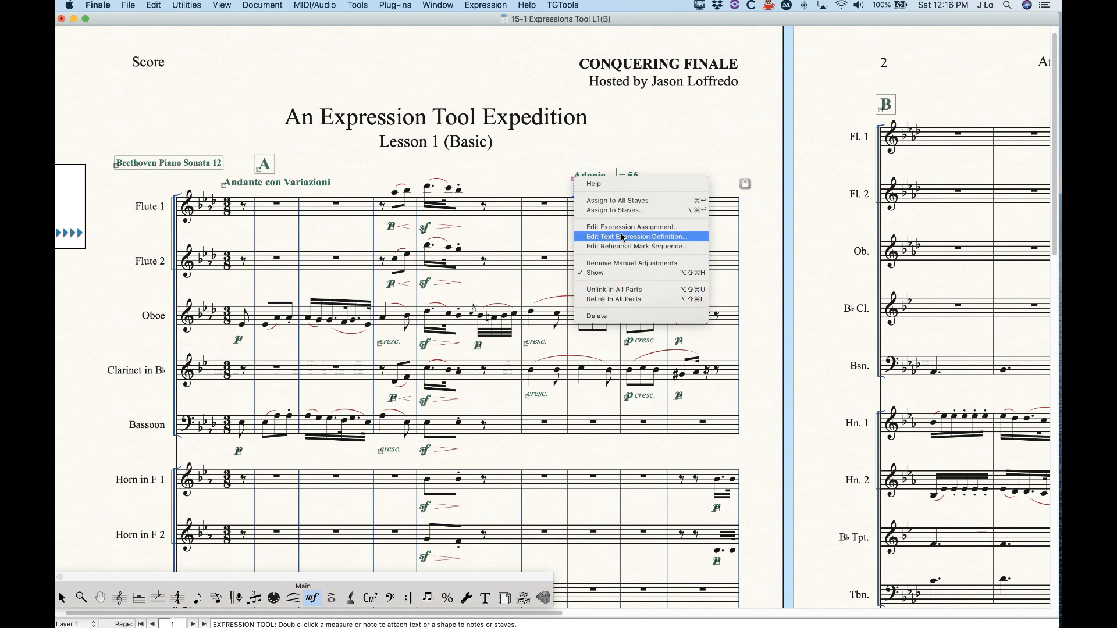
pyautogui.click(605, 159)
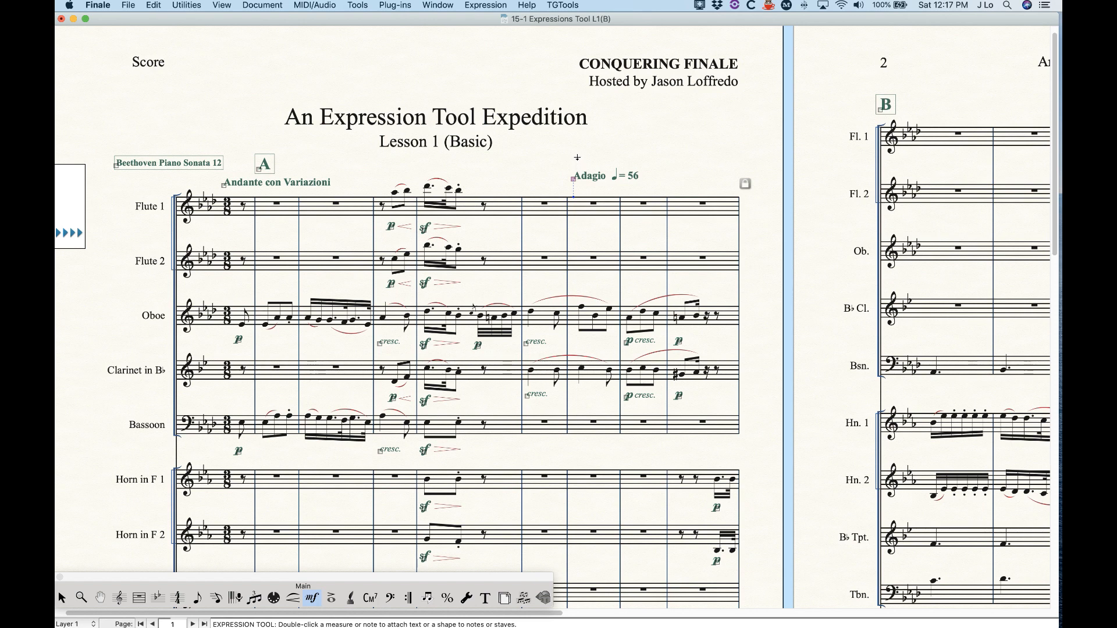
# Zoom out to view the first two pages of the score side by side.
pyautogui.hscroll(-2, 325, 281)
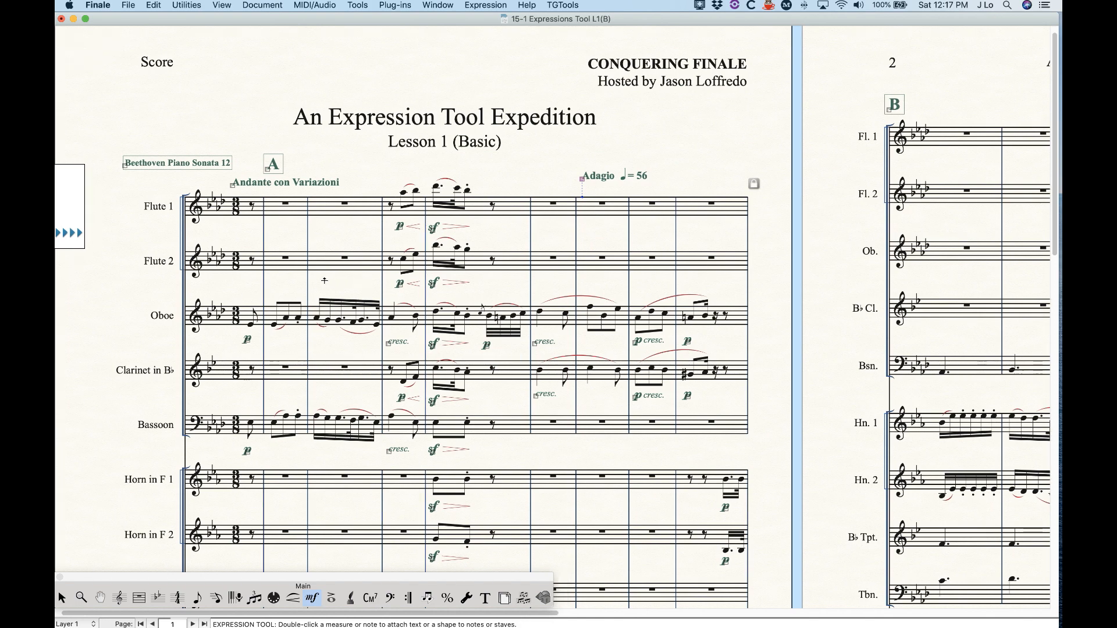
pyautogui.press('super')
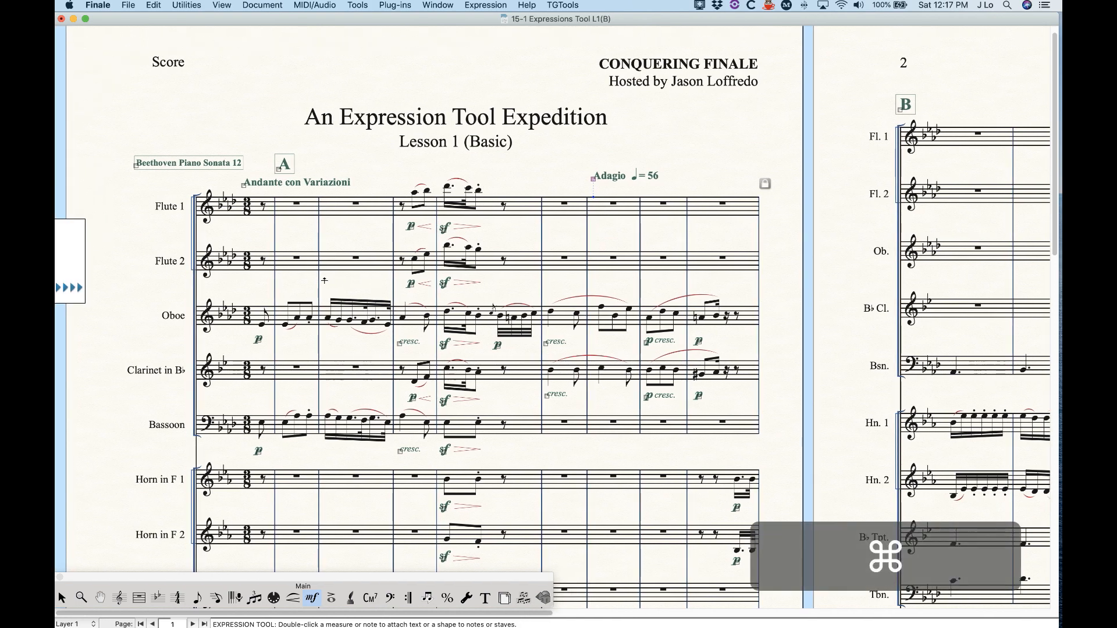
pyautogui.press('super+minus')
pyautogui.press('super+minus')
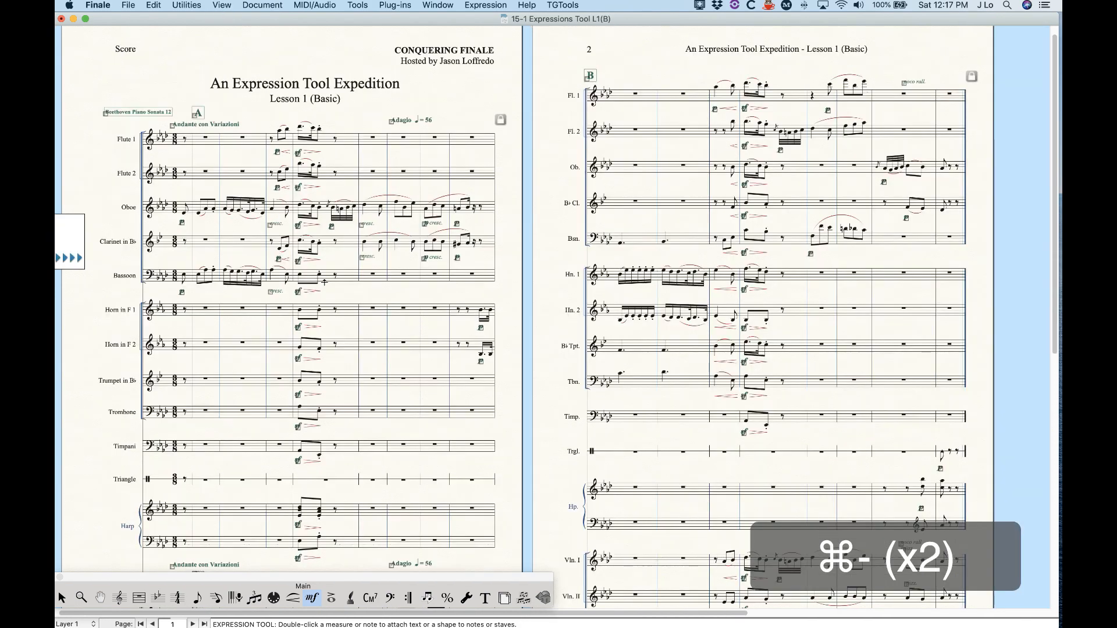